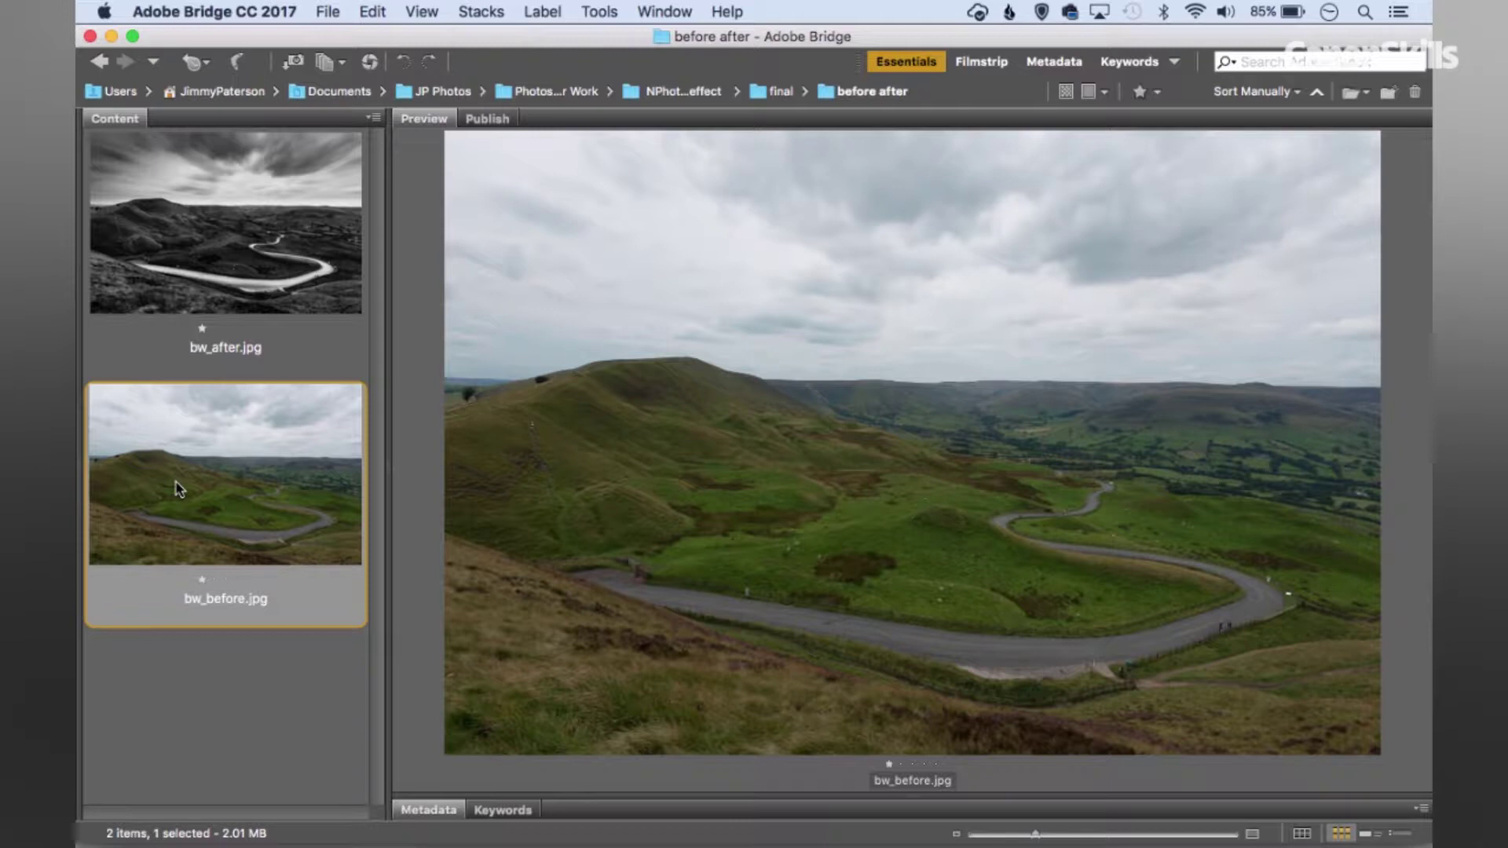
# Step: Compare the previews of bw_after.jpg and bw_before.jpg, and open bw_before.jpg in Camera Raw
pyautogui.click(179, 291)
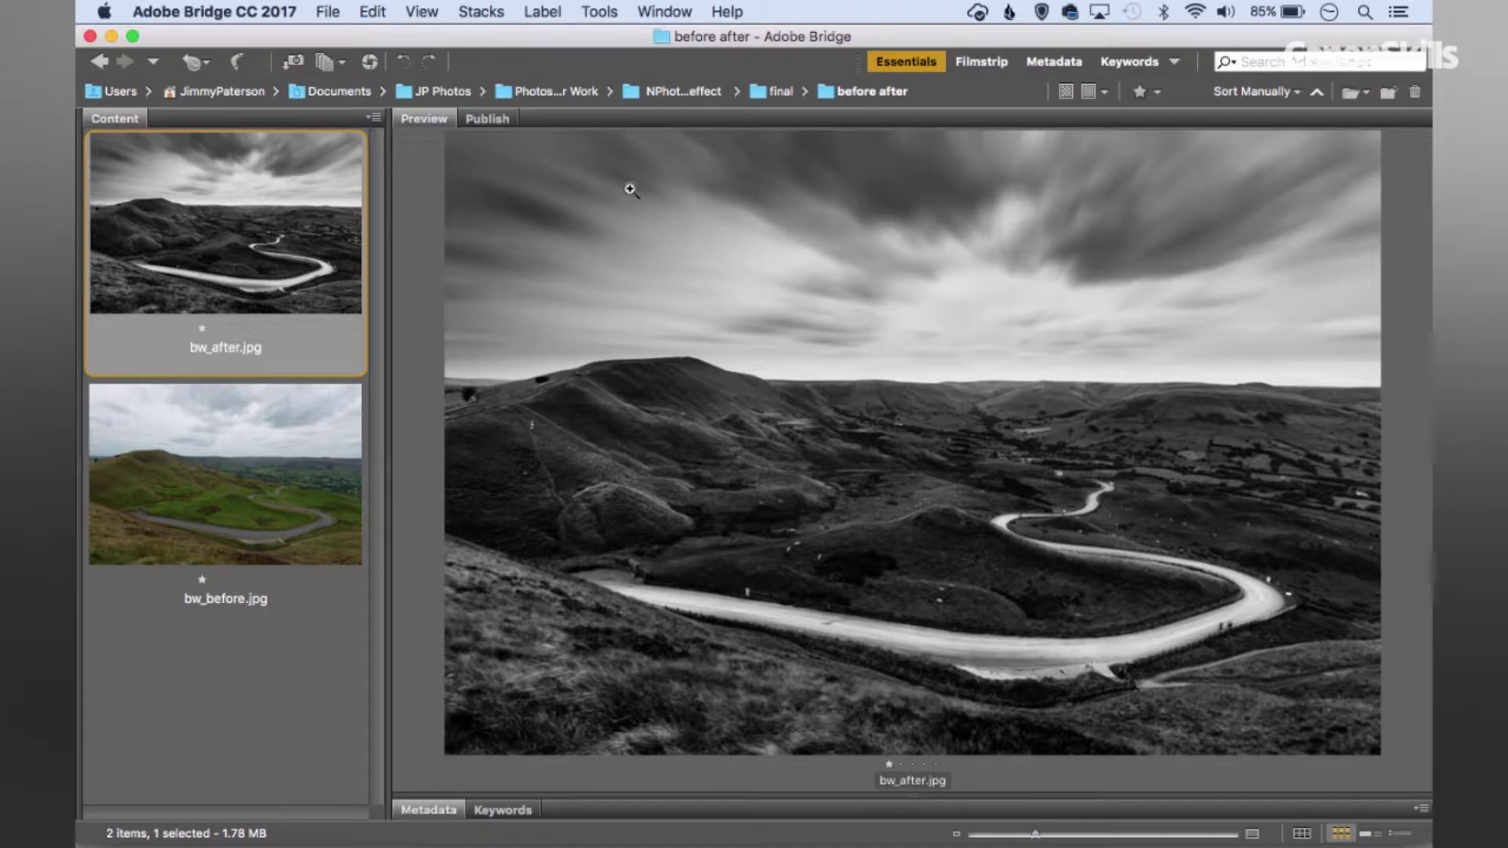
pyautogui.click(209, 501)
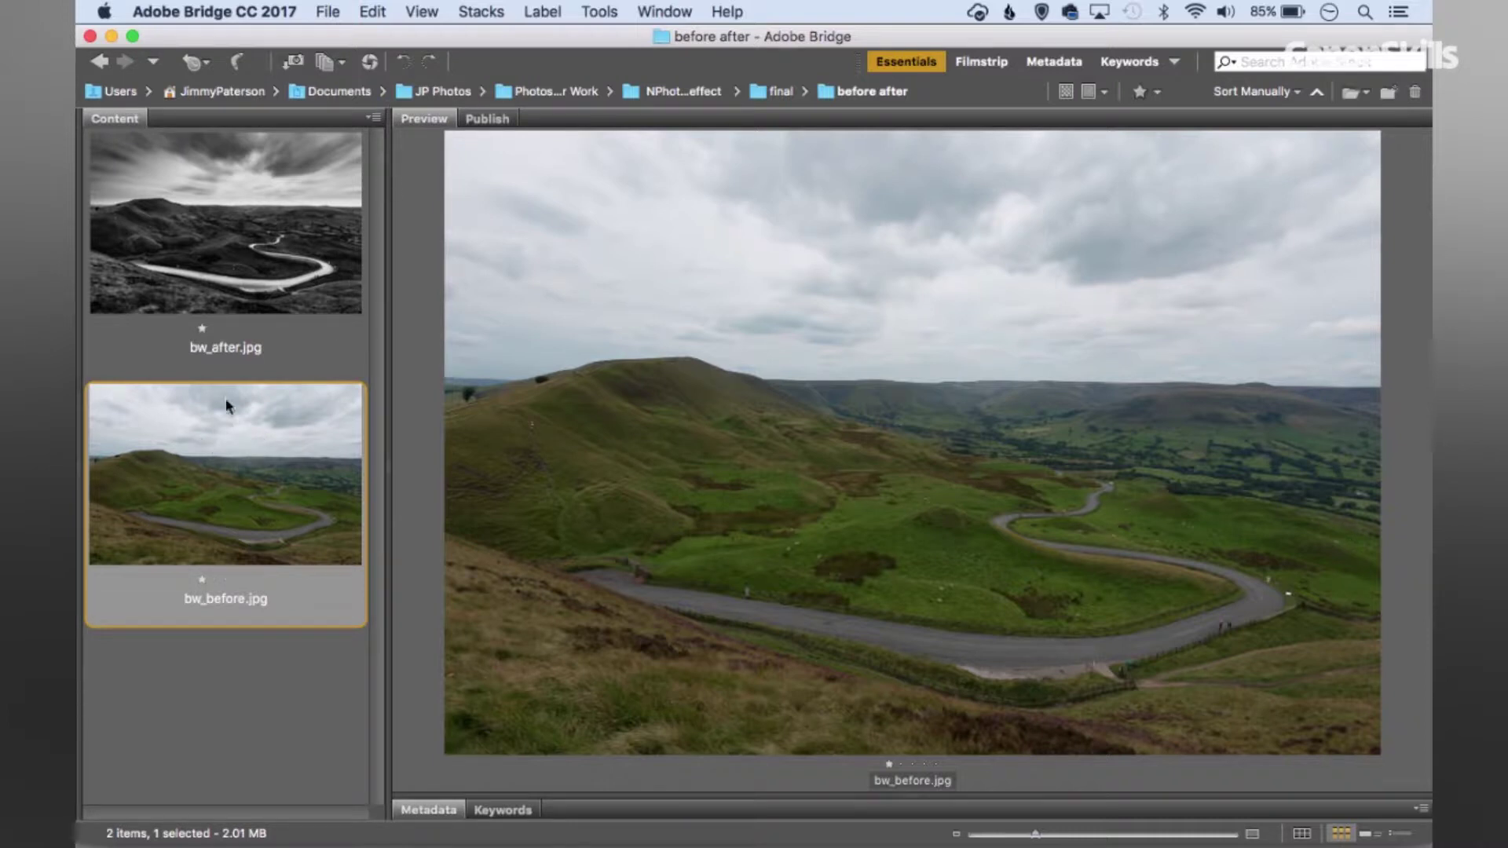
pyautogui.rightClick(219, 425)
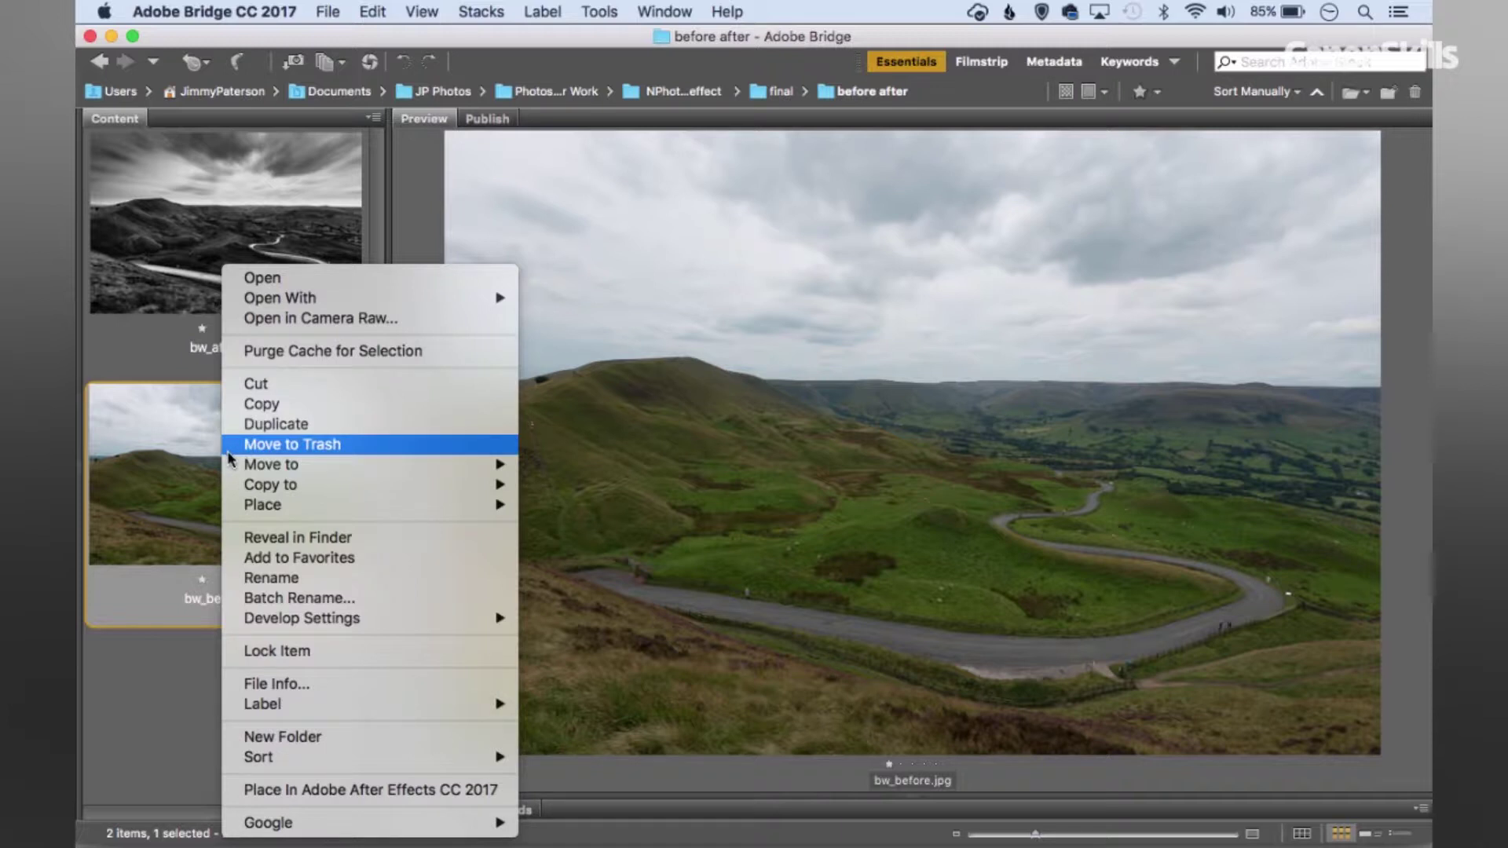
pyautogui.click(328, 317)
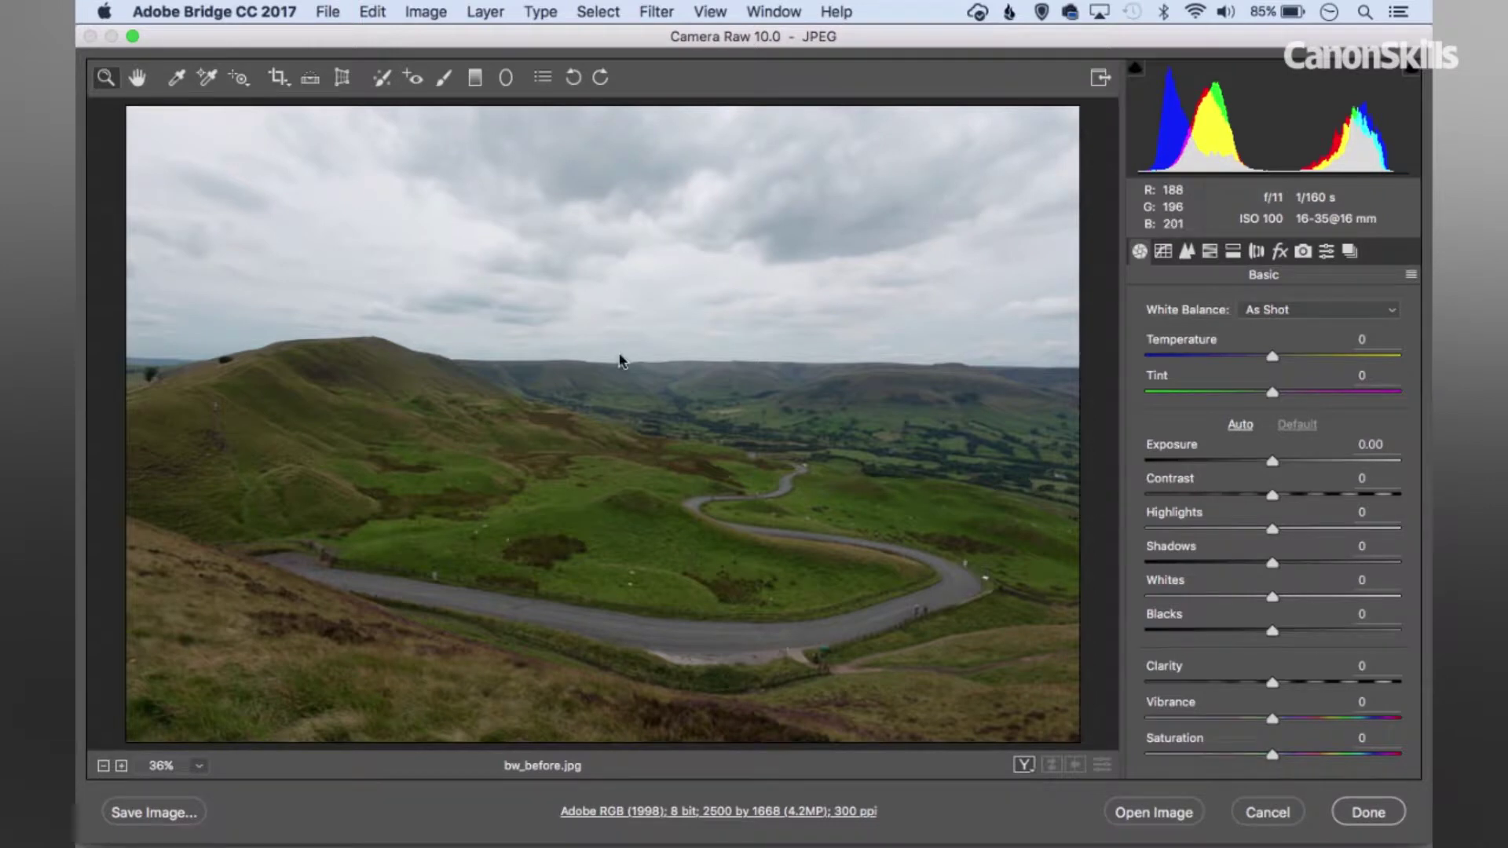
# Step: Convert the photo to black and white with the Targeted Adjustment Tool's Grayscale Mix, adjusting the grass tones to Yellows -18 and Greens -18
pyautogui.click(240, 81)
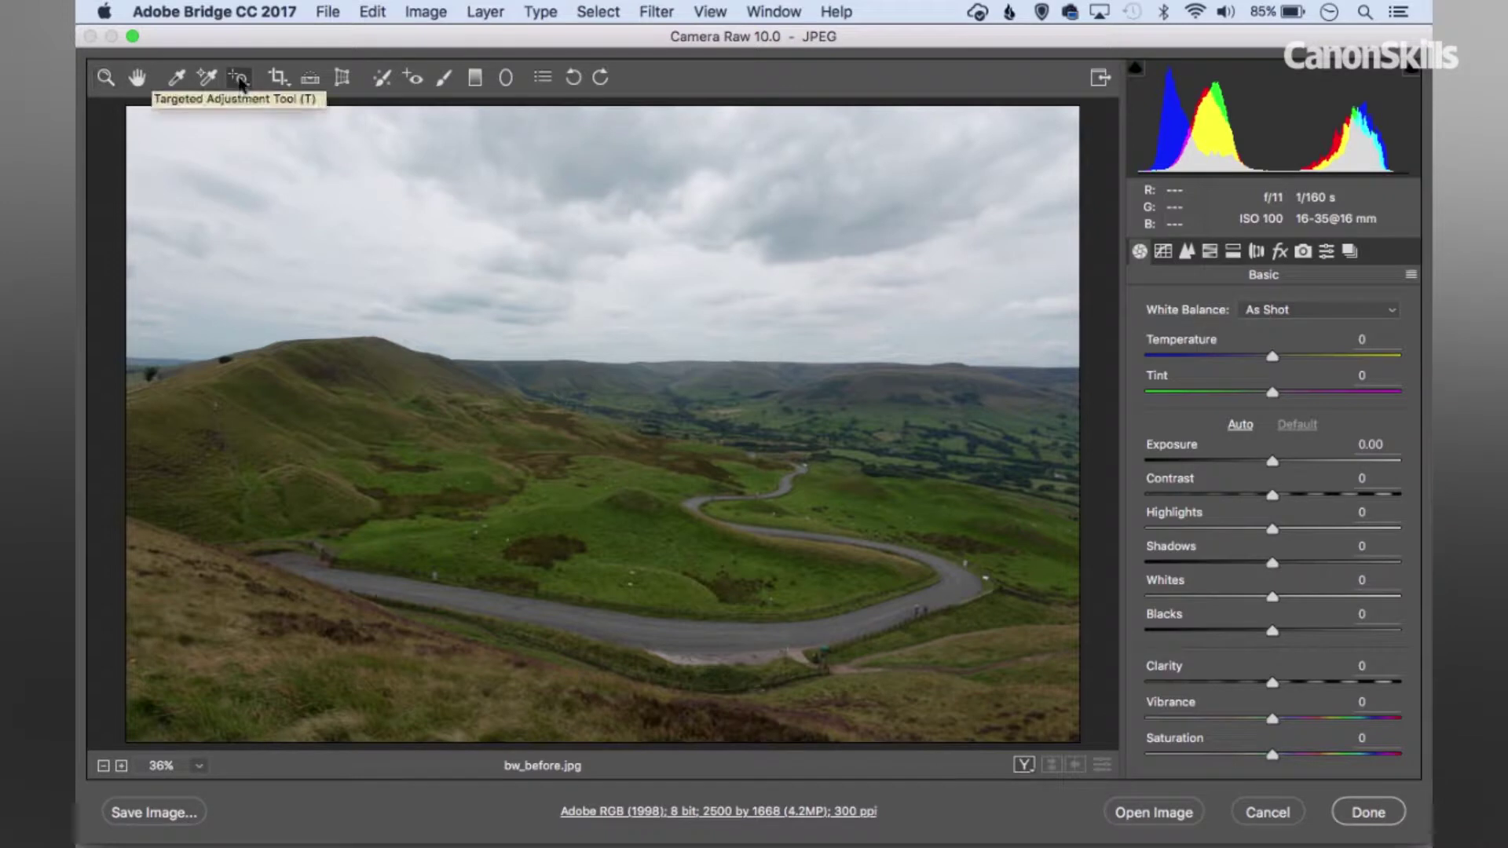
pyautogui.rightClick(565, 271)
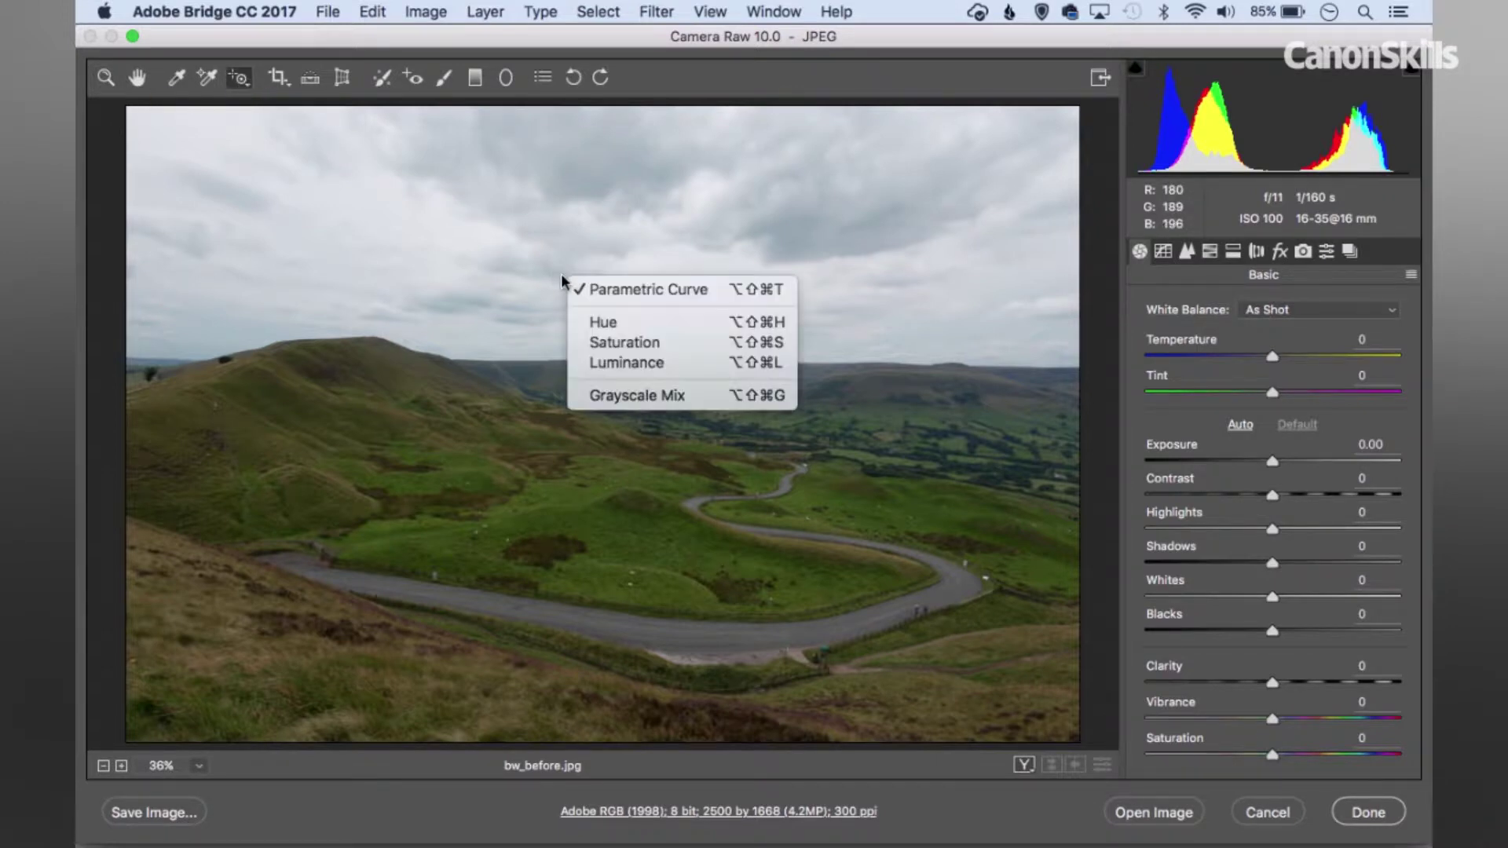
pyautogui.click(623, 399)
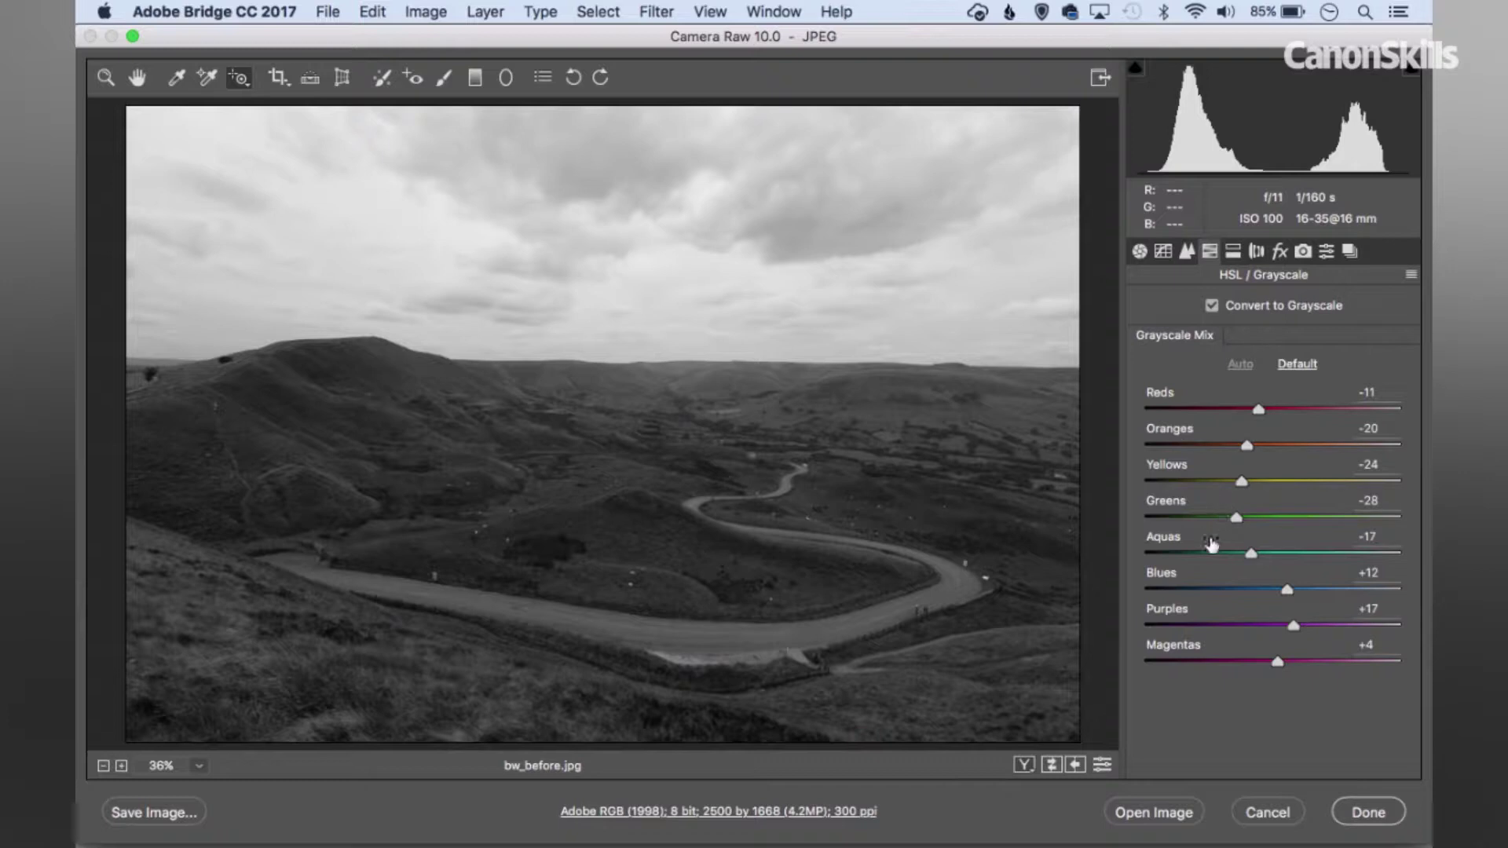
pyautogui.moveTo(620, 485); pyautogui.dragTo(561, 469)
pyautogui.moveTo(714, 508)
pyautogui.mouseDown()
pyautogui.moveTo(693, 488)
pyautogui.moveTo(693, 507)
pyautogui.mouseUp()
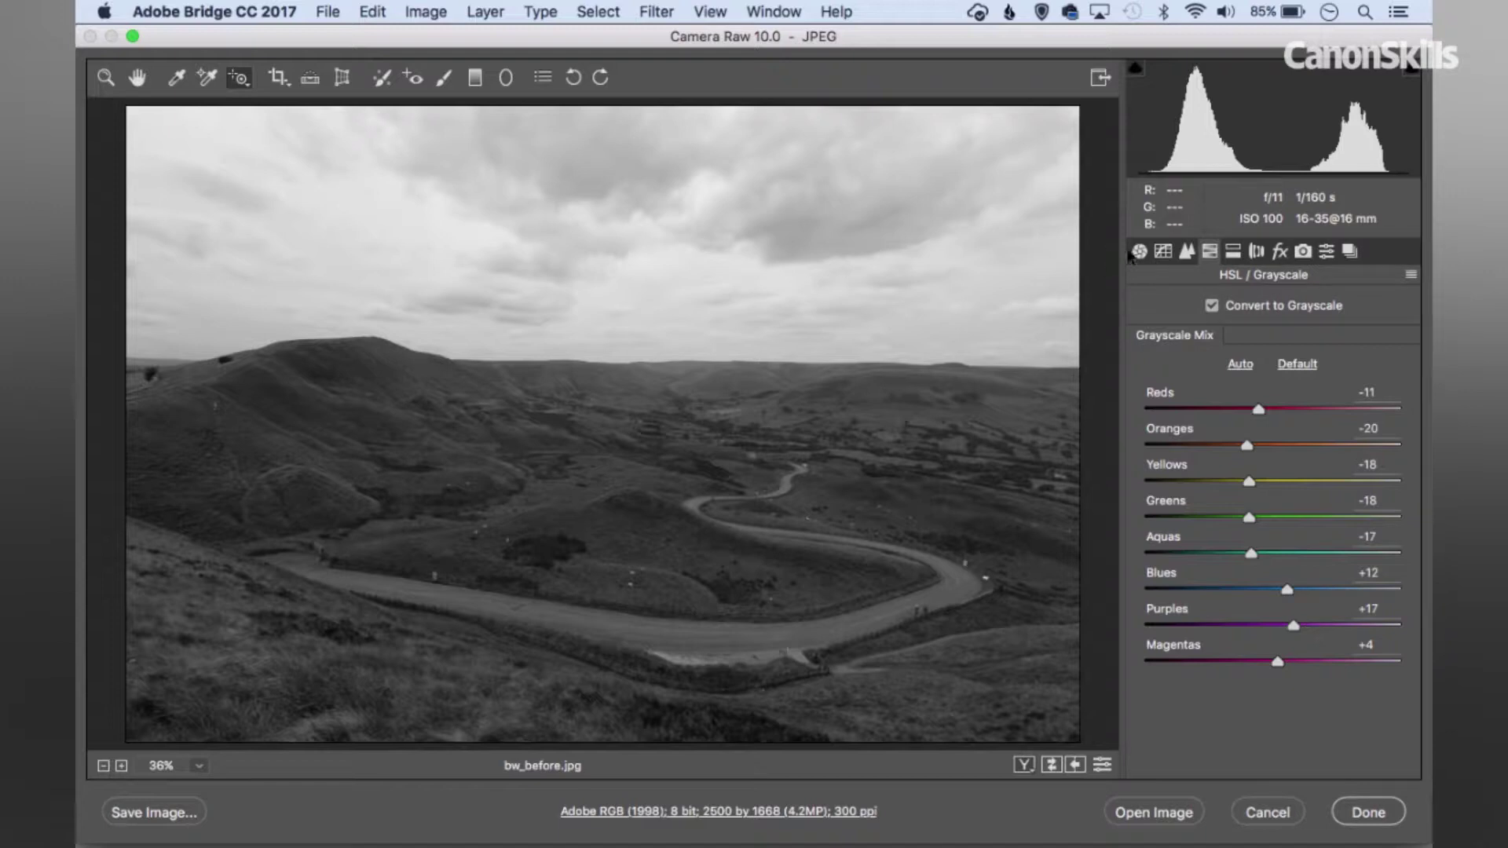
# Step: Set Exposure +0.60, Contrast +12, Highlights -54, Shadows +23, Whites +38, Blacks -59 and Clarity +33, and compare the photo with and without these settings
pyautogui.click(1140, 253)
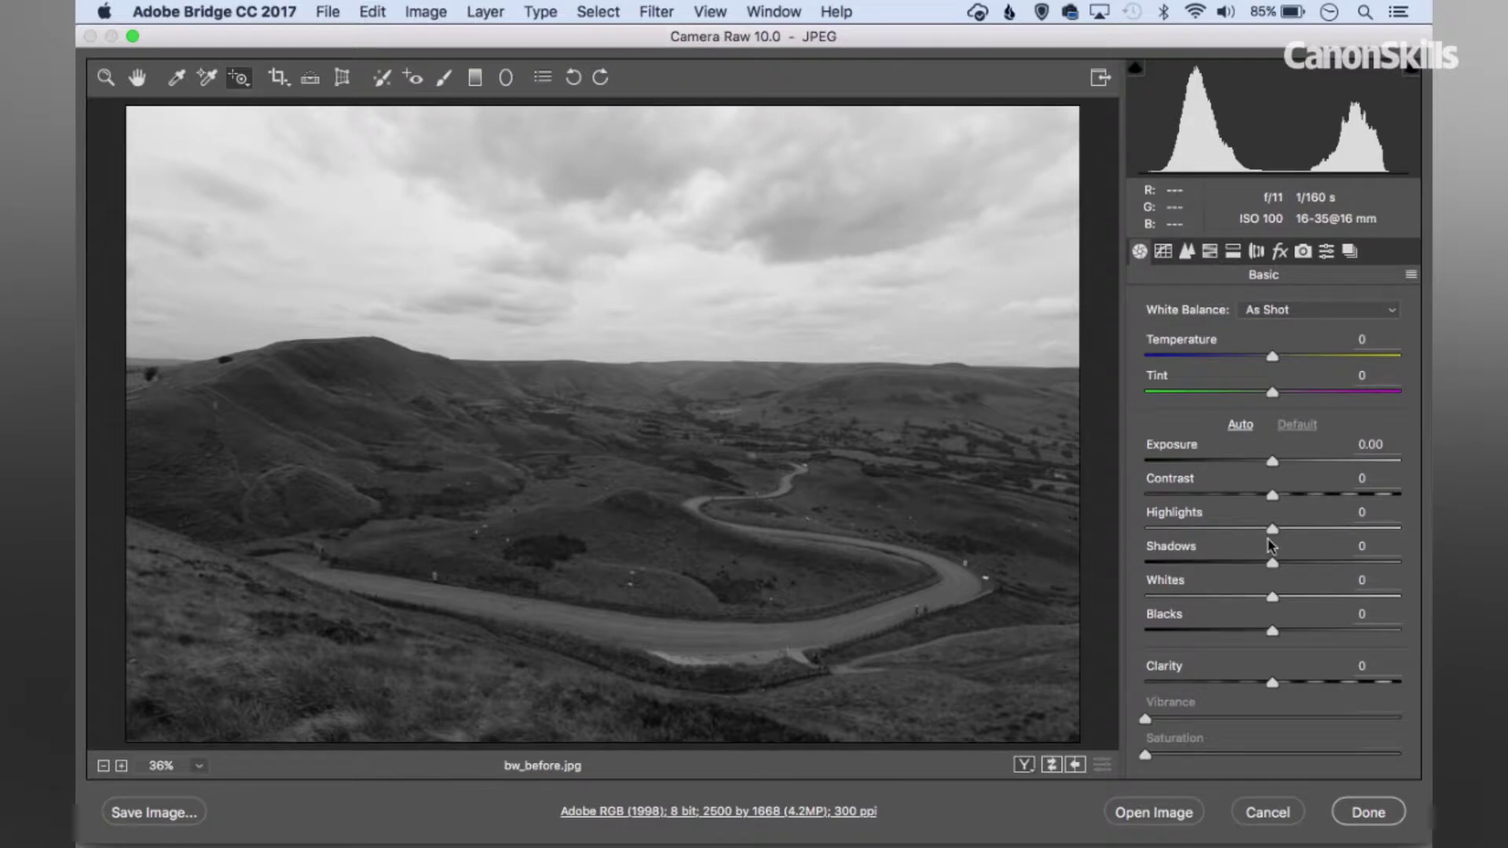
pyautogui.moveTo(1273, 462); pyautogui.dragTo(1288, 498)
pyautogui.moveTo(1273, 529); pyautogui.dragTo(1197, 638)
pyautogui.moveTo(1273, 683); pyautogui.dragTo(1314, 682)
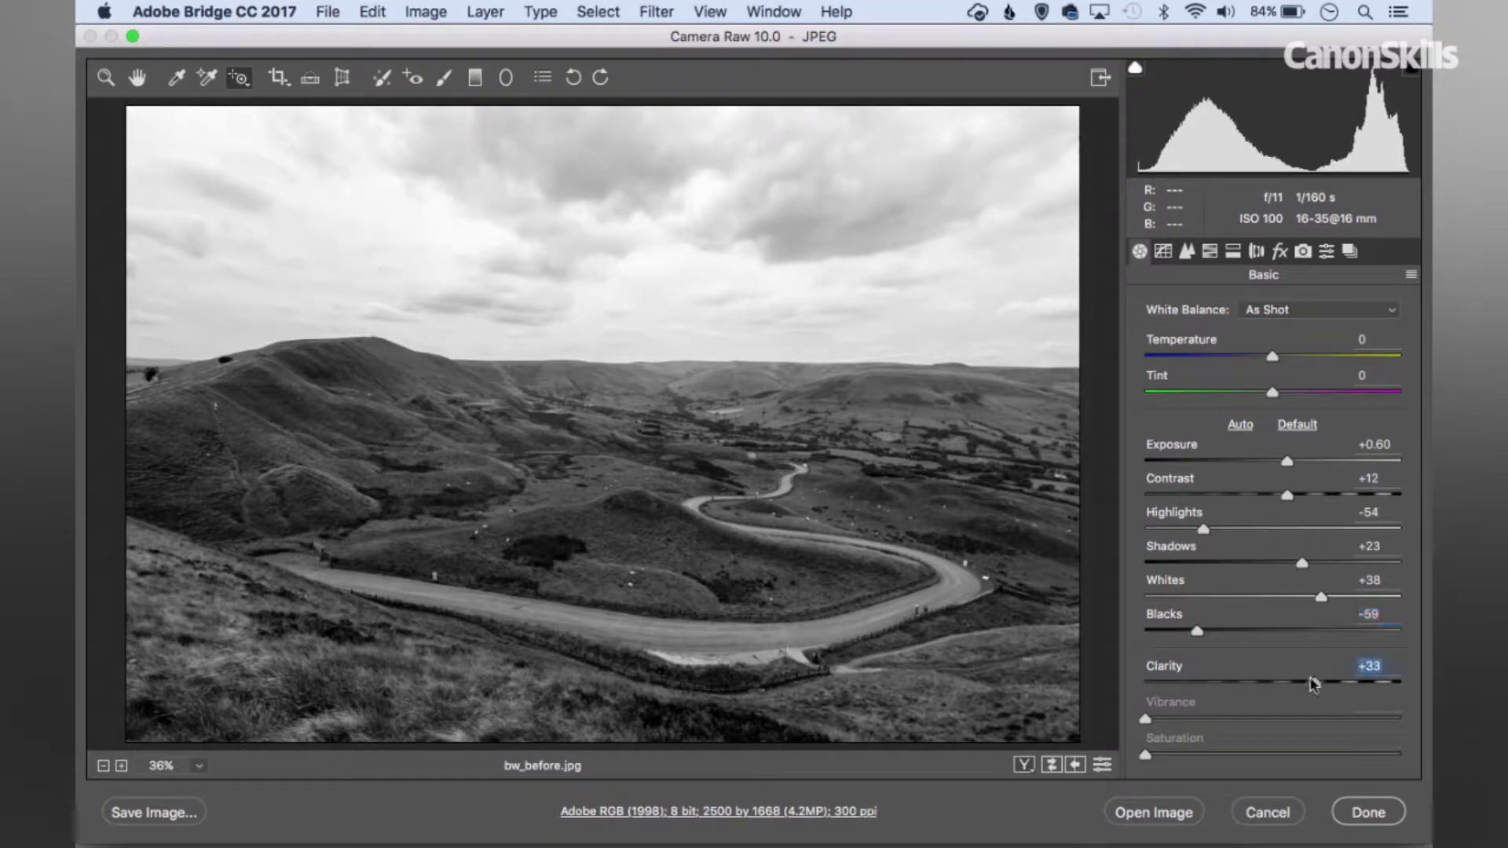
pyautogui.click(1102, 767)
pyautogui.click(1102, 768)
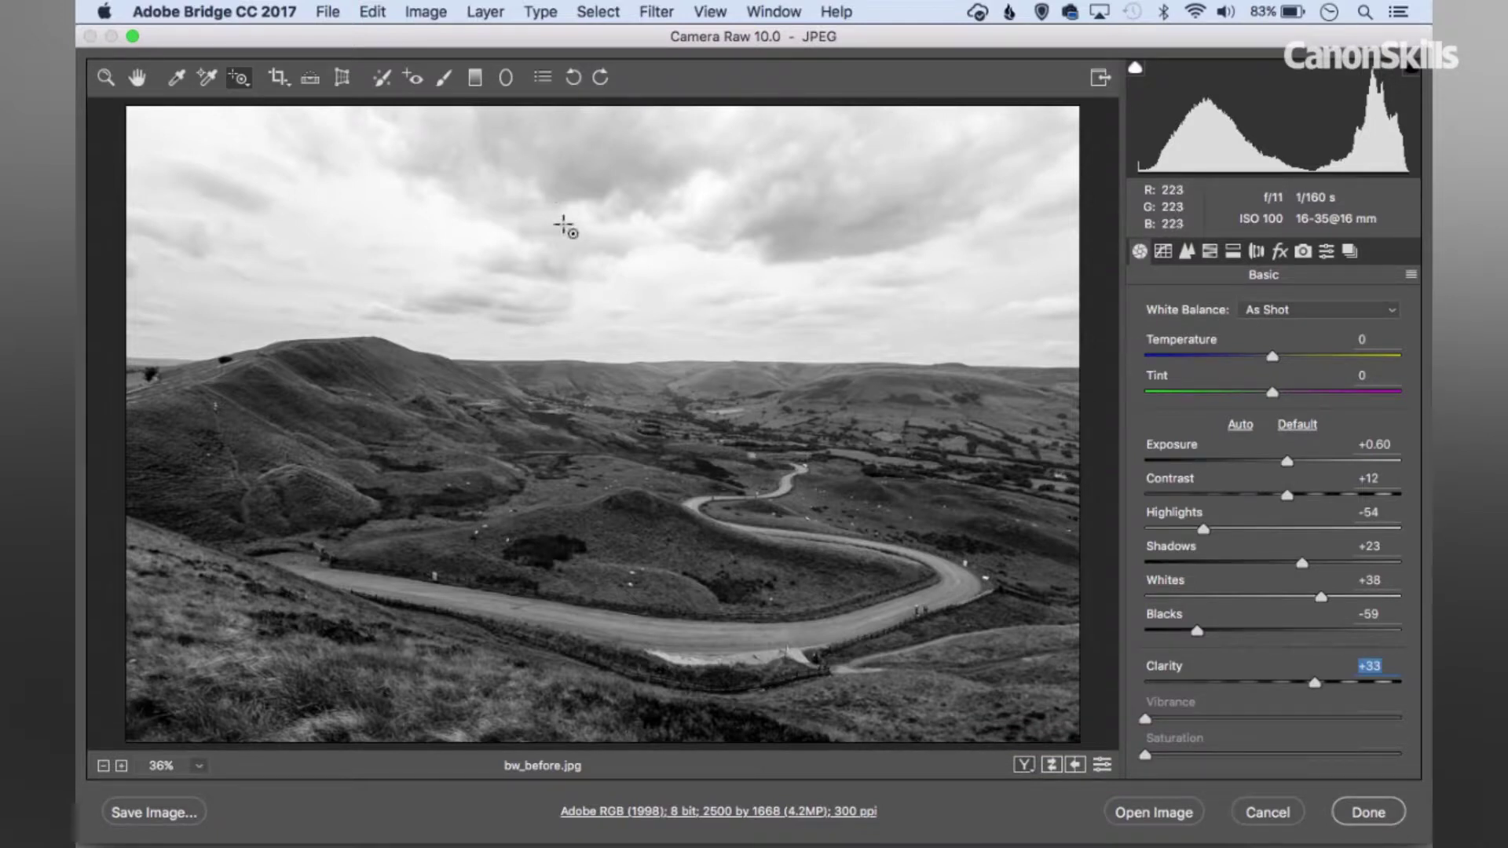
# Step: Darken the lower sky with a vertical Graduated Filter ending at the horizon, with only Exposure changed, set to -1.05
pyautogui.click(475, 79)
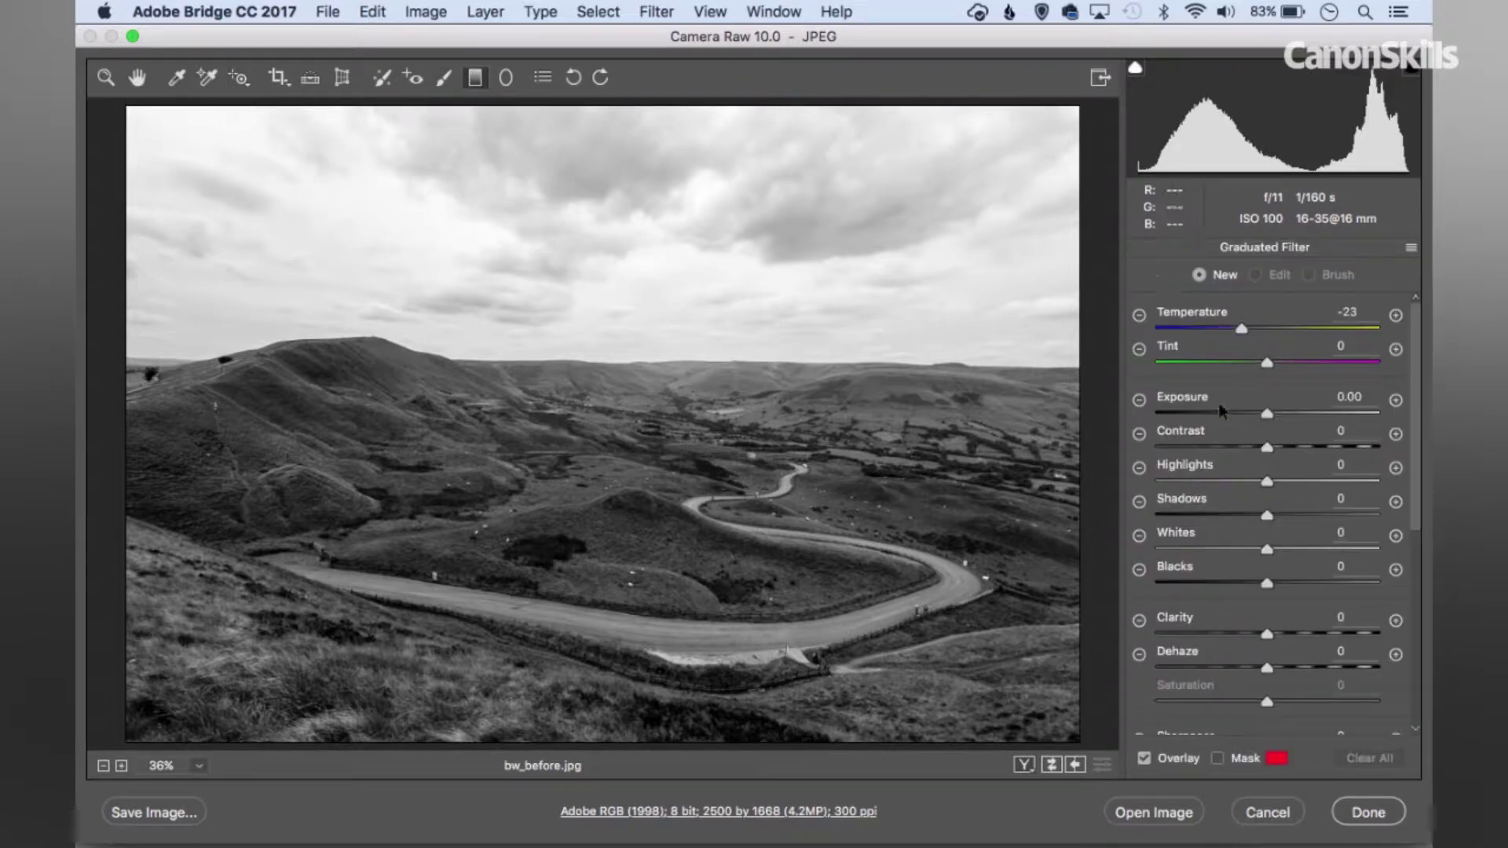
pyautogui.click(1140, 402)
pyautogui.click(1140, 402)
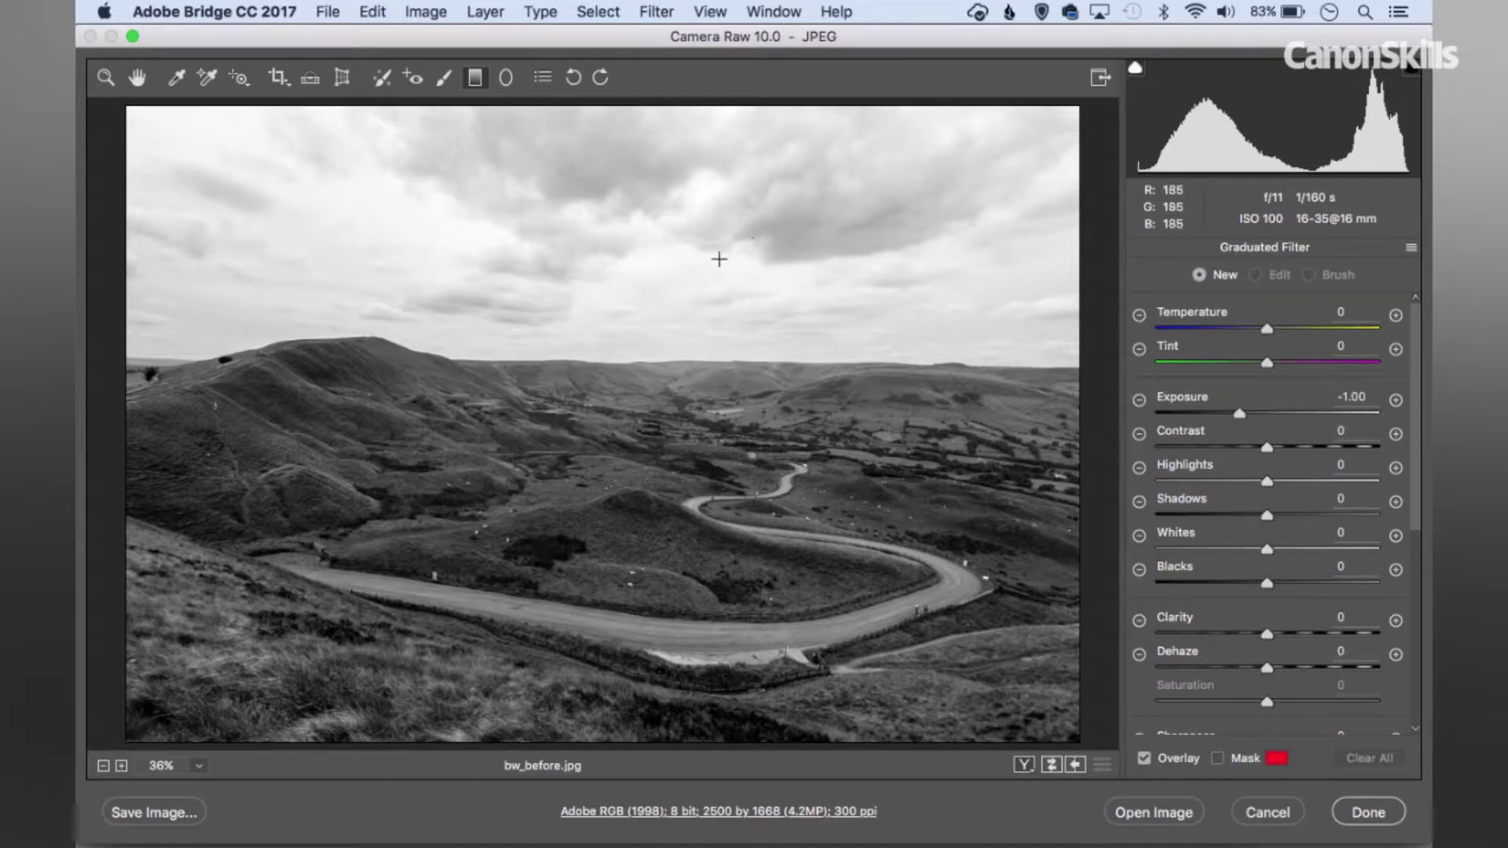
pyautogui.moveTo(628, 270); pyautogui.dragTo(630, 367)
pyautogui.moveTo(1241, 414); pyautogui.dragTo(1239, 422)
# Step: Add a diagonal Graduated Filter over the sky's upper-left corner and a vertical one along its top edge, both with Exposure -0.90
pyautogui.moveTo(144, 119); pyautogui.dragTo(252, 252)
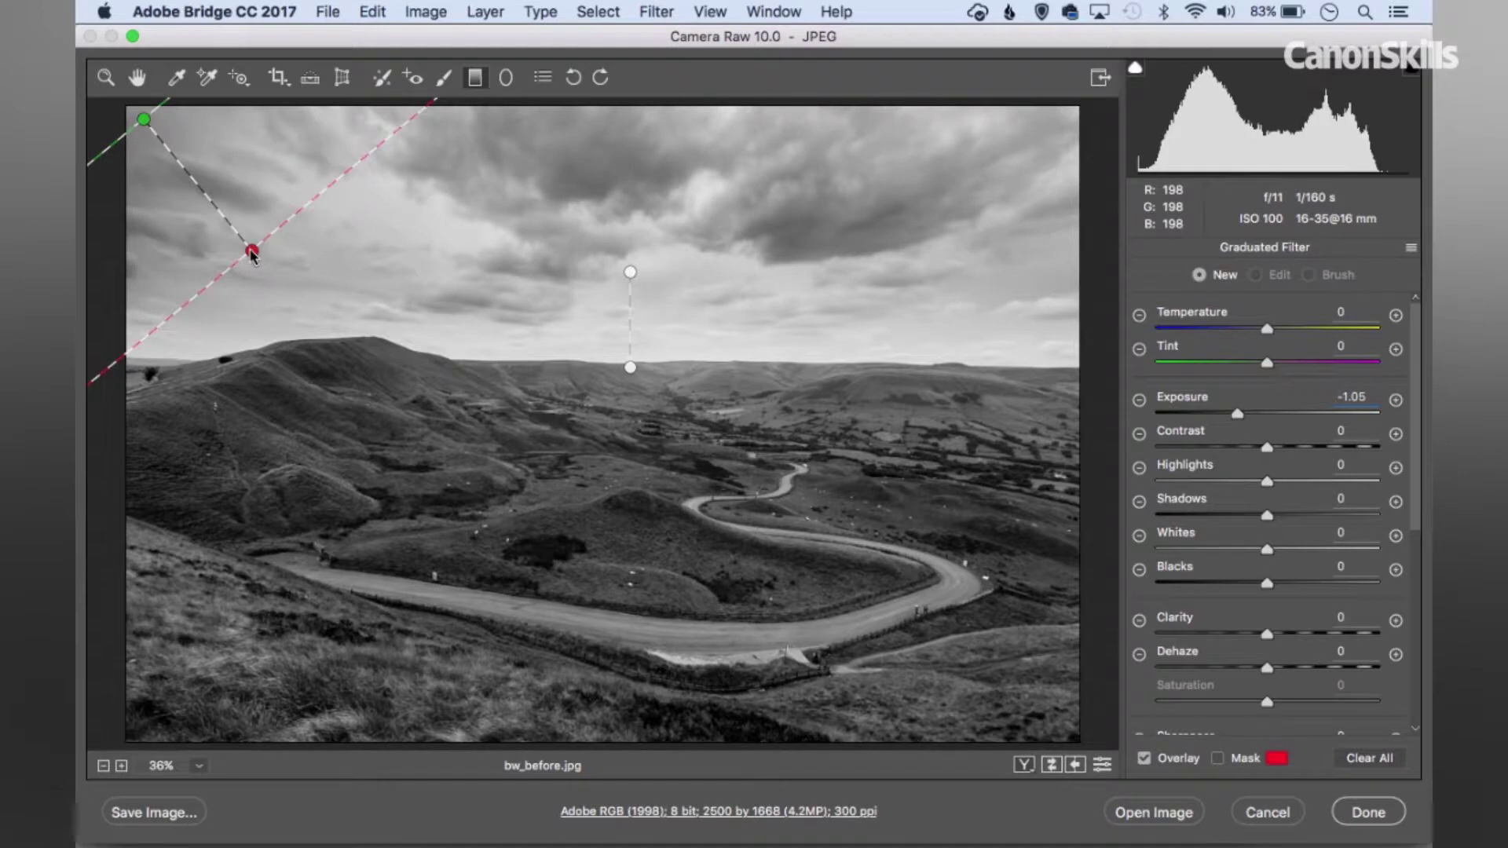
pyautogui.moveTo(1235, 422); pyautogui.dragTo(1242, 421)
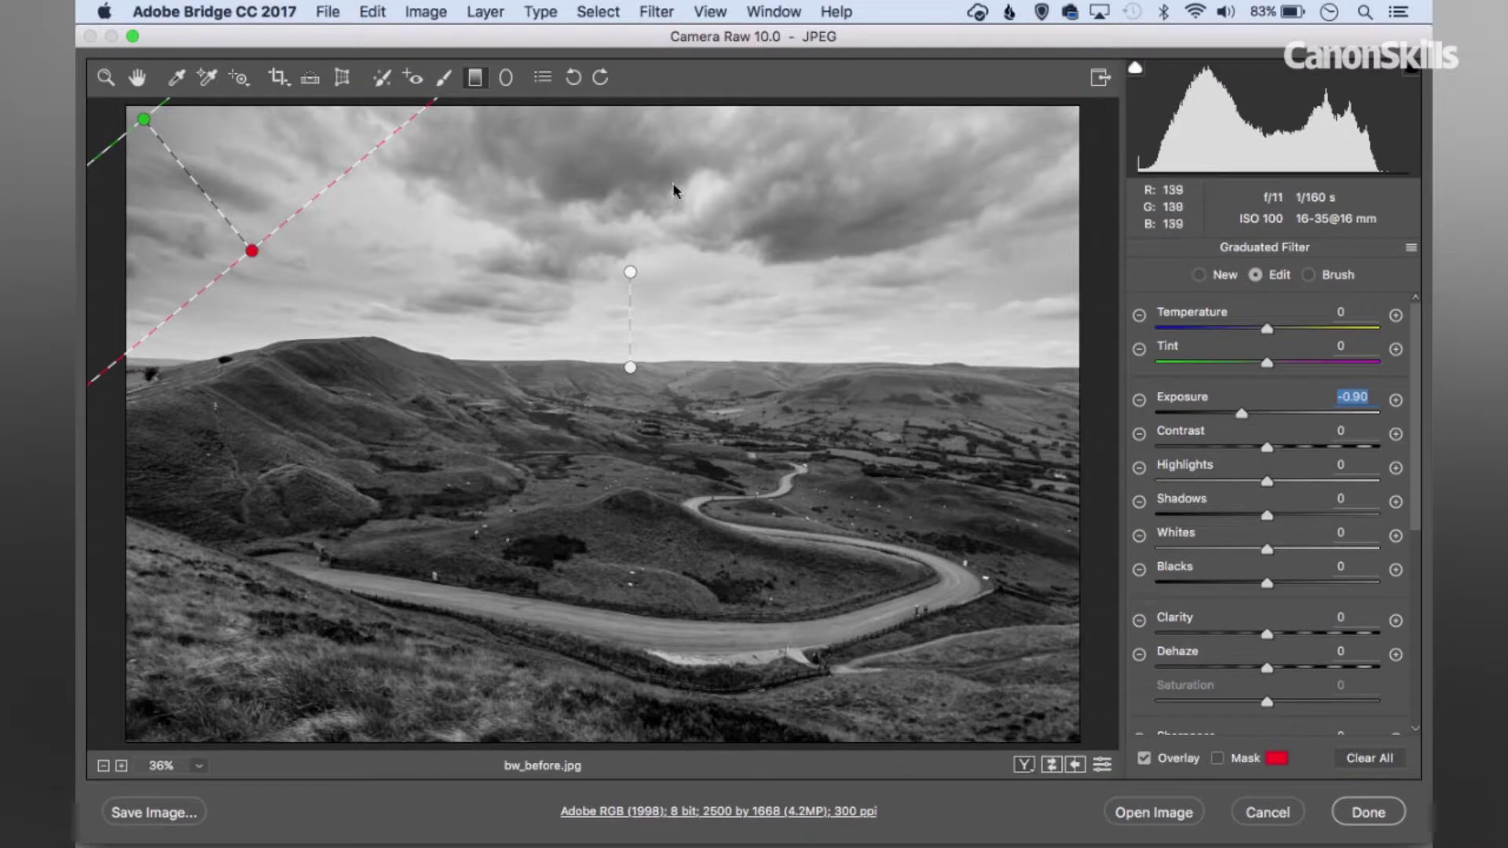
pyautogui.click(630, 272)
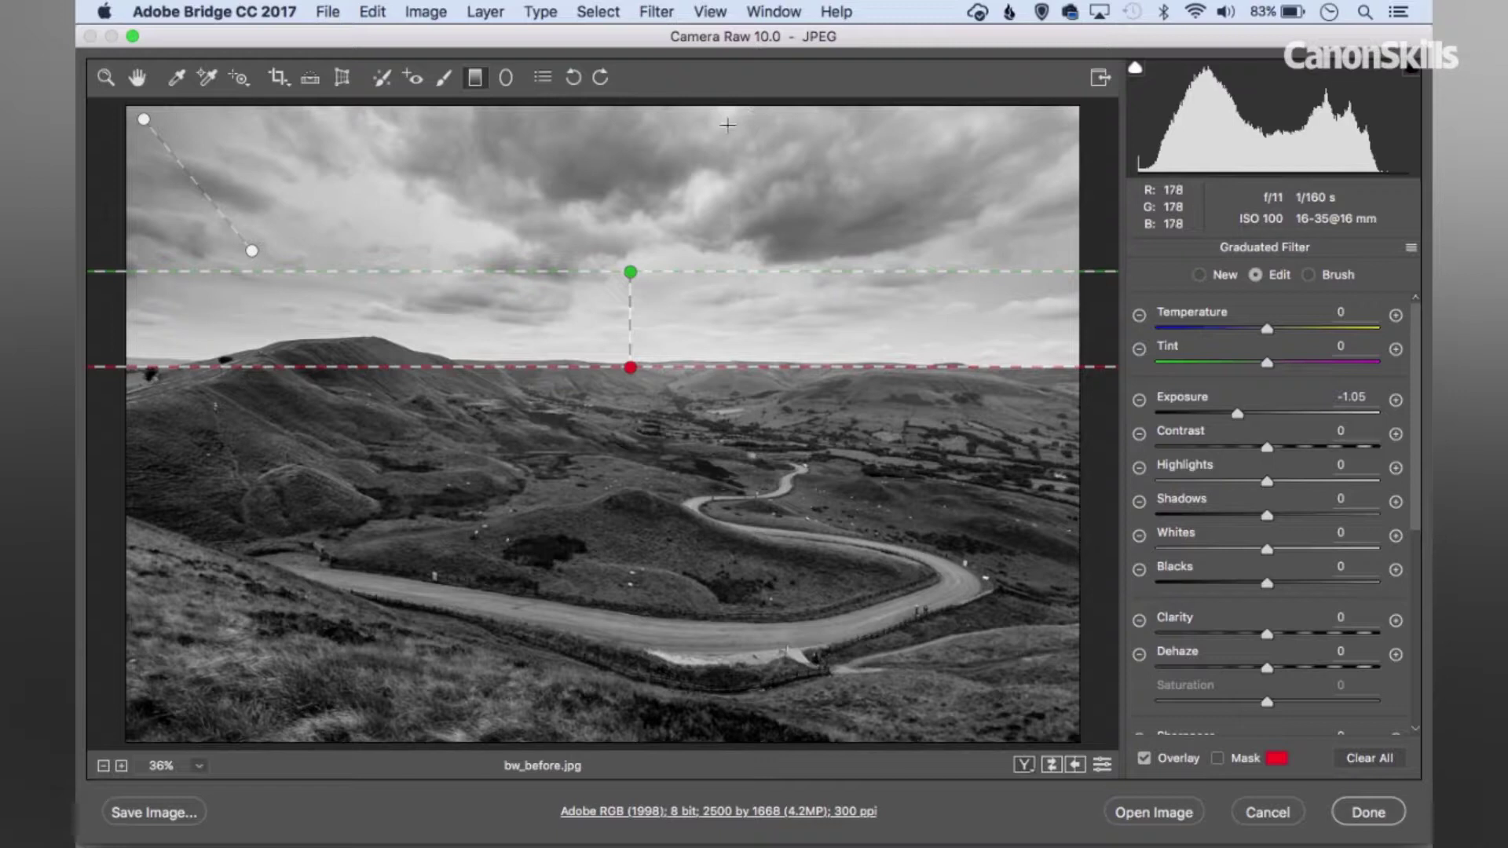
pyautogui.moveTo(669, 120); pyautogui.dragTo(665, 224)
pyautogui.moveTo(1240, 414); pyautogui.dragTo(1246, 411)
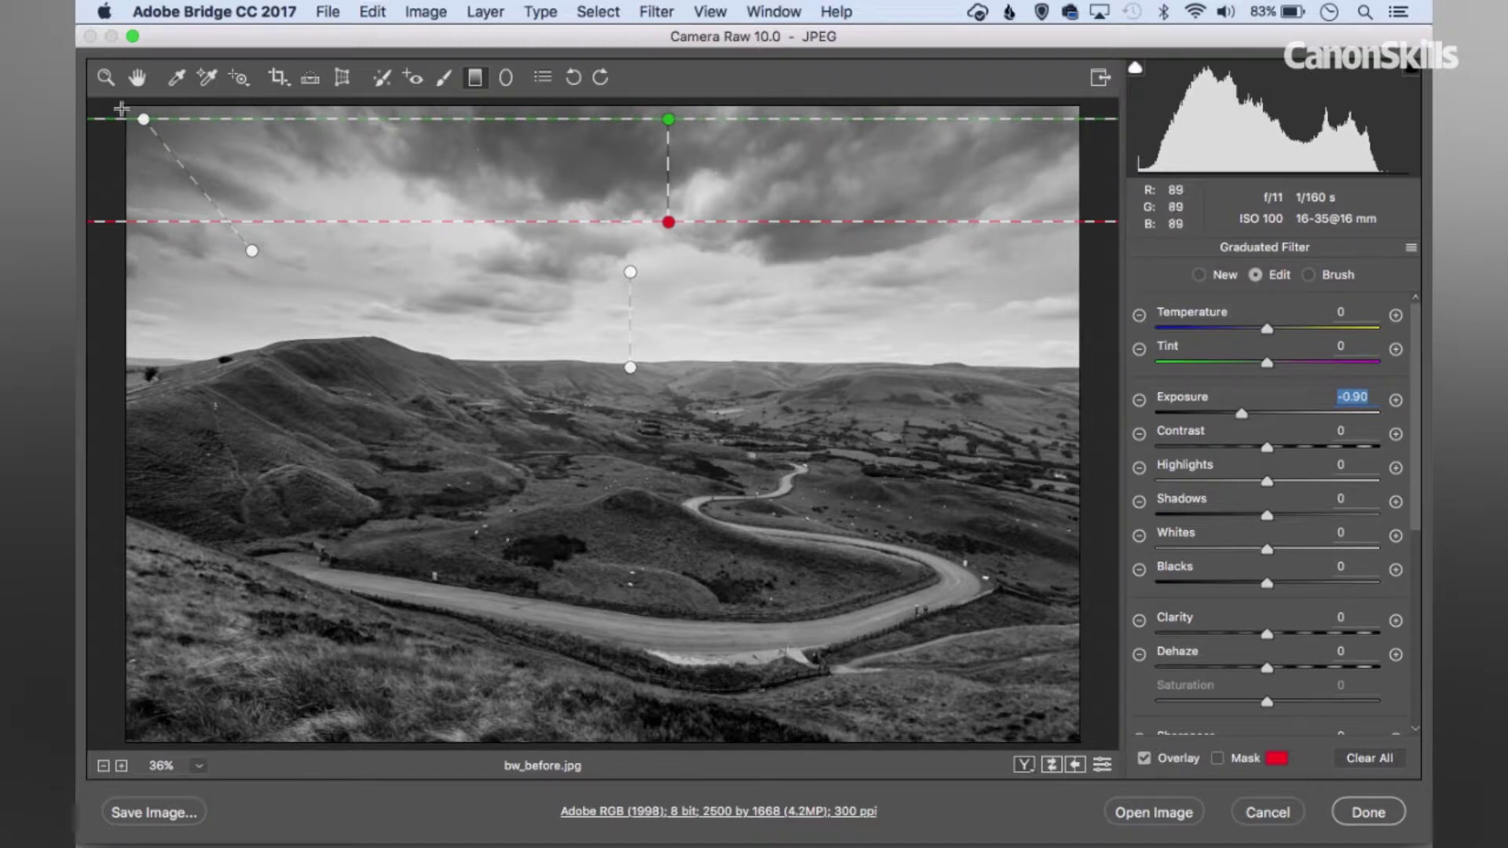
pyautogui.click(104, 77)
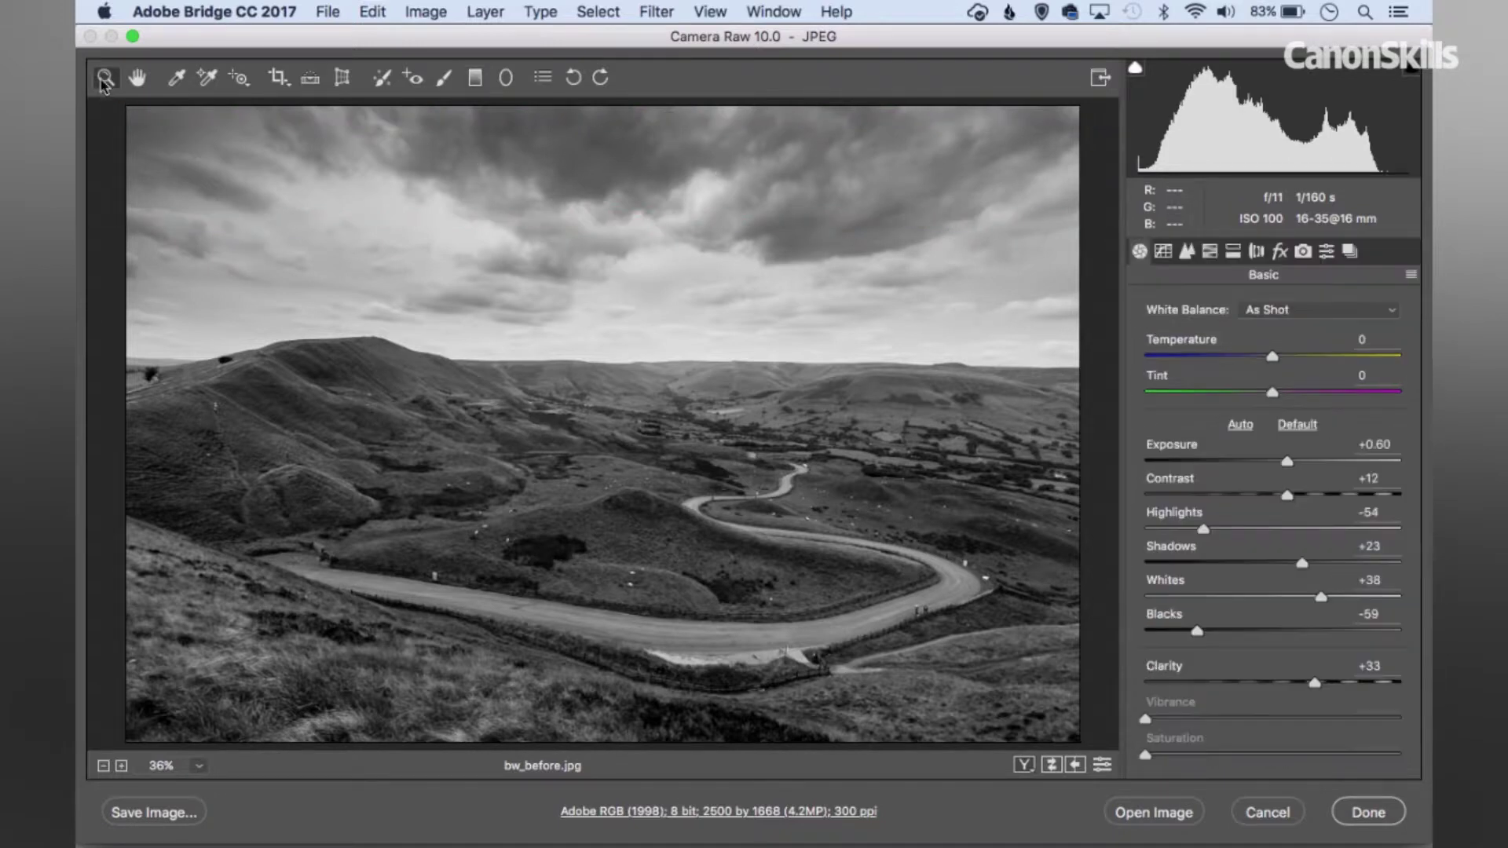
# Step: Shape a contrast-boosting point tone curve with points at 189 to 200, 108 to 114 and 58 to 44, and compare before and after
pyautogui.click(1164, 251)
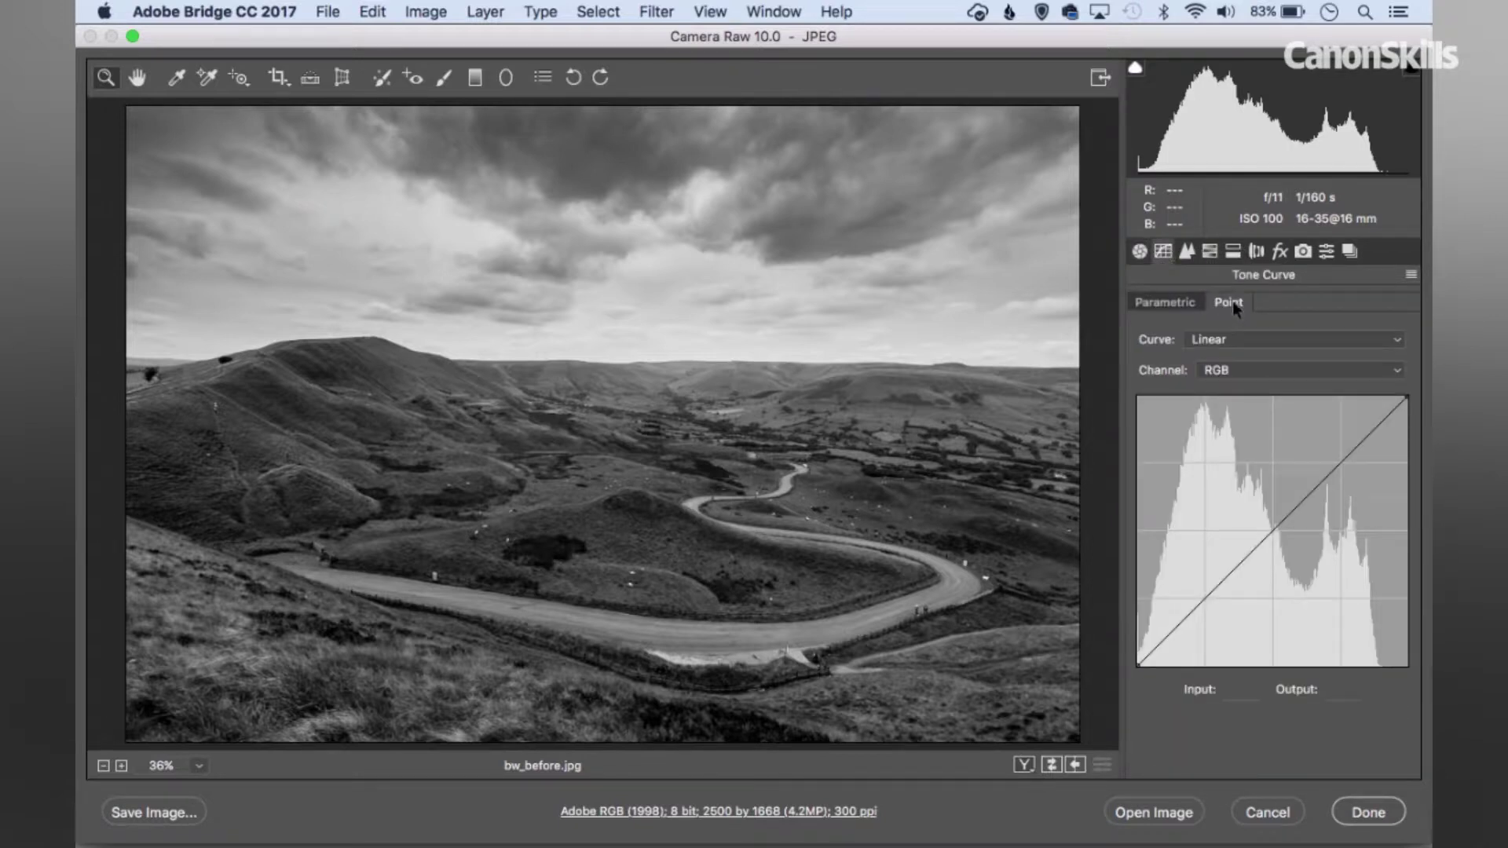
pyautogui.moveTo(1337, 471); pyautogui.dragTo(1338, 454)
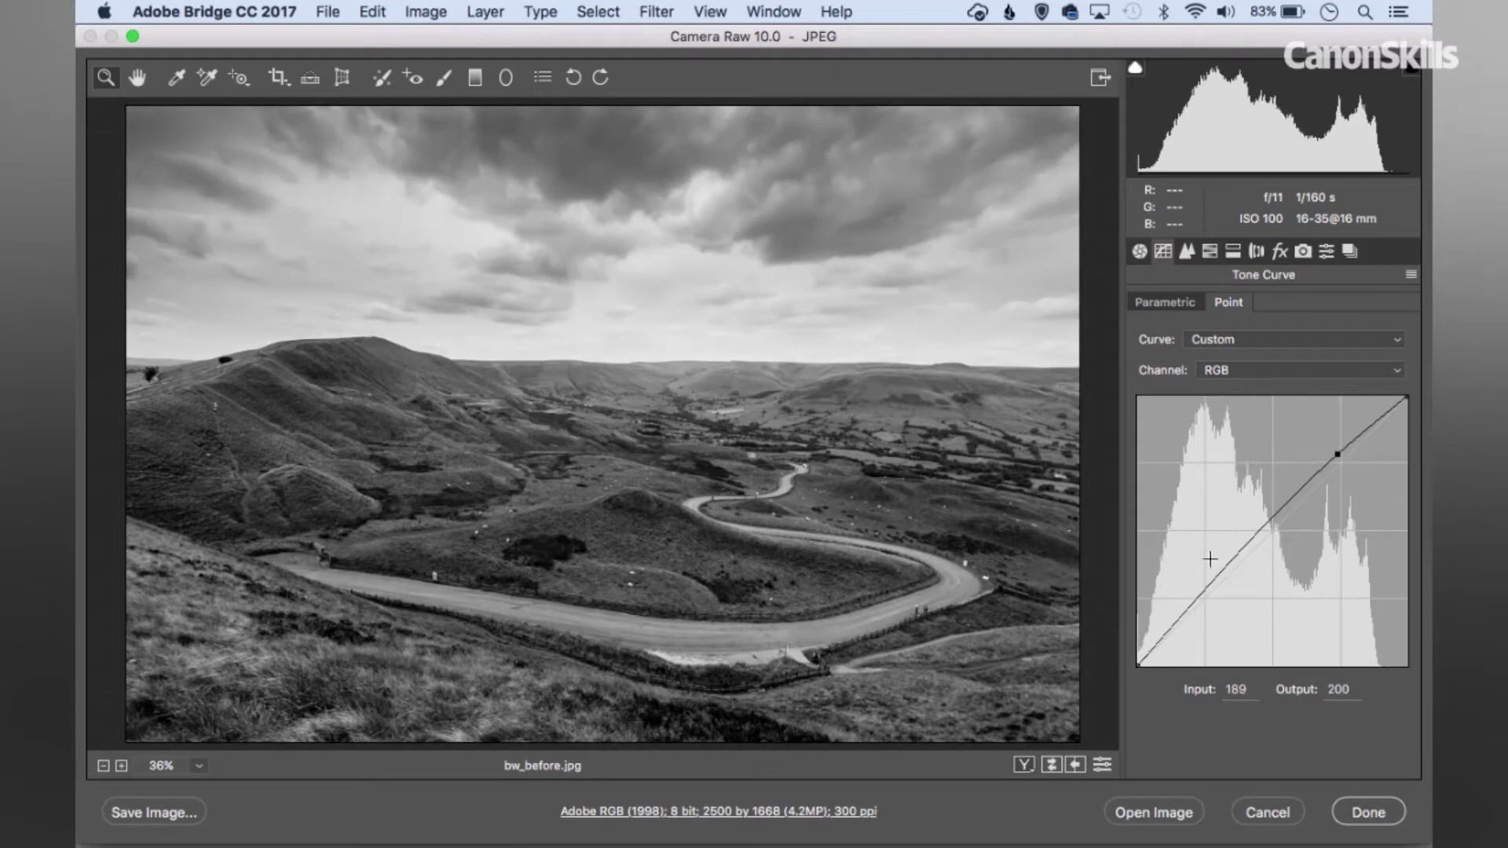
pyautogui.moveTo(1194, 600); pyautogui.dragTo(1203, 620)
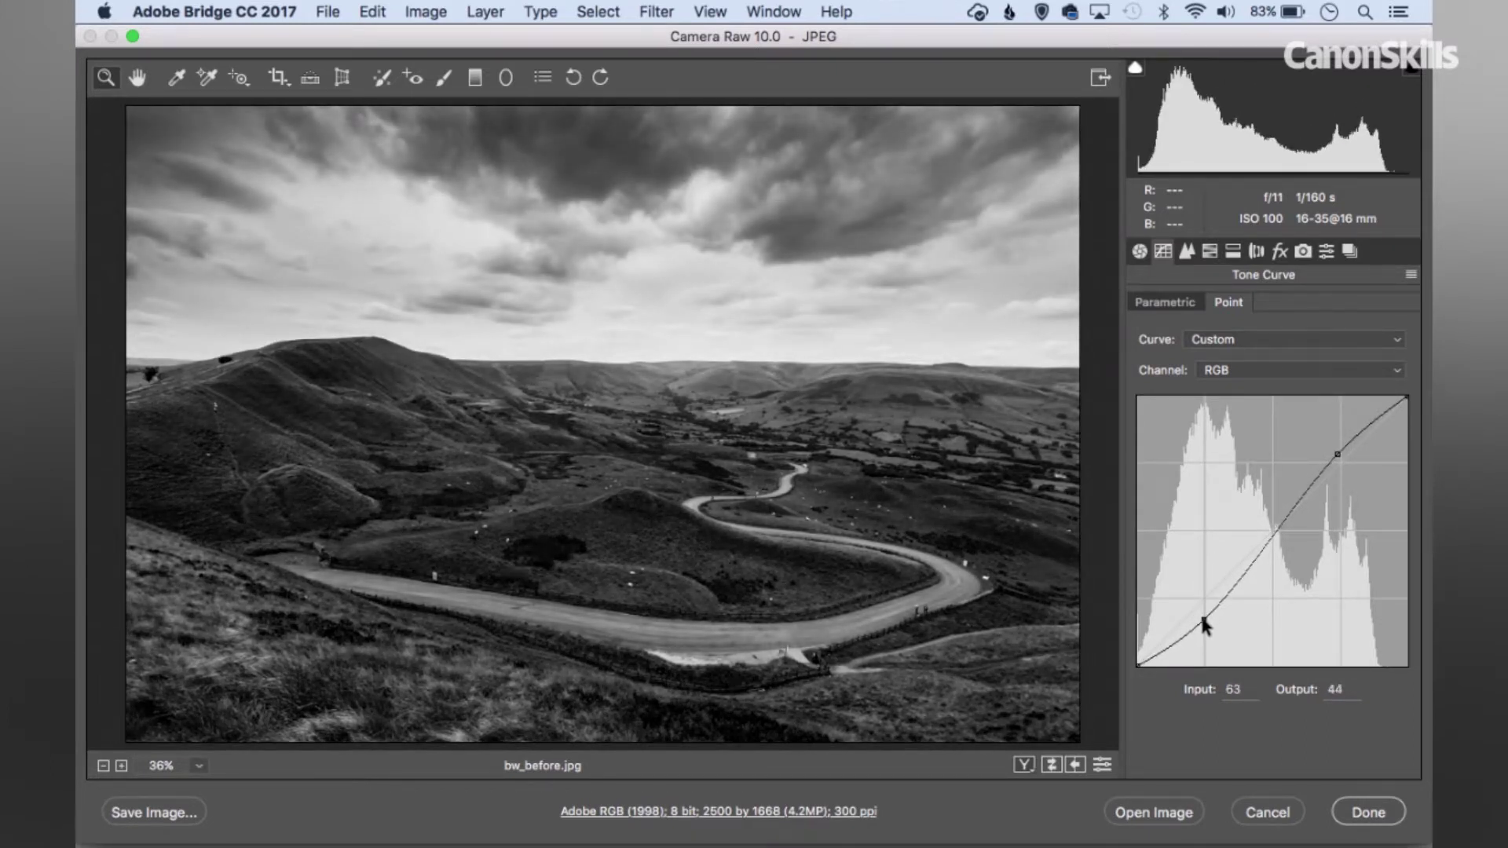
pyautogui.moveTo(1257, 549); pyautogui.dragTo(1251, 545)
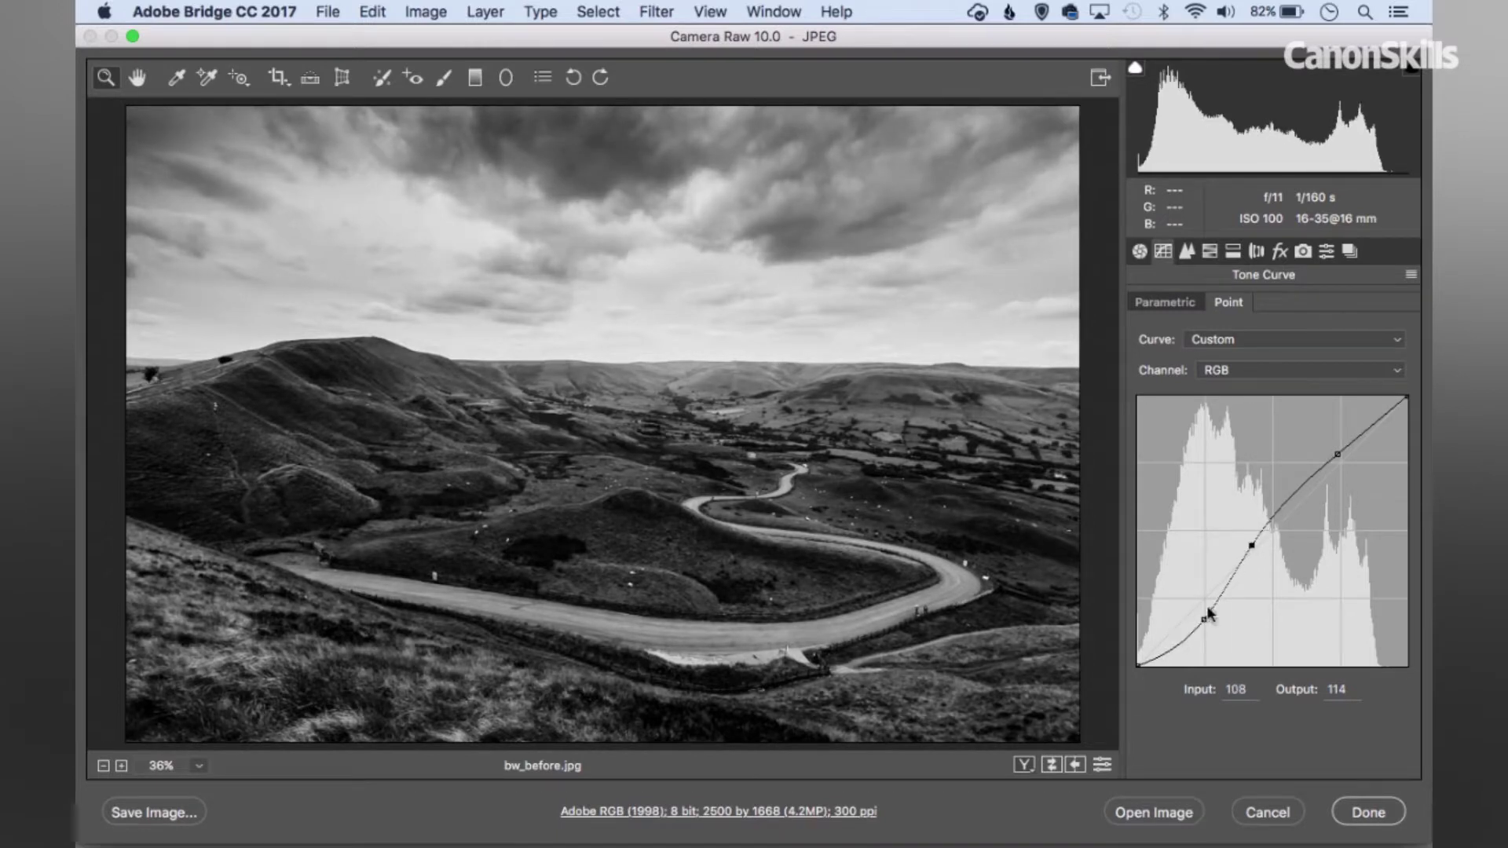
pyautogui.moveTo(1206, 622); pyautogui.dragTo(1198, 621)
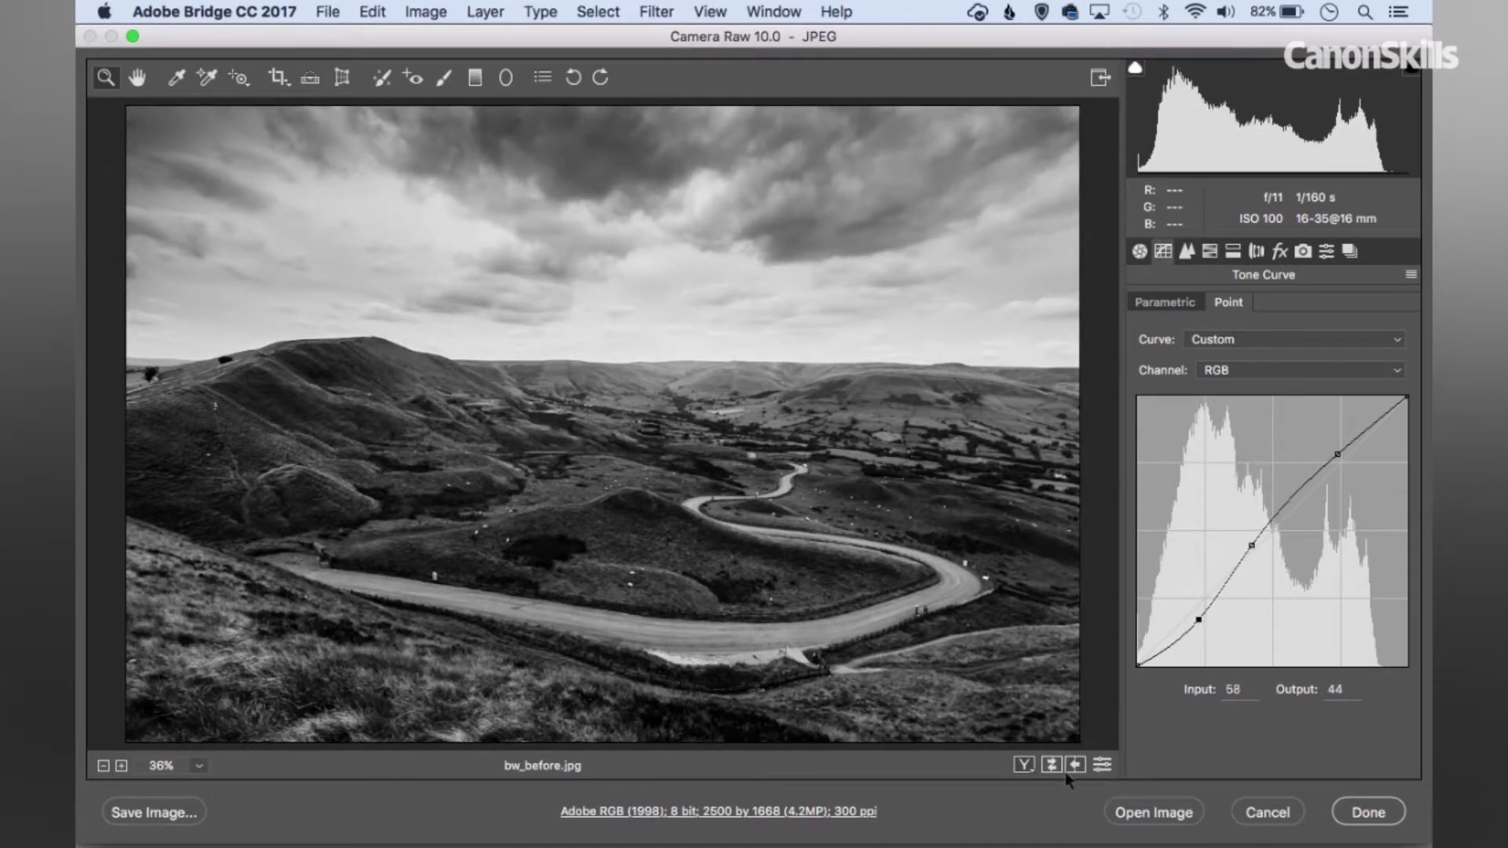
pyautogui.click(1102, 764)
pyautogui.click(1102, 764)
pyautogui.click(1102, 763)
pyautogui.click(1102, 764)
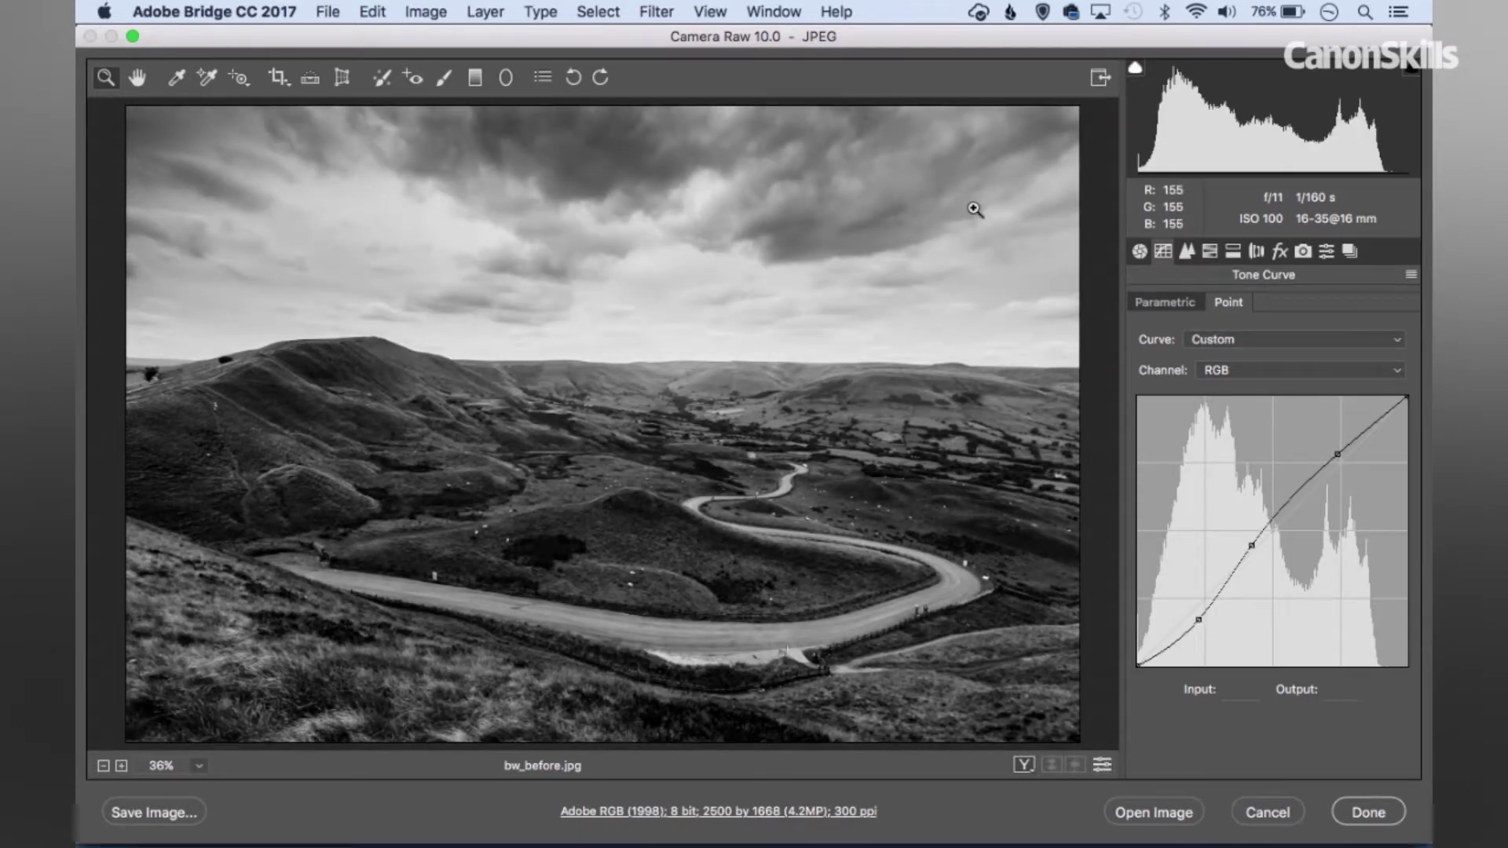
# Step: Paint the foreground stretch of road with an Adjustment Brush of size 4, its exposure raised by one increment
pyautogui.click(444, 77)
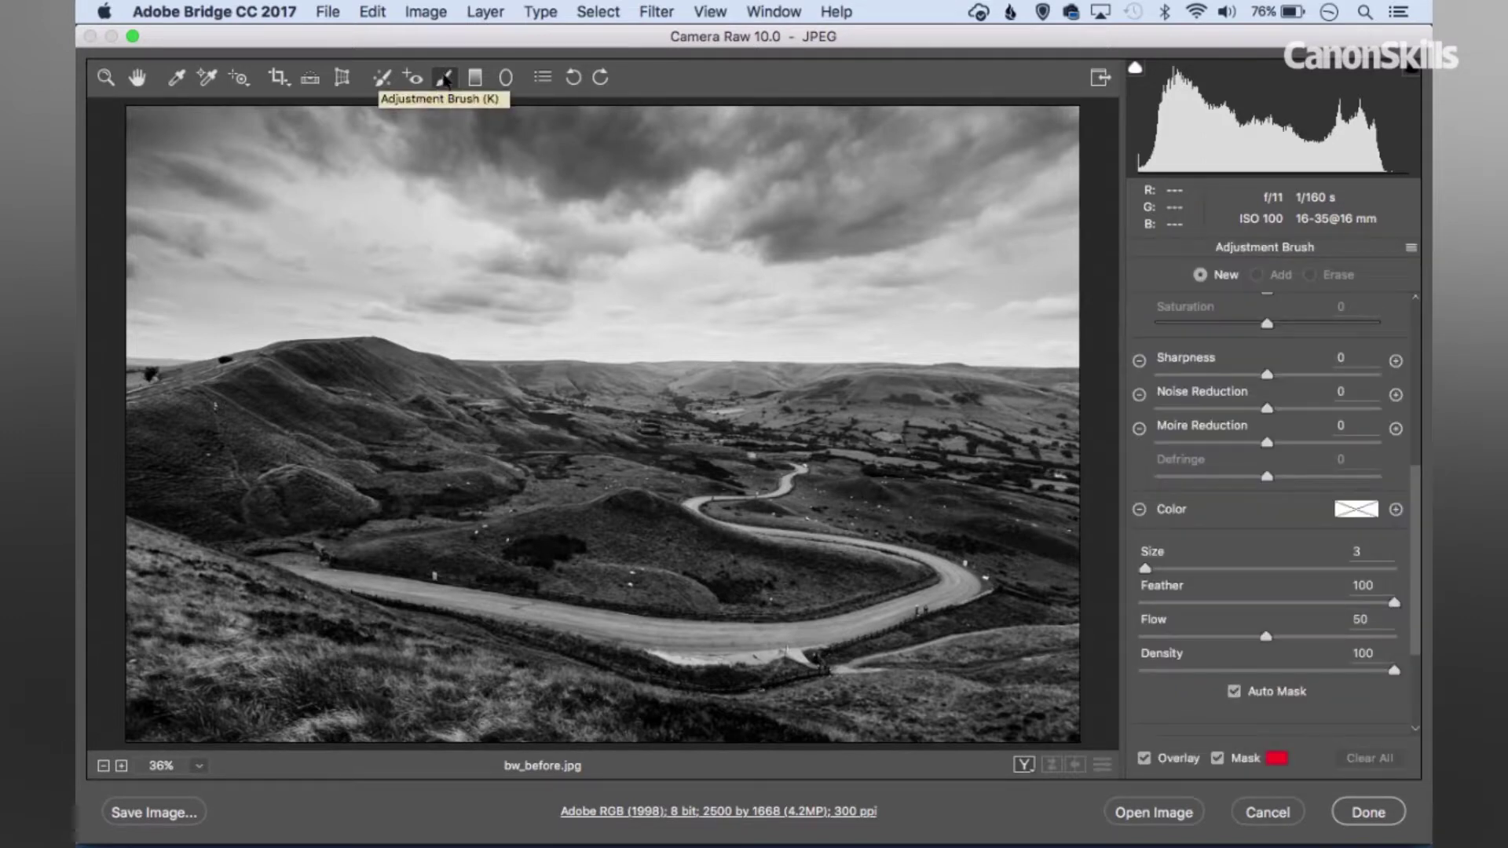
pyautogui.scroll(1, 1414, 475)
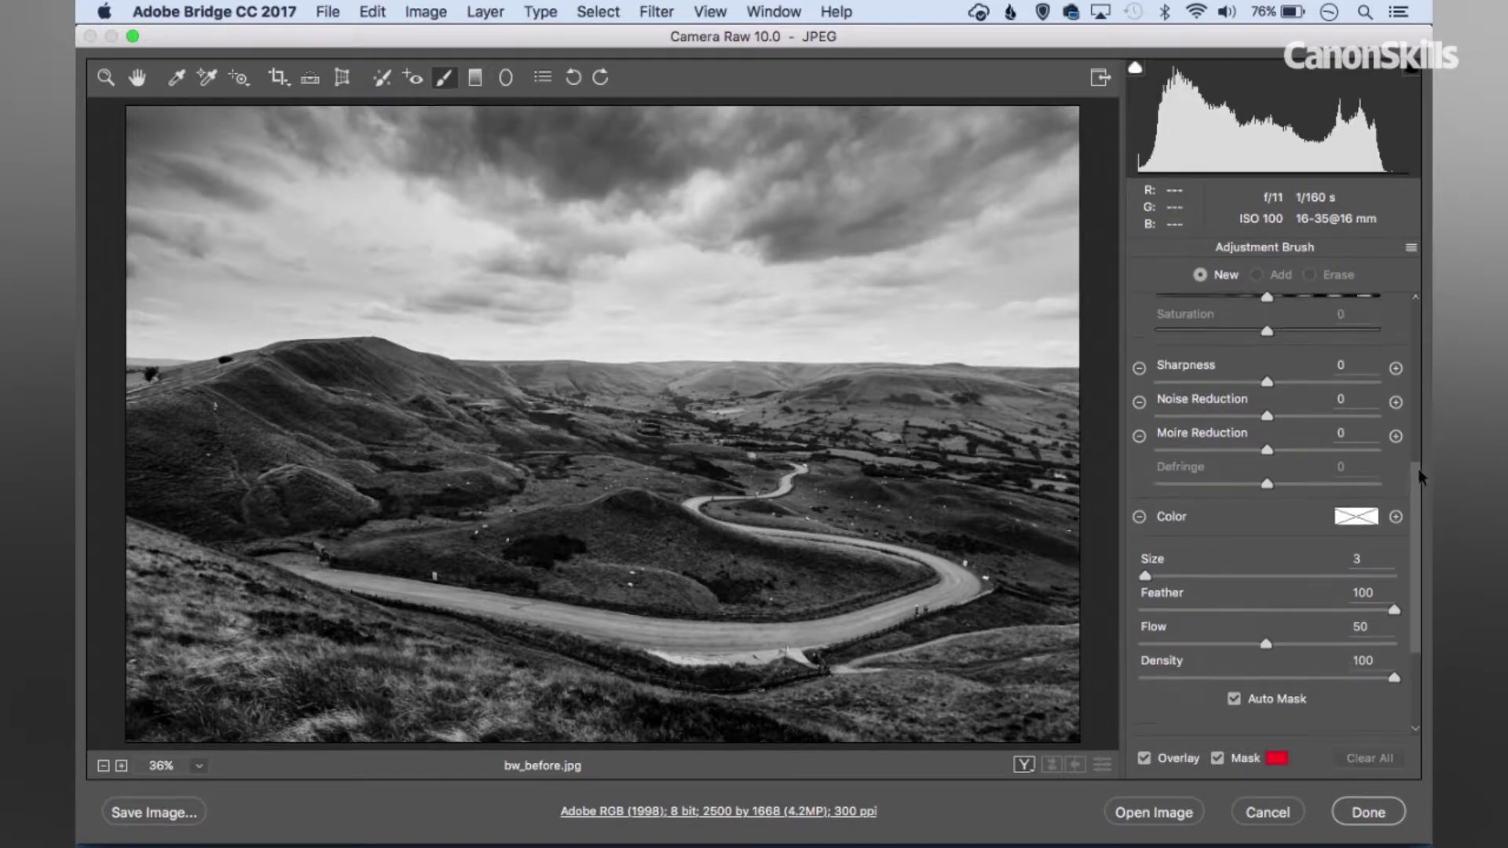
pyautogui.moveTo(1421, 474); pyautogui.dragTo(1387, 308)
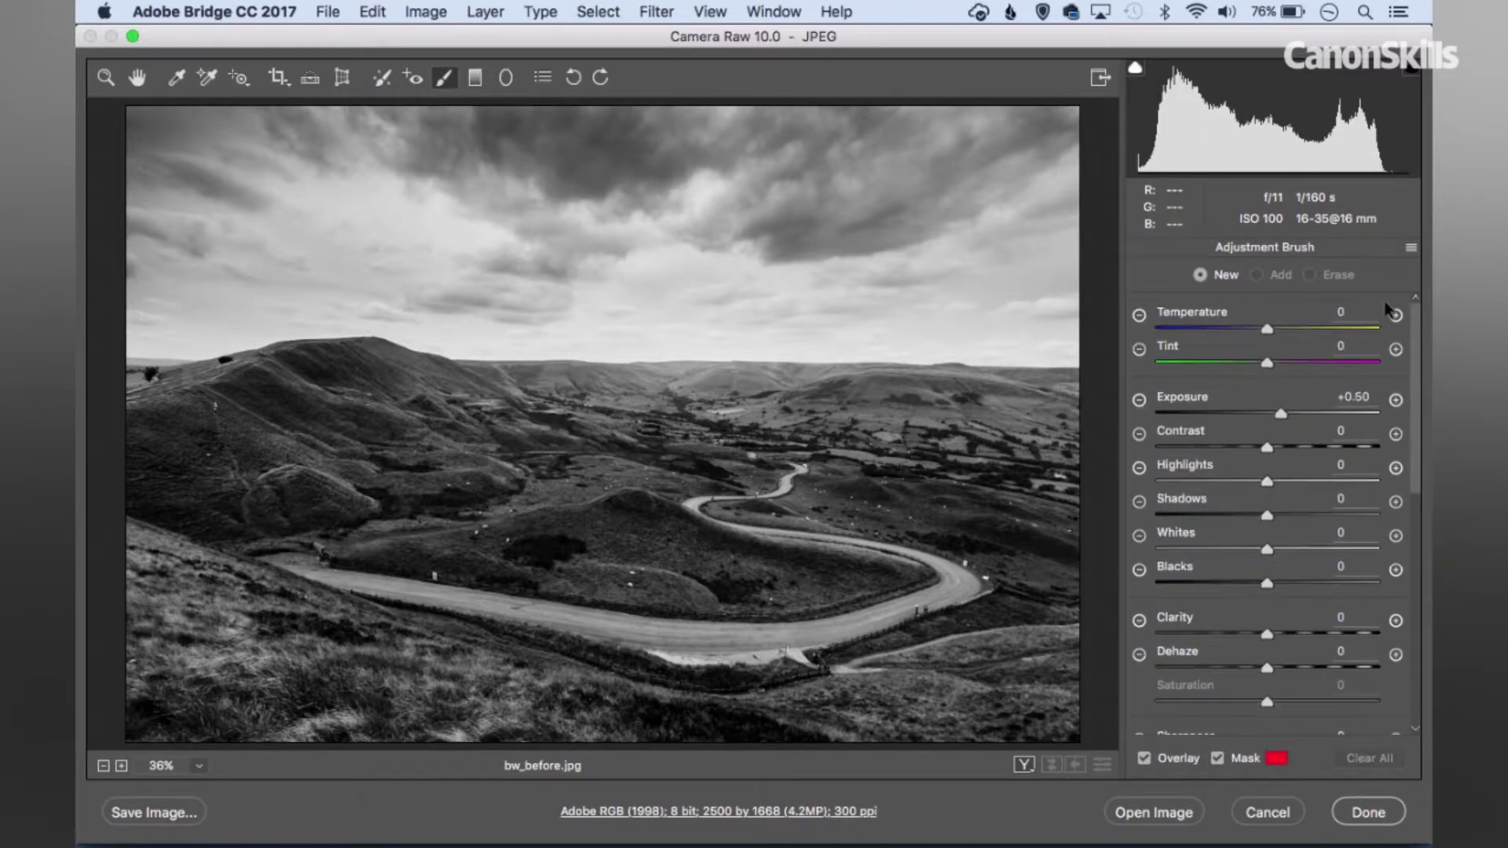
pyautogui.click(1395, 401)
pyautogui.scroll(-9, 1203, 597)
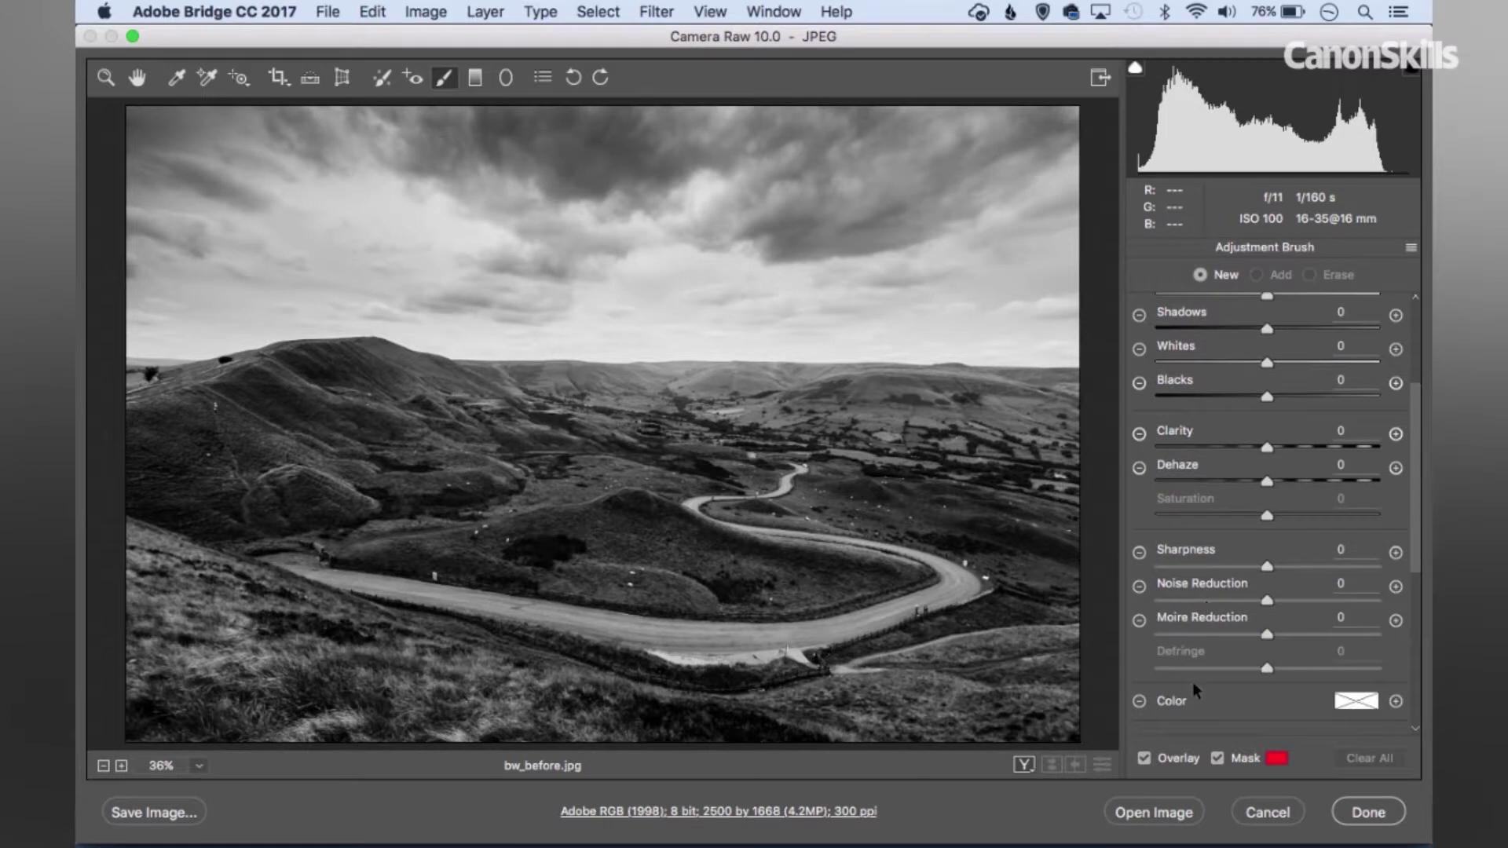
pyautogui.scroll(-5, 1196, 677)
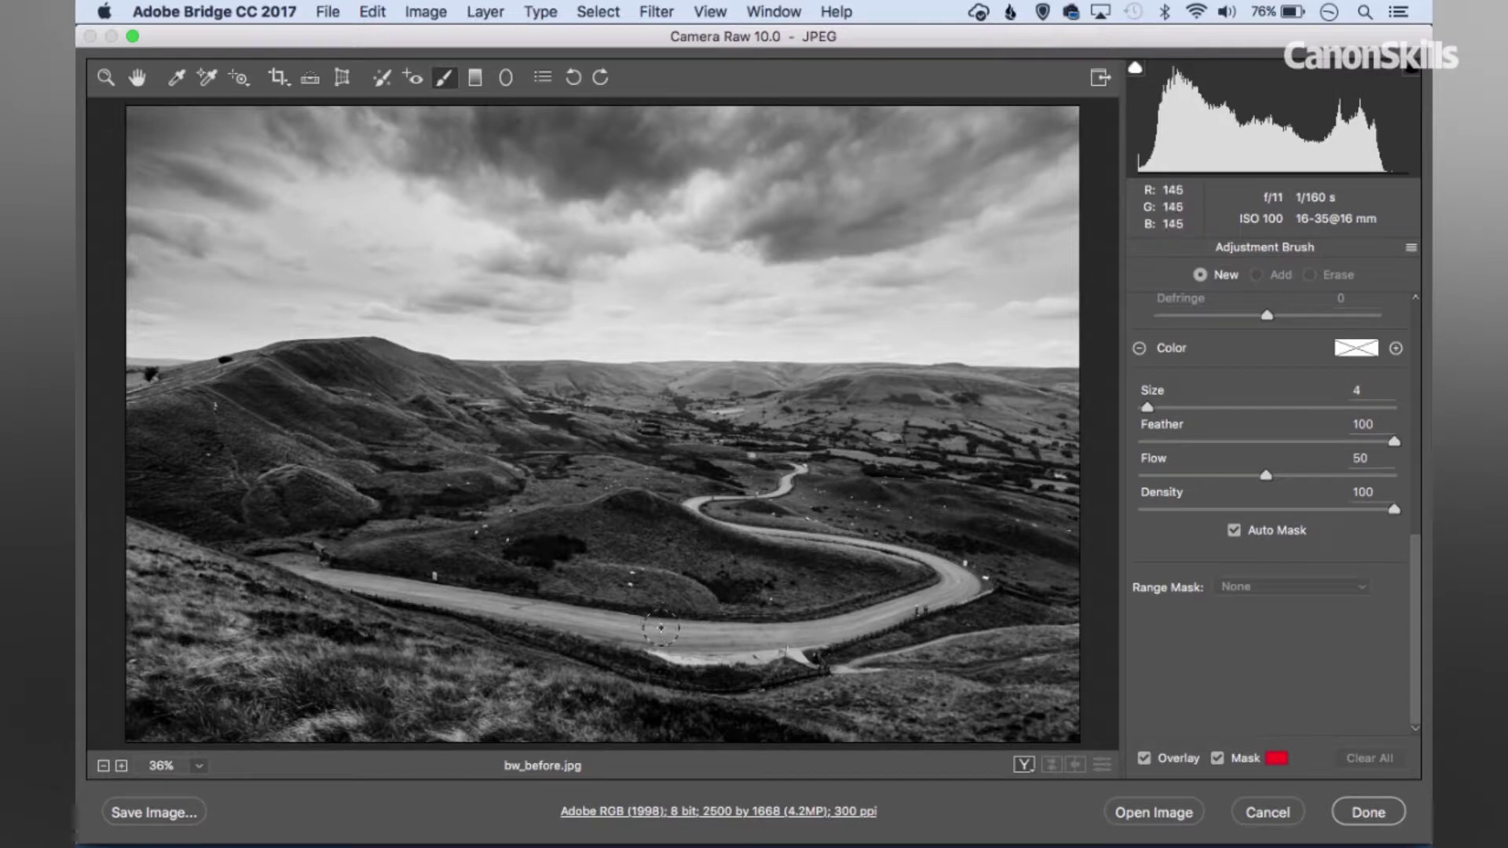
pyautogui.moveTo(682, 640)
pyautogui.mouseDown()
pyautogui.moveTo(826, 633)
pyautogui.moveTo(952, 578)
pyautogui.moveTo(953, 590)
pyautogui.mouseUp()
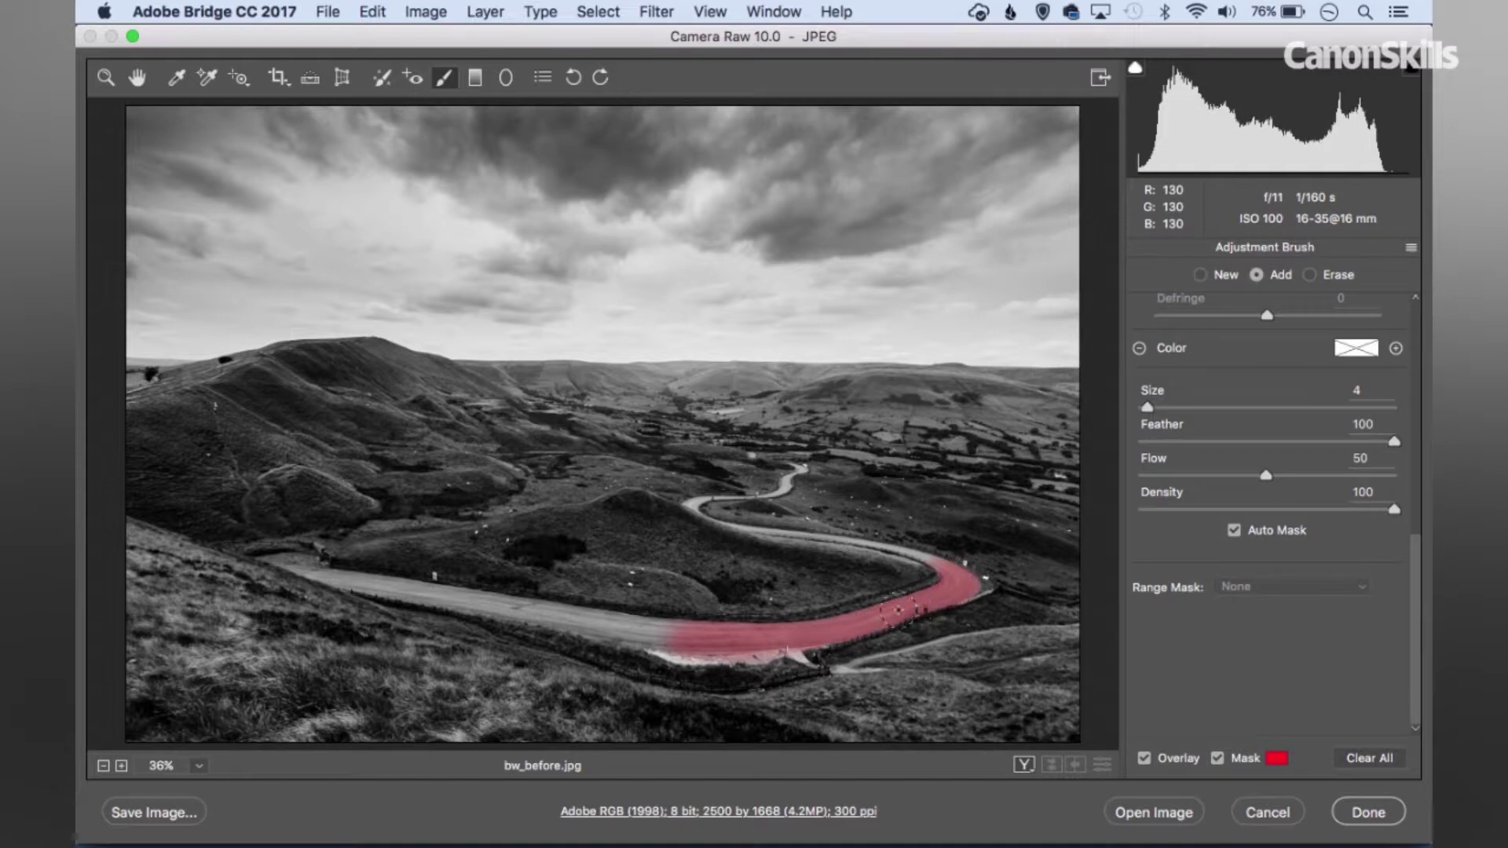
pyautogui.moveTo(693, 637); pyautogui.dragTo(296, 566)
# Step: Extend the brush mask along the distant winding road up to its far end, using a brush size of 3
pyautogui.press('[')
pyautogui.press('[')
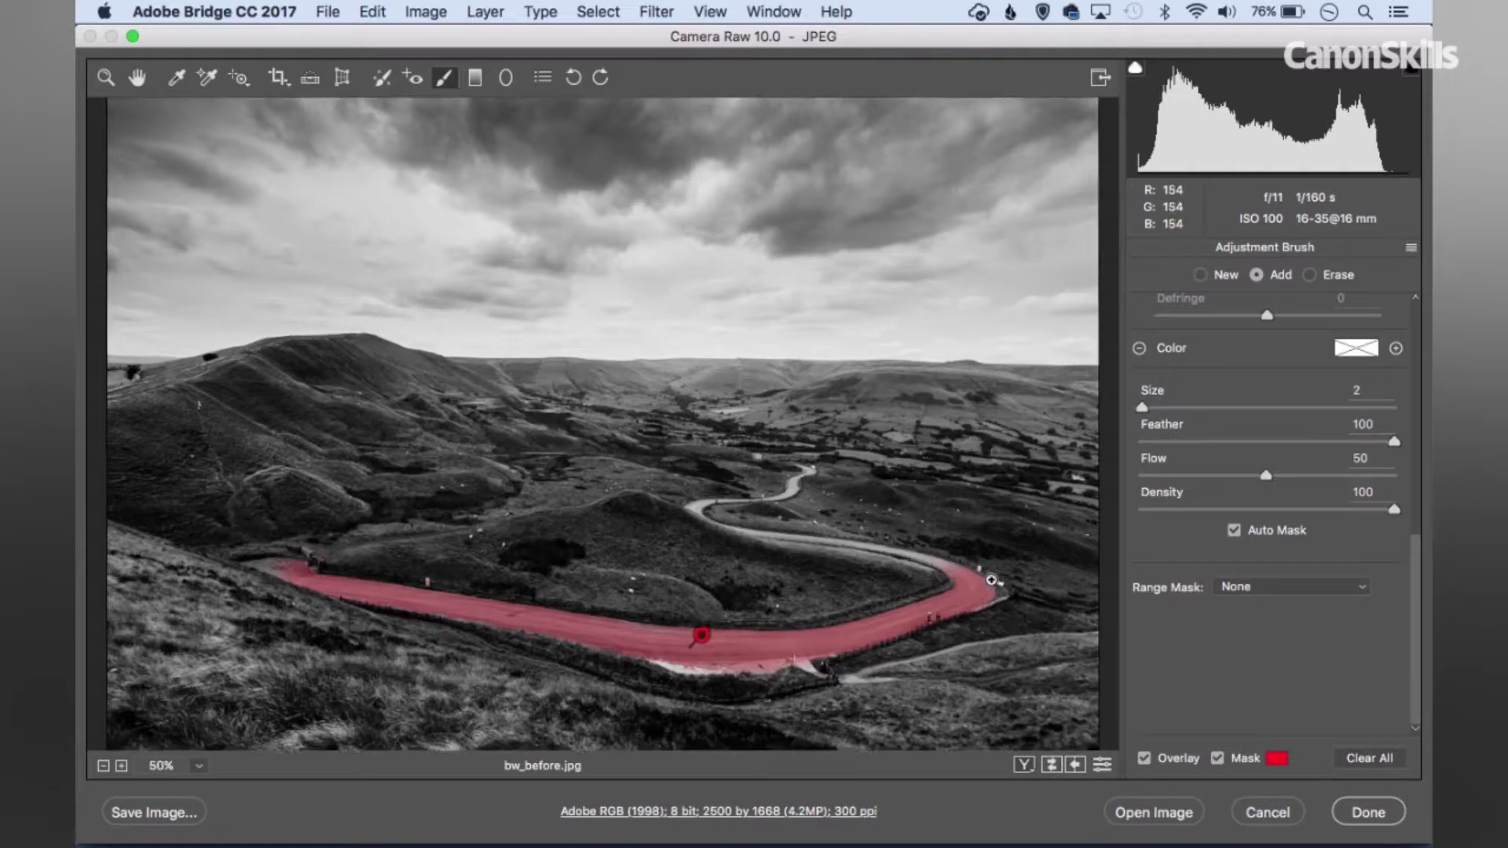
pyautogui.press('super+equal')
pyautogui.press('super+equal')
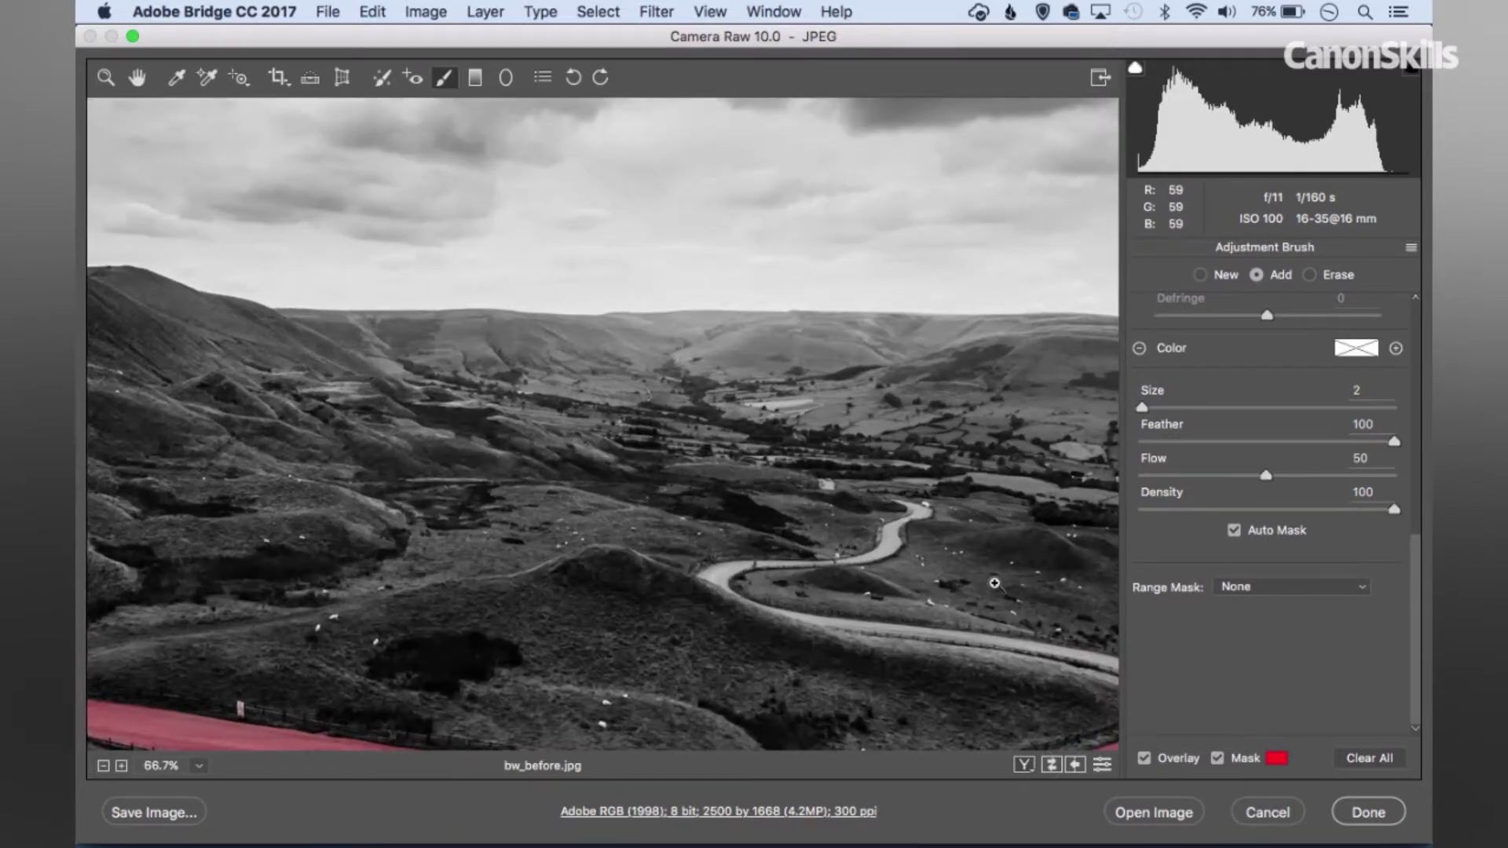
pyautogui.press('super+equal')
pyautogui.moveTo(943, 555); pyautogui.dragTo(452, 329)
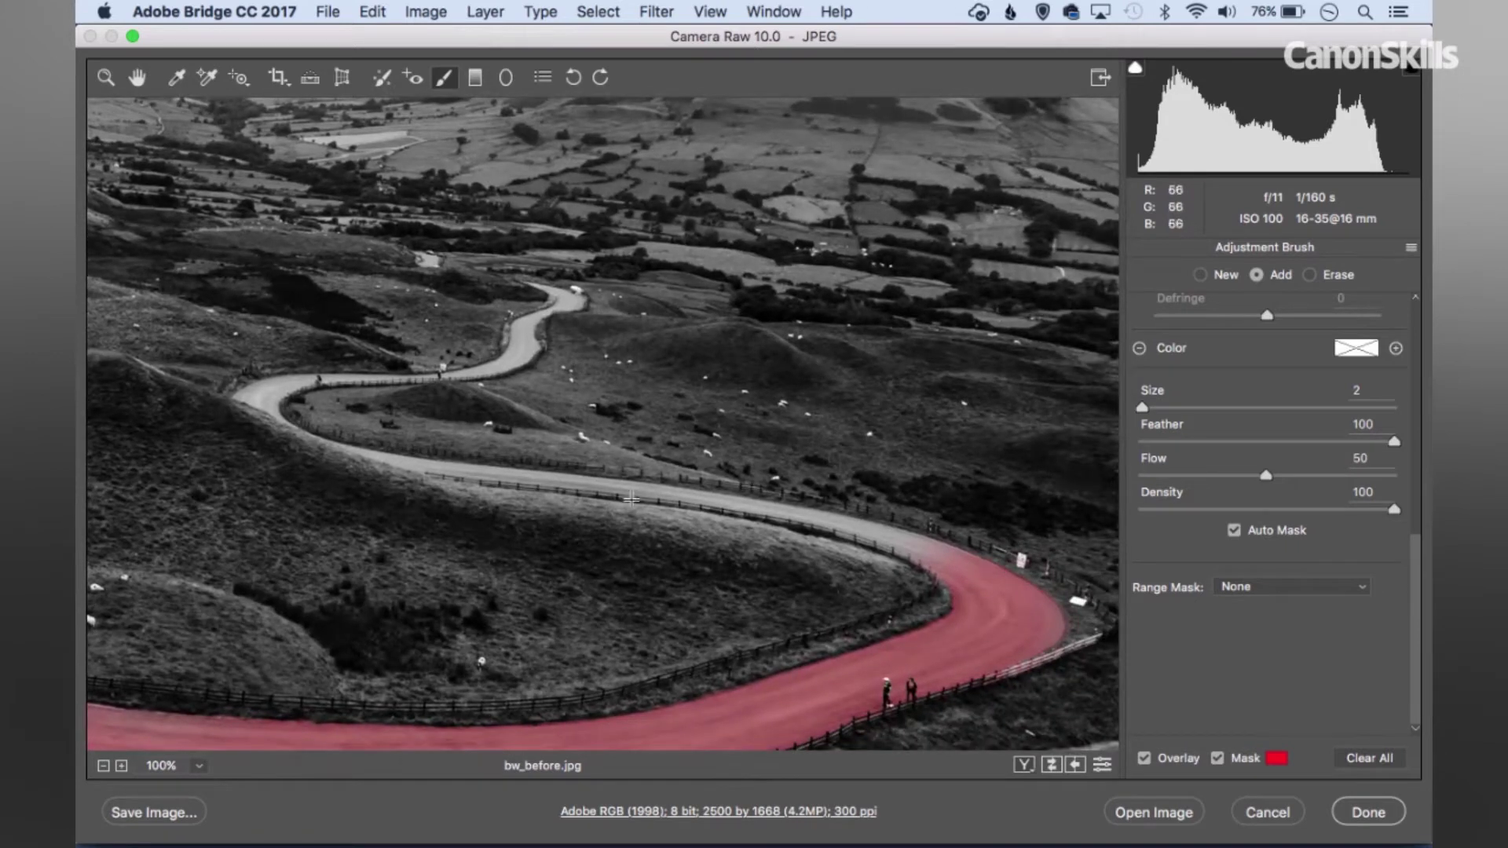
pyautogui.press(']')
pyautogui.moveTo(660, 492)
pyautogui.mouseDown()
pyautogui.moveTo(951, 558)
pyautogui.moveTo(832, 522)
pyautogui.moveTo(377, 456)
pyautogui.moveTo(262, 400)
pyautogui.moveTo(293, 381)
pyautogui.mouseUp()
pyautogui.moveTo(396, 375)
pyautogui.mouseDown()
pyautogui.moveTo(500, 363)
pyautogui.moveTo(569, 294)
pyautogui.moveTo(538, 291)
pyautogui.moveTo(566, 306)
pyautogui.moveTo(521, 330)
pyautogui.mouseUp()
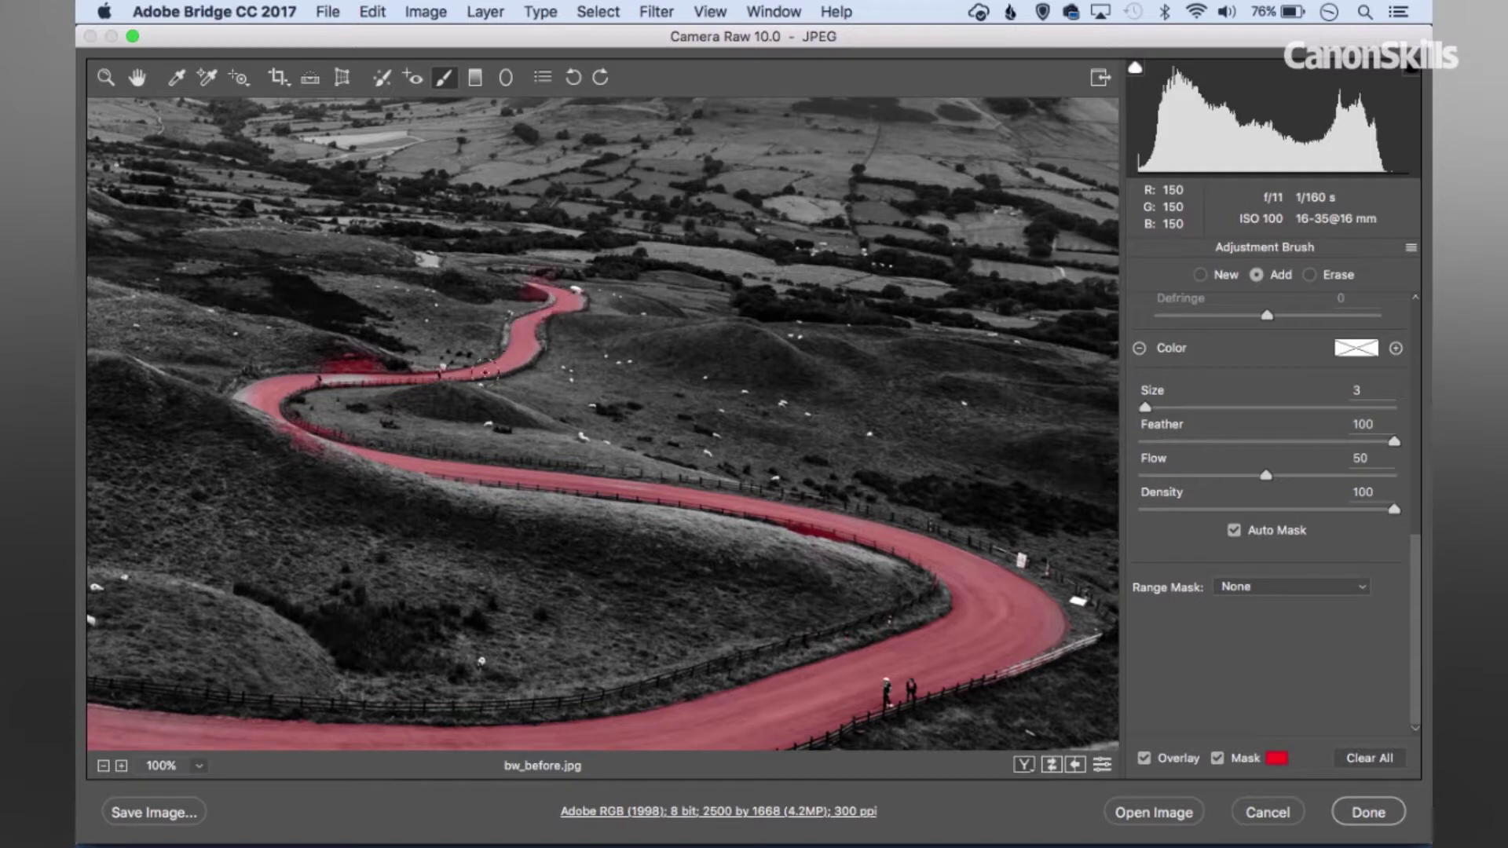
# Step: Erase the brush mask that spills onto the grass beside the road's distant bends and around its near end
pyautogui.moveTo(385, 383); pyautogui.dragTo(250, 394)
pyautogui.press('alt')
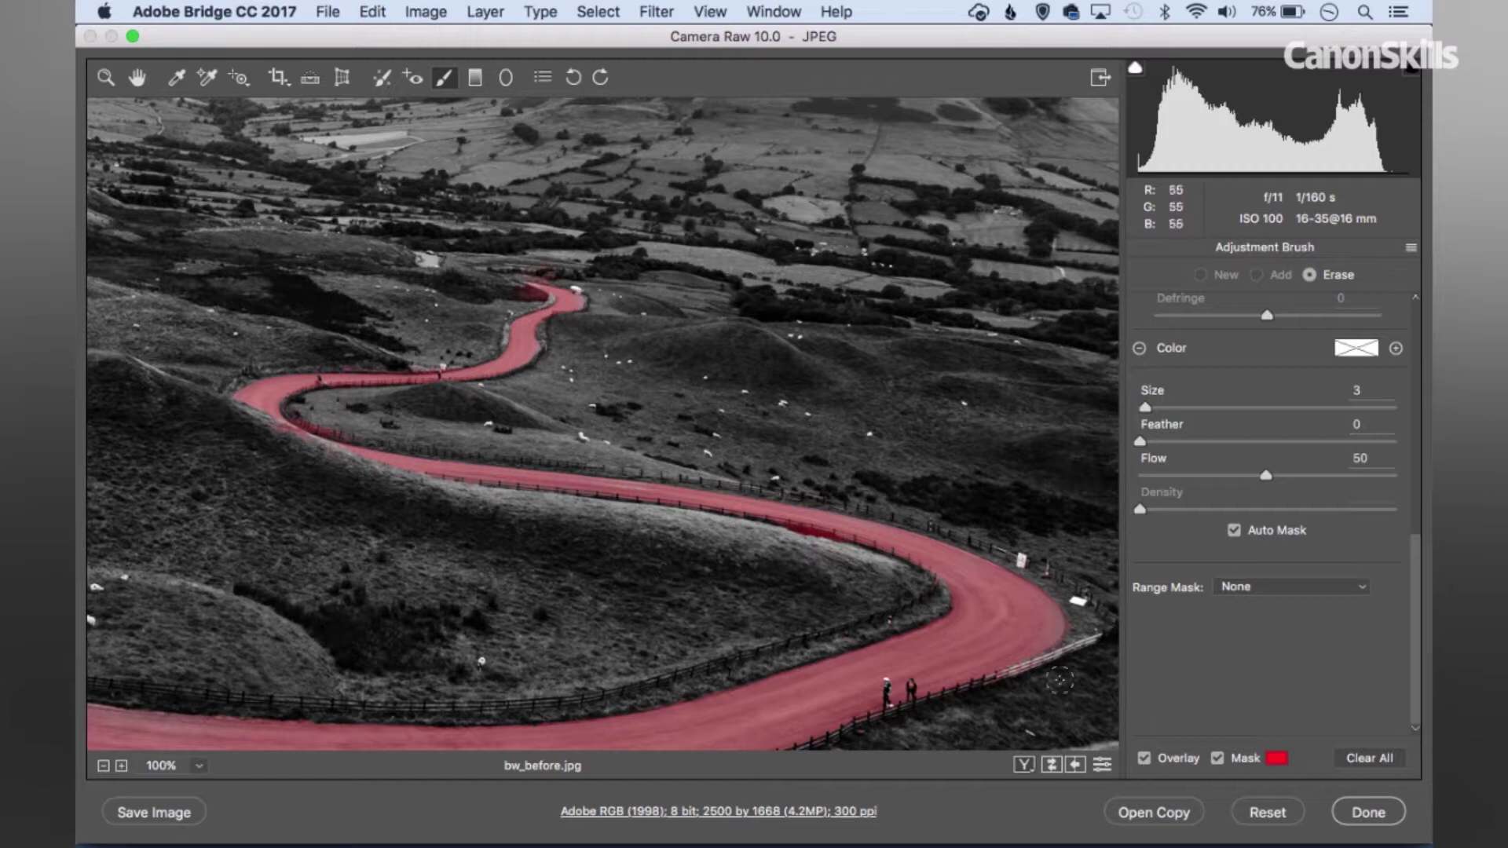
pyautogui.press('super+0')
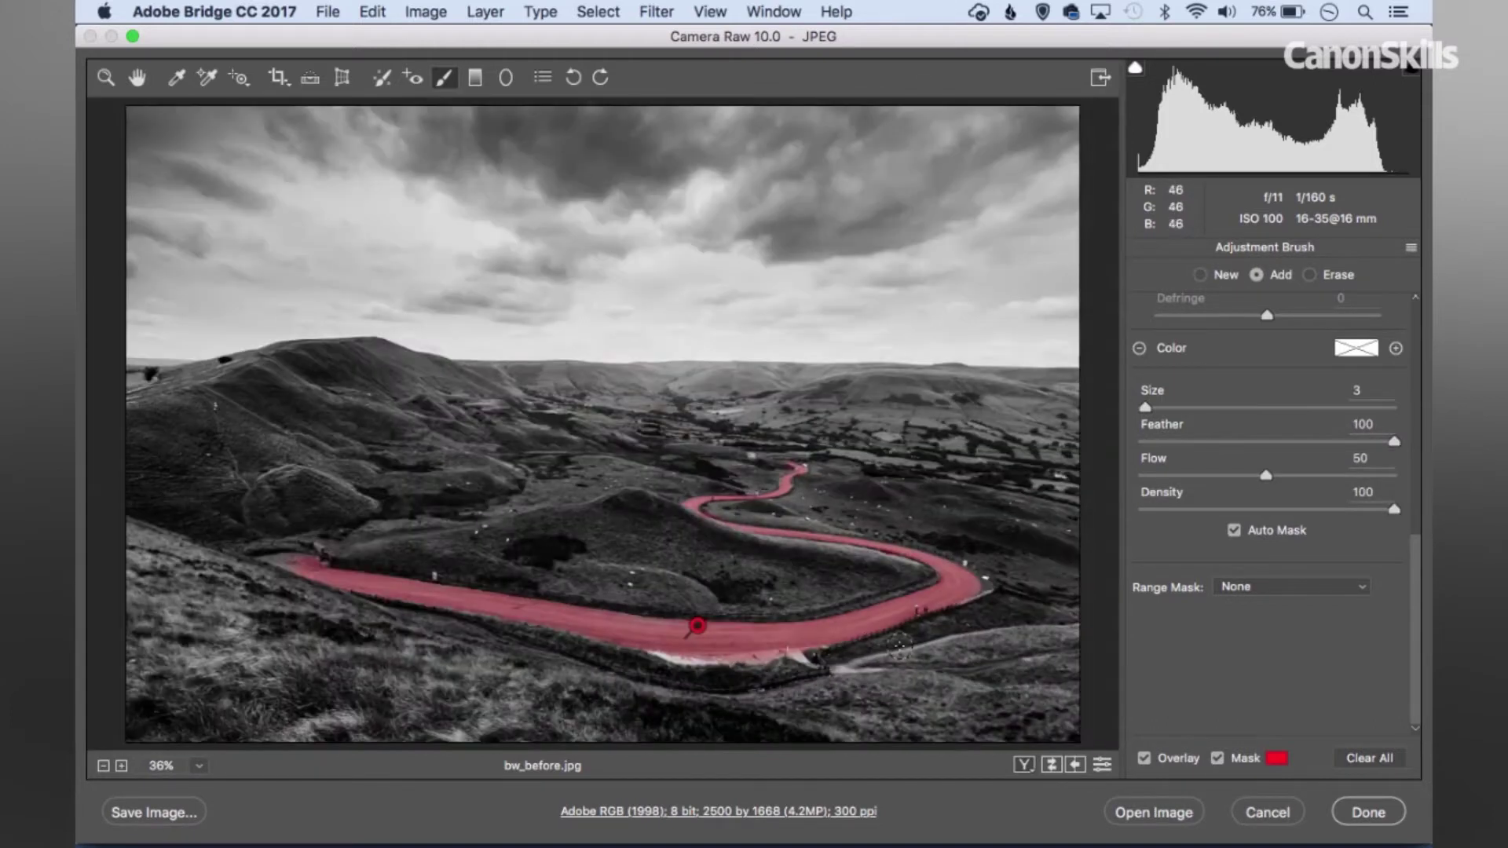
pyautogui.press('alt')
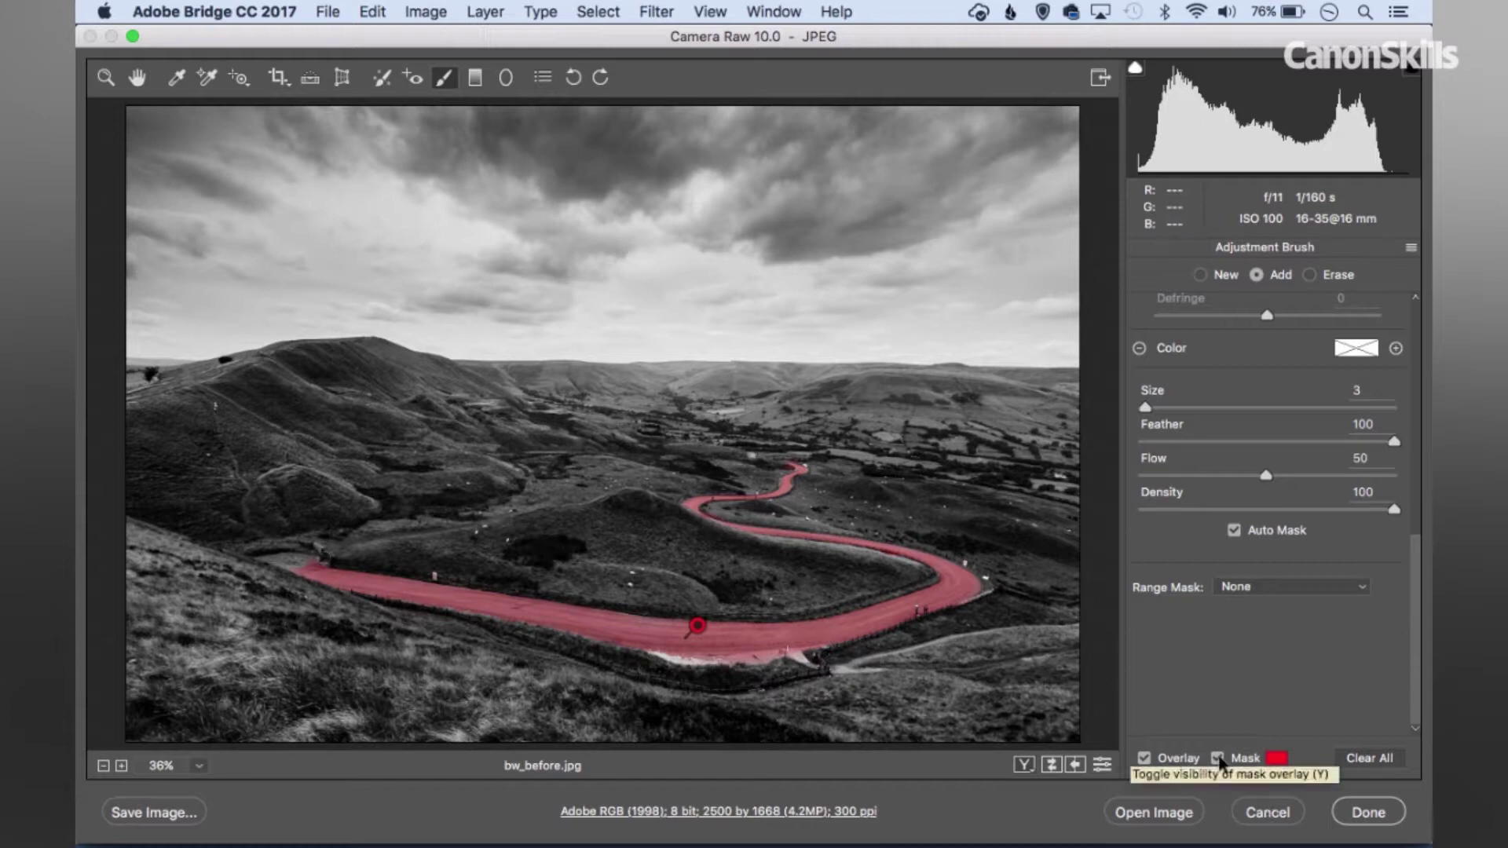
# Step: Hide the mask overlay and set the road brush adjustment's Exposure to +0.65
pyautogui.press('y')
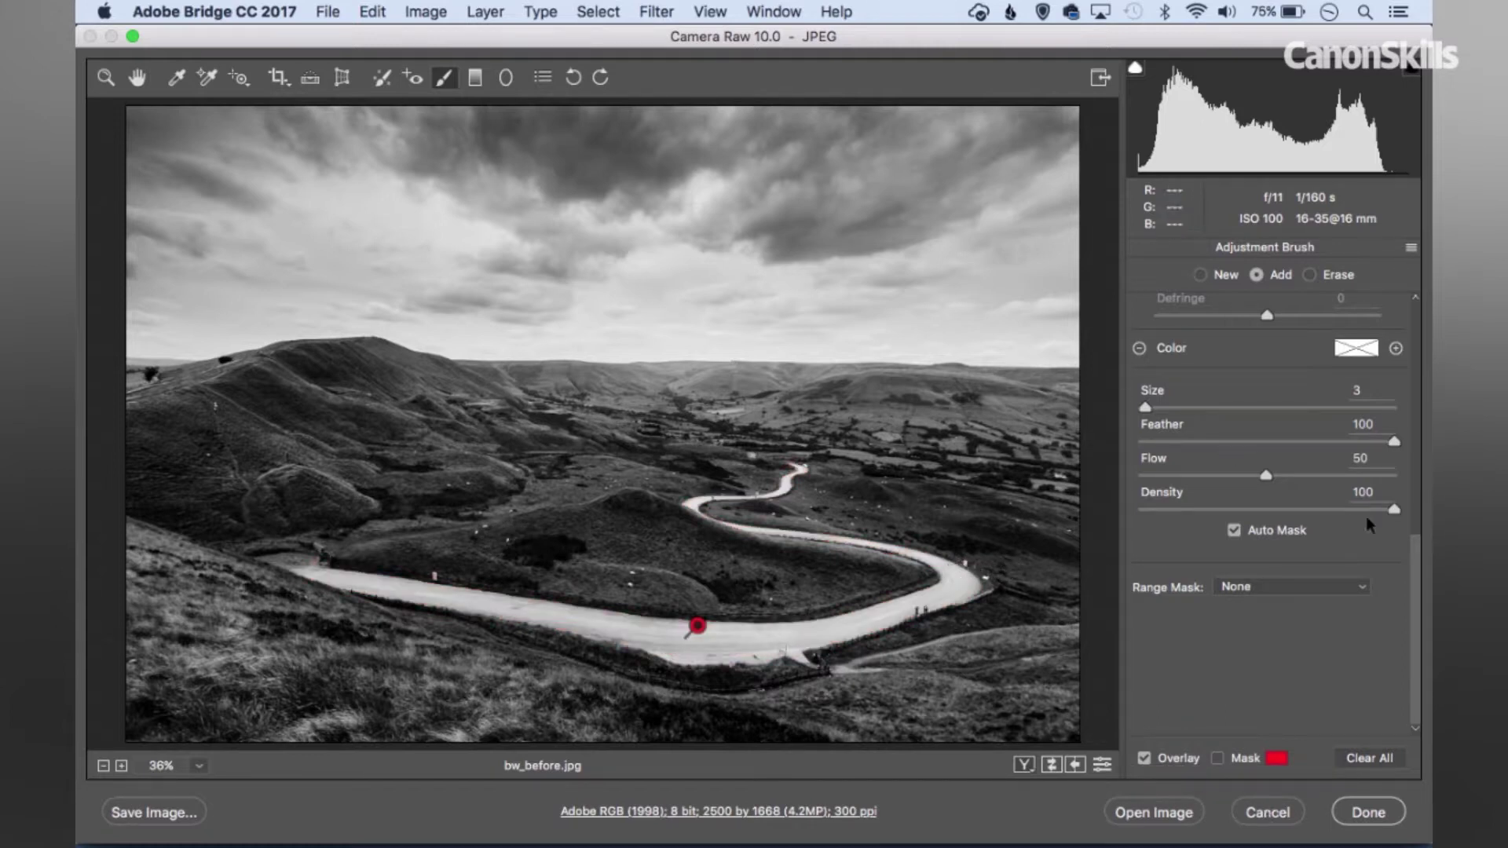
pyautogui.moveTo(1414, 558); pyautogui.dragTo(1395, 348)
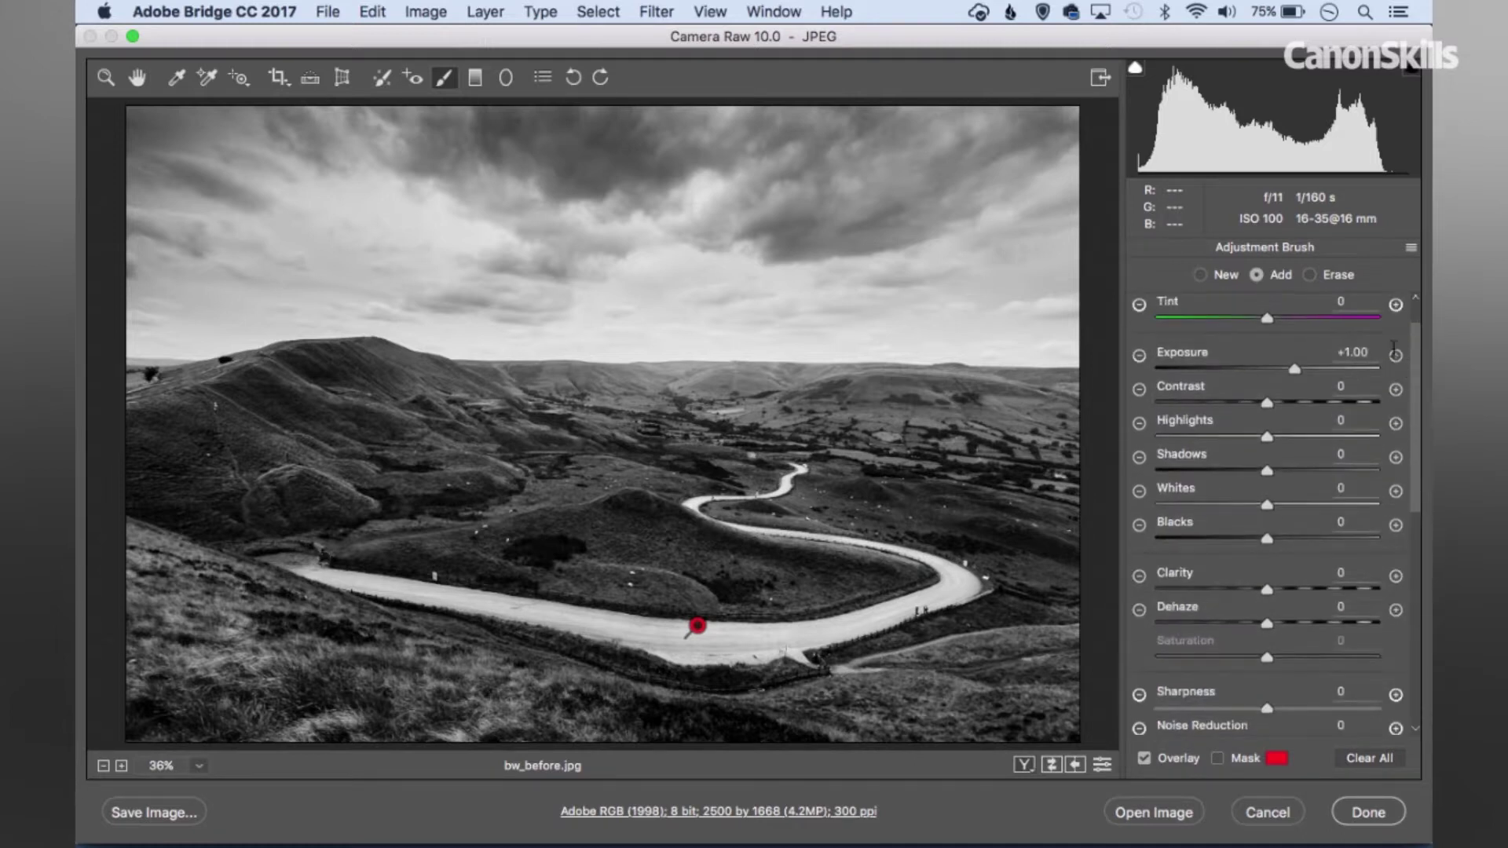
pyautogui.moveTo(1295, 371)
pyautogui.mouseDown()
pyautogui.moveTo(1324, 369)
pyautogui.moveTo(1284, 376)
pyautogui.mouseUp()
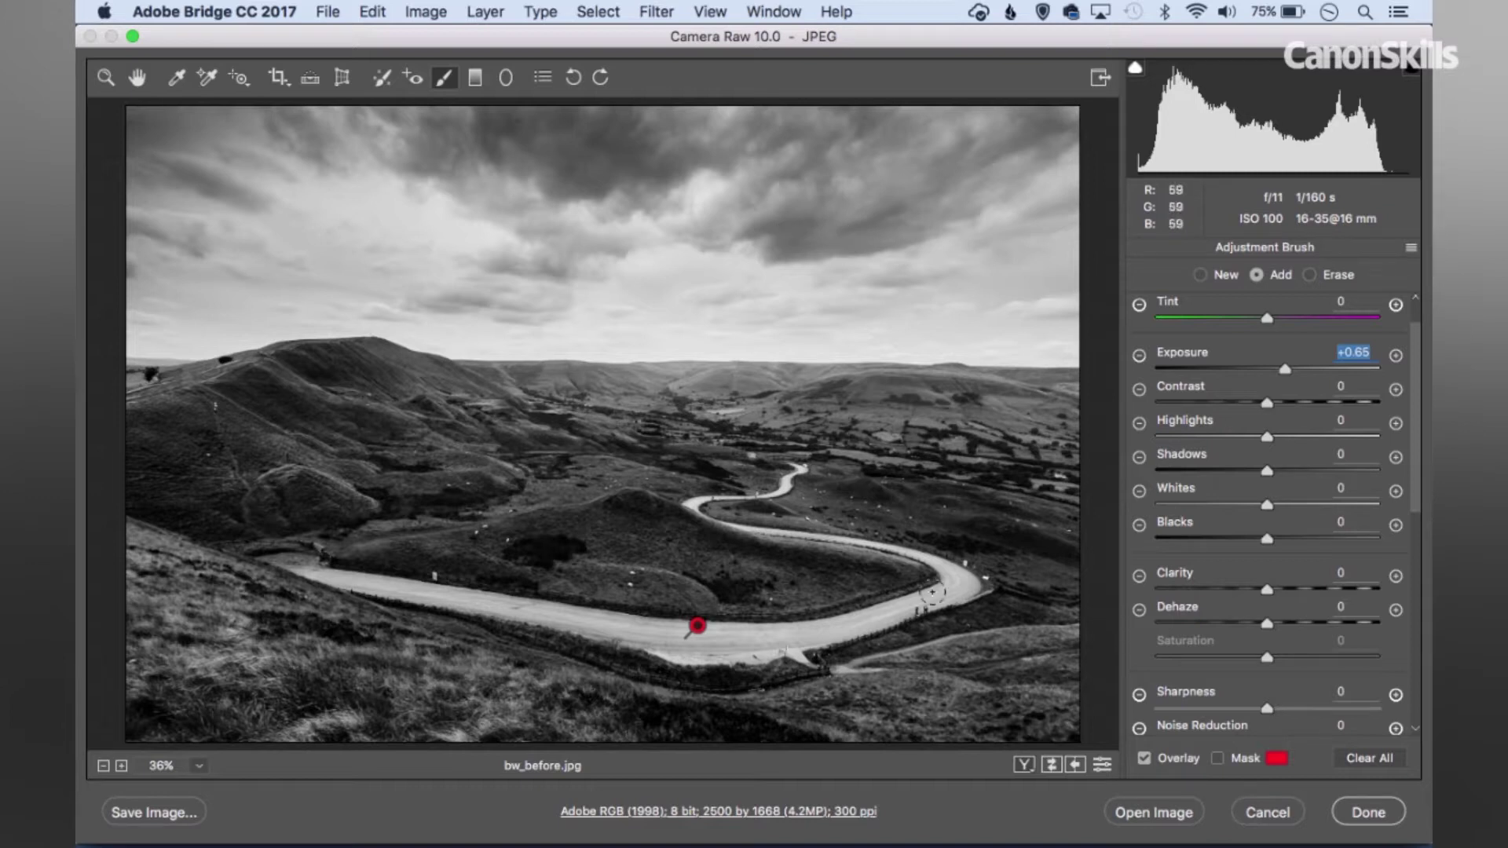
# Step: Open the edited image in Photoshop and show the Layers panel, moved over the sky and made more compact
pyautogui.click(1138, 812)
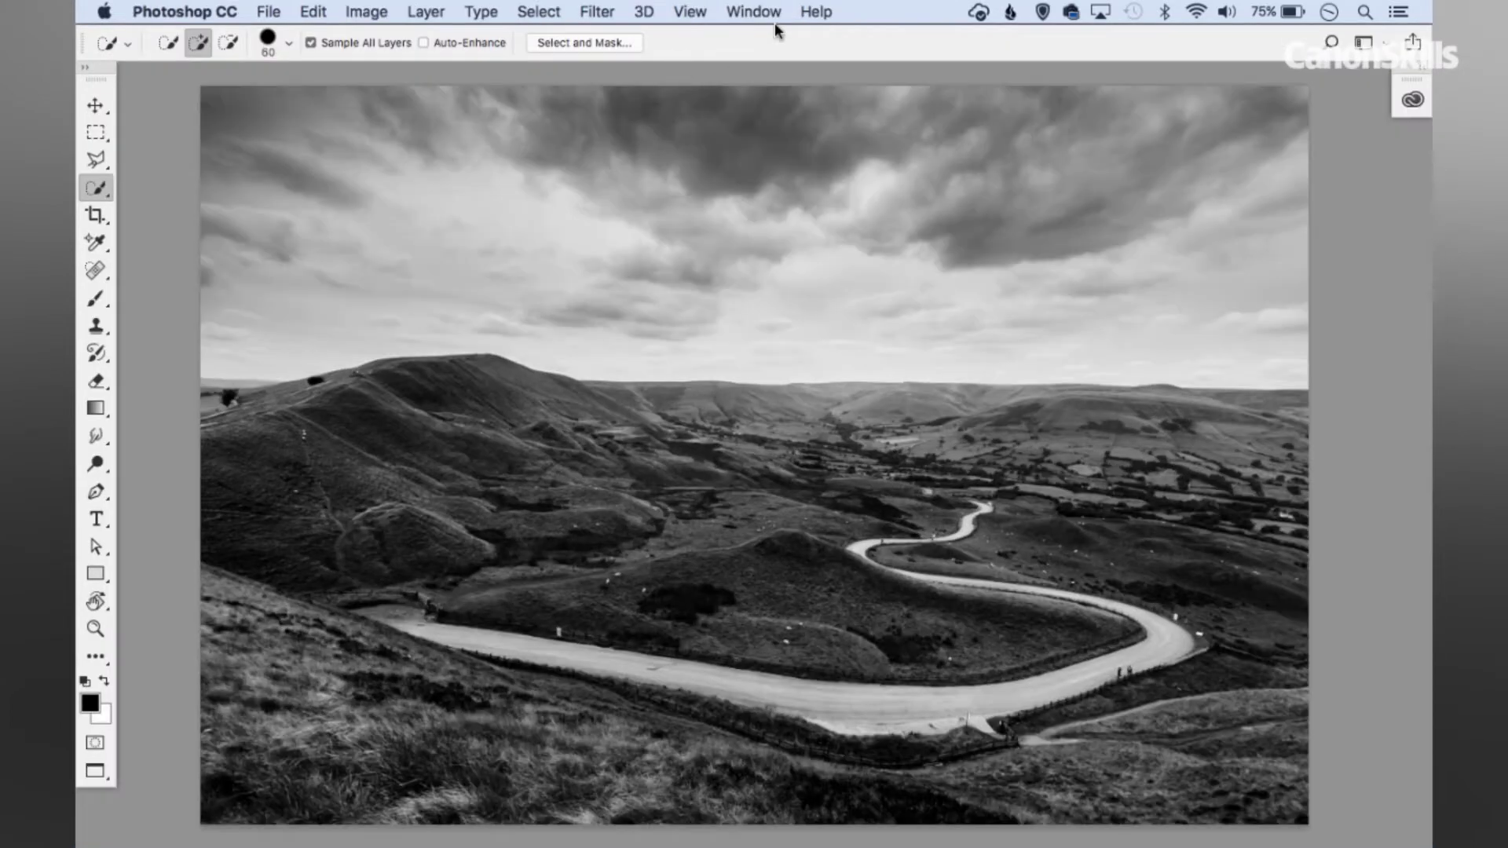
pyautogui.click(752, 12)
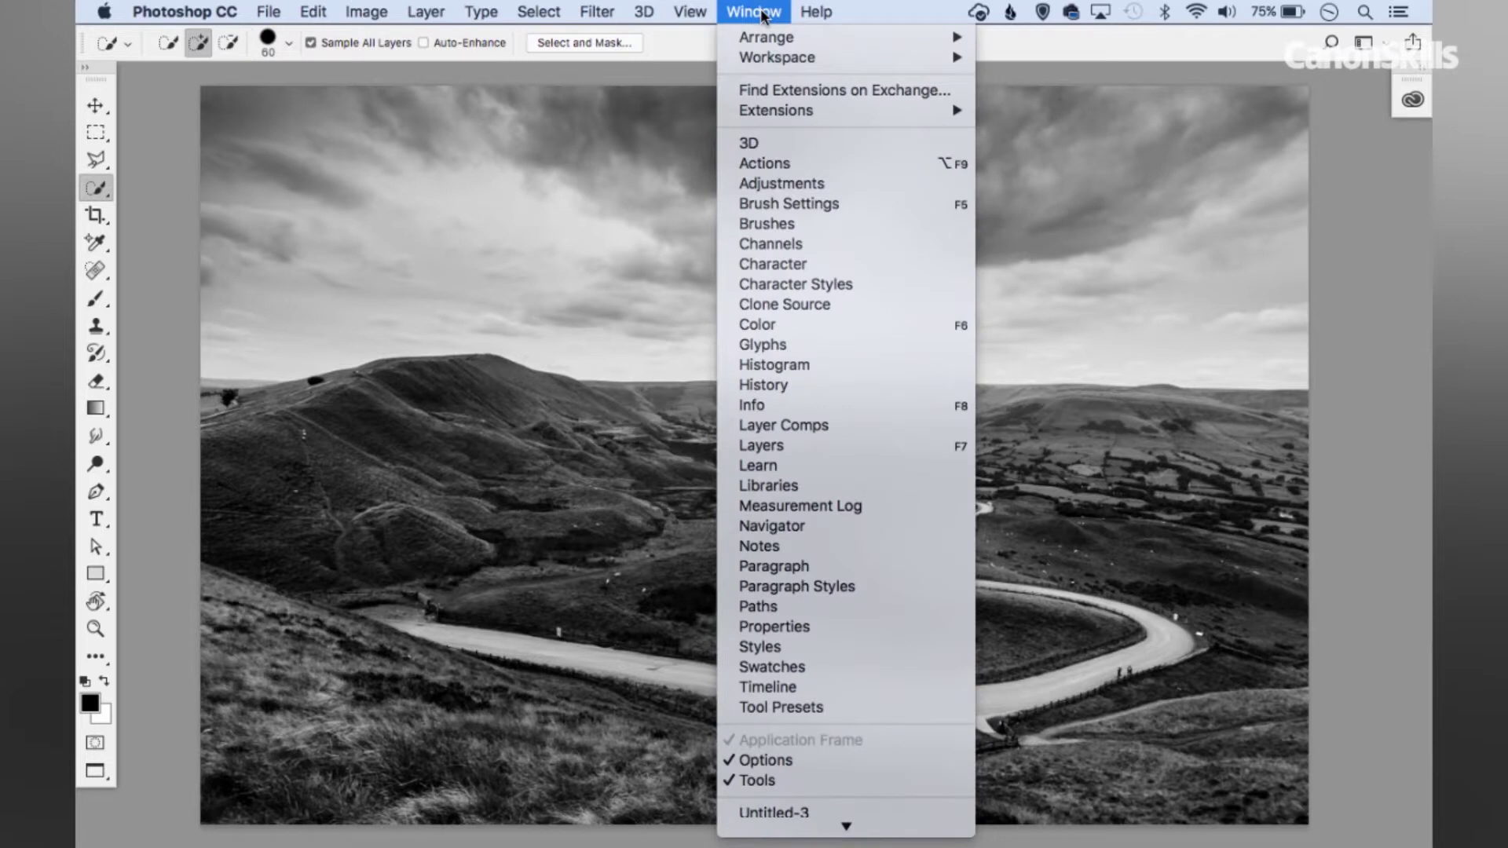
pyautogui.click(803, 445)
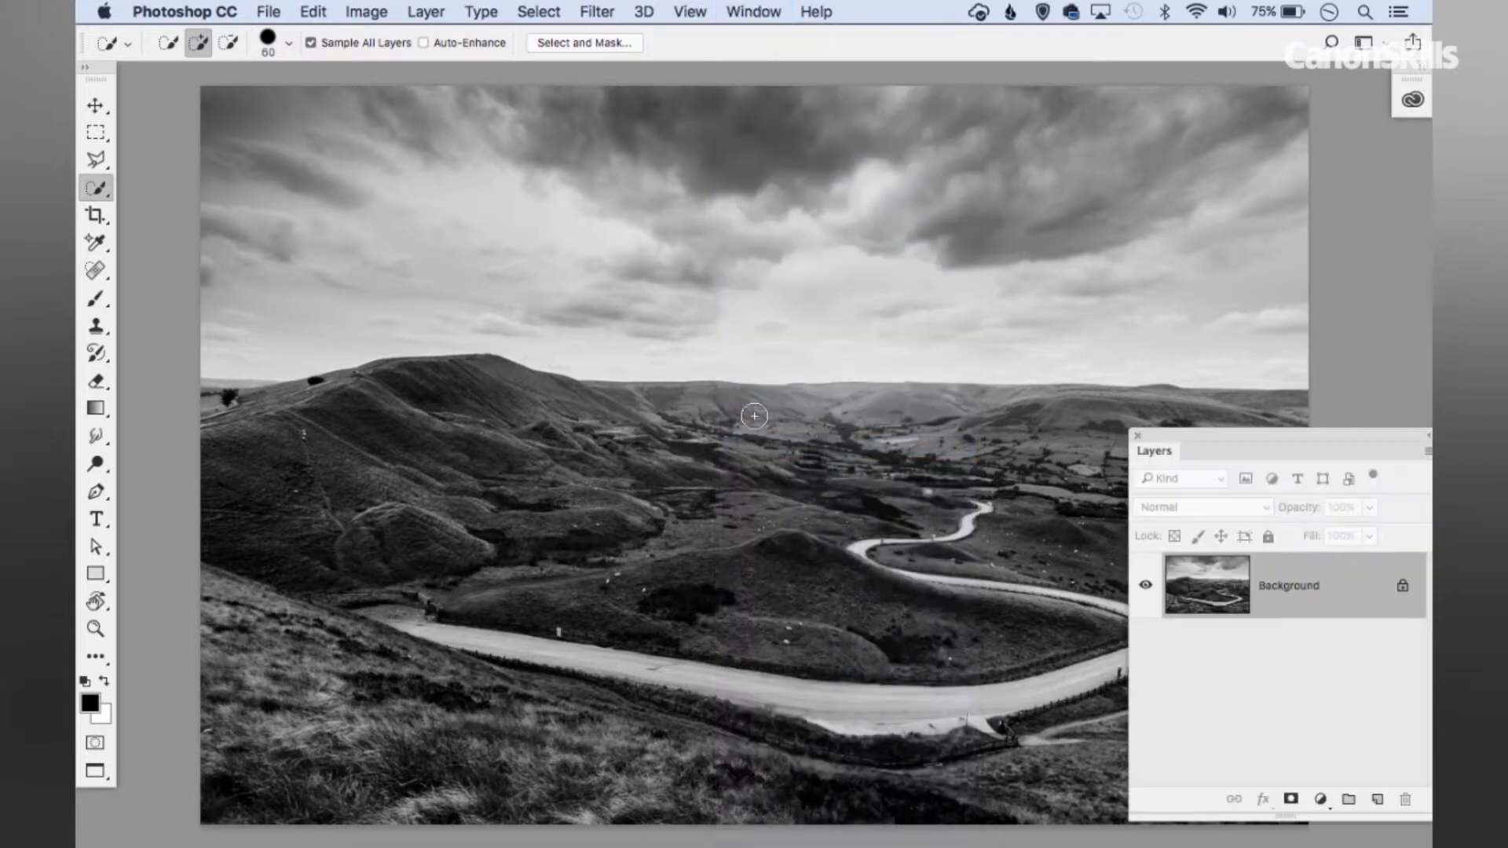
pyautogui.moveTo(1087, 250); pyautogui.dragTo(1088, 96)
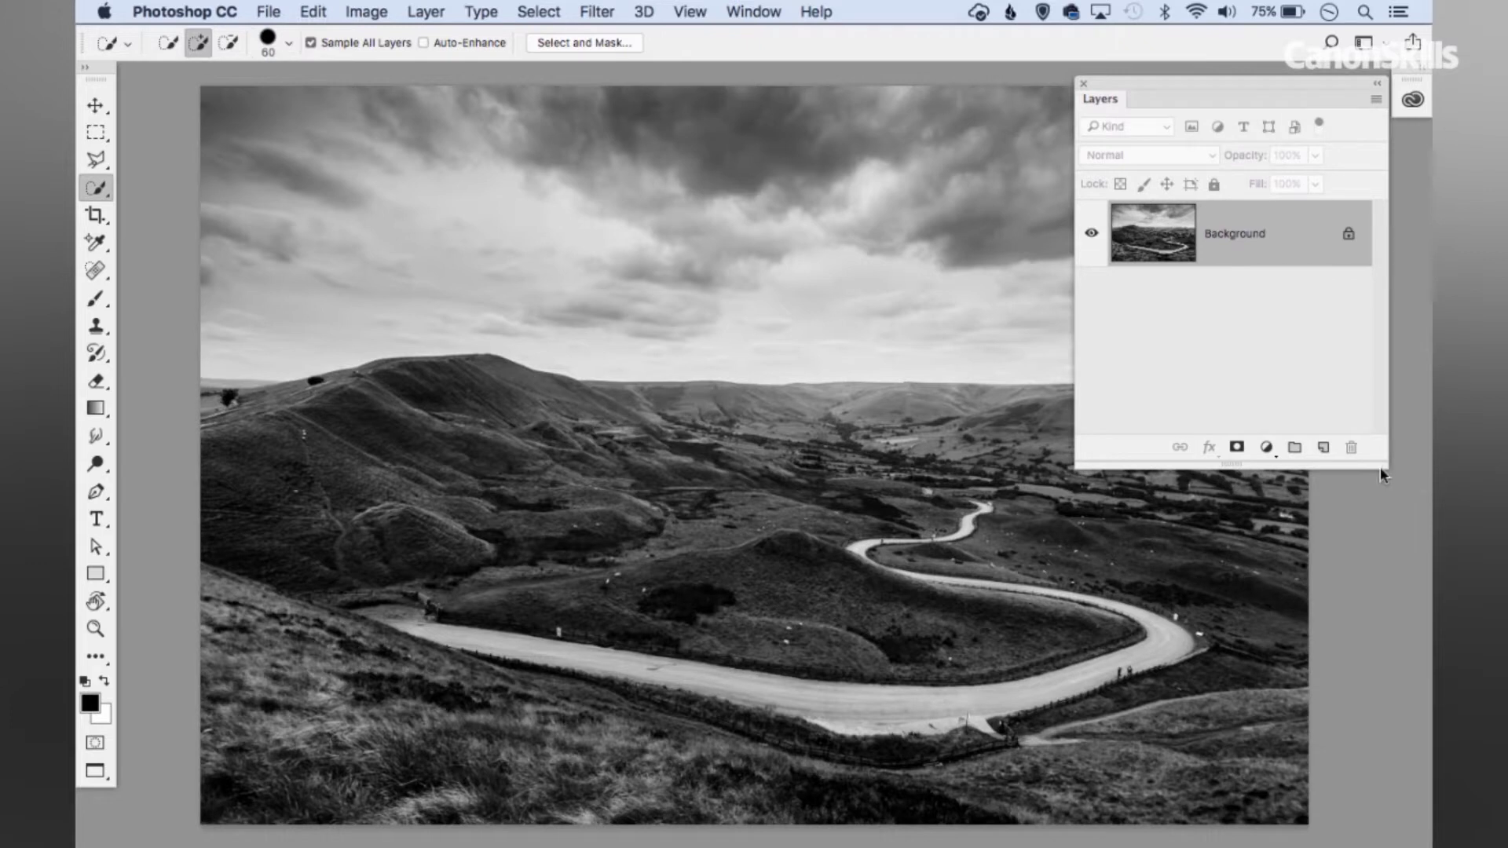
pyautogui.moveTo(1380, 467); pyautogui.dragTo(1362, 324)
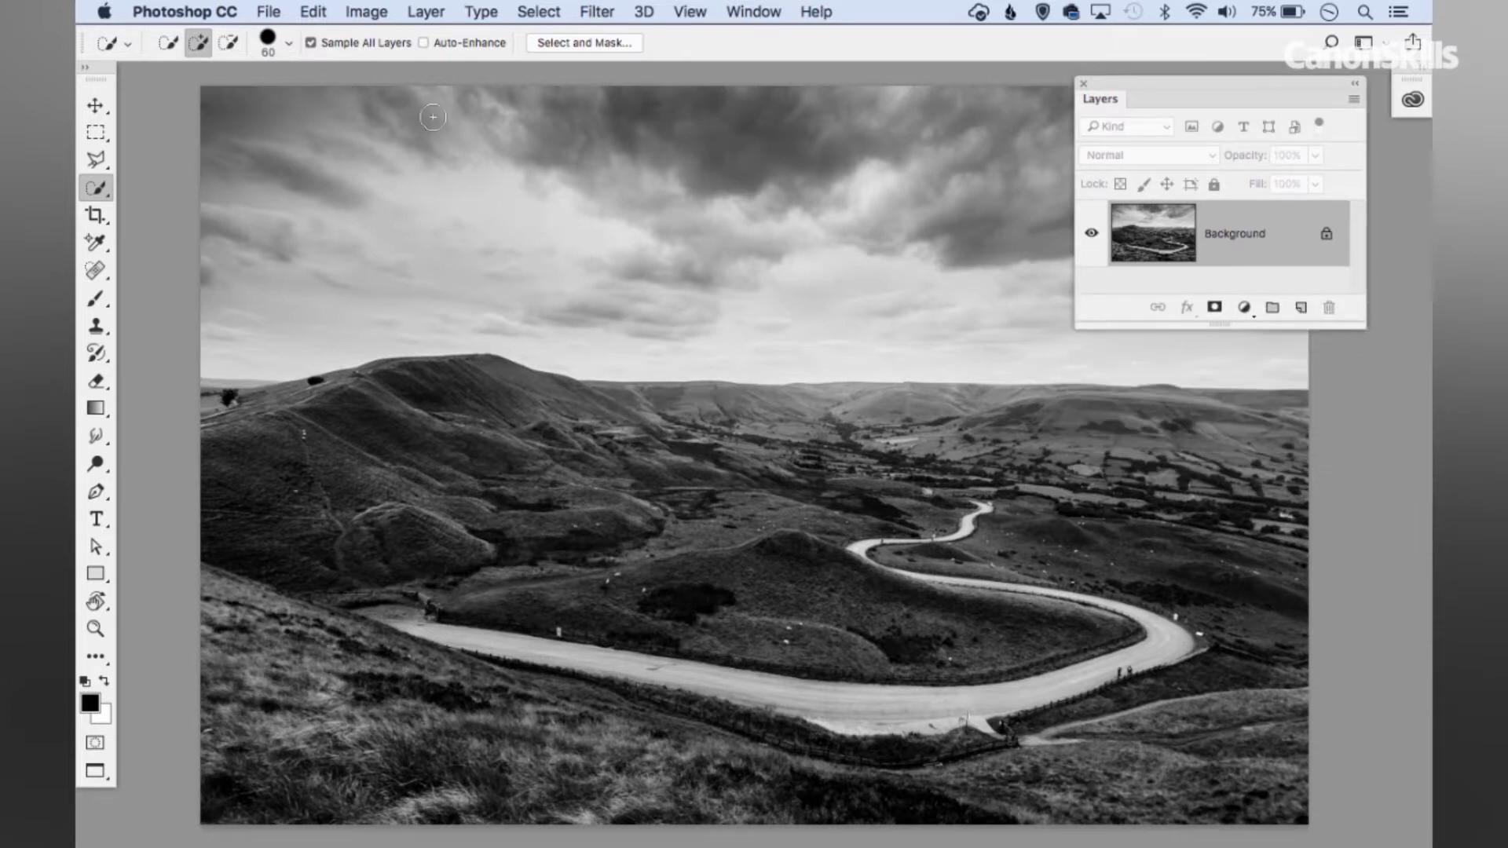
# Step: Select the whole sky down to the hill skyline with the Quick Selection tool, checking the edge around the trees
pyautogui.rightClick(92, 193)
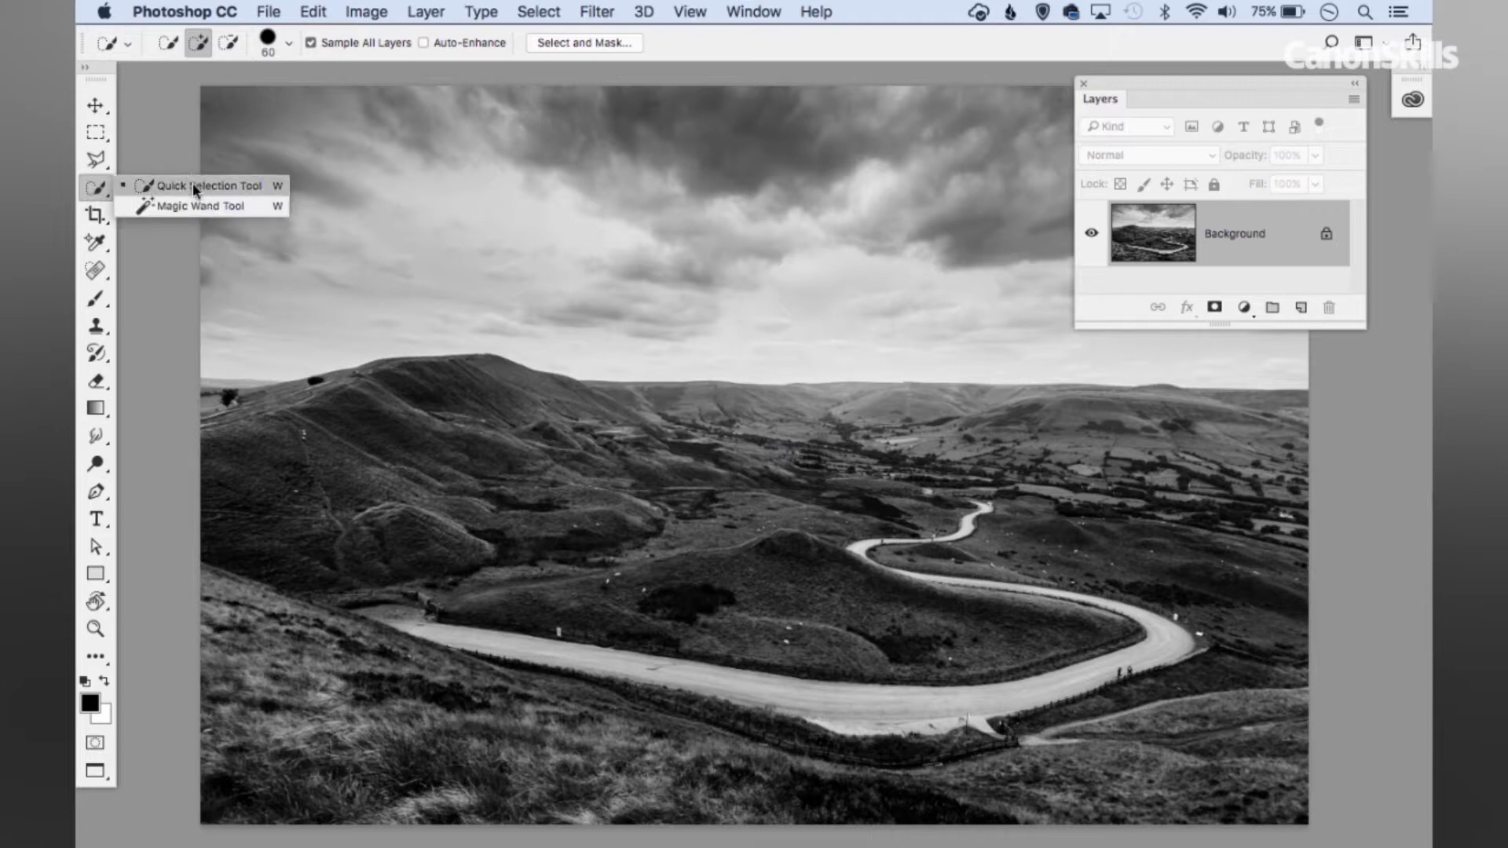
pyautogui.click(221, 191)
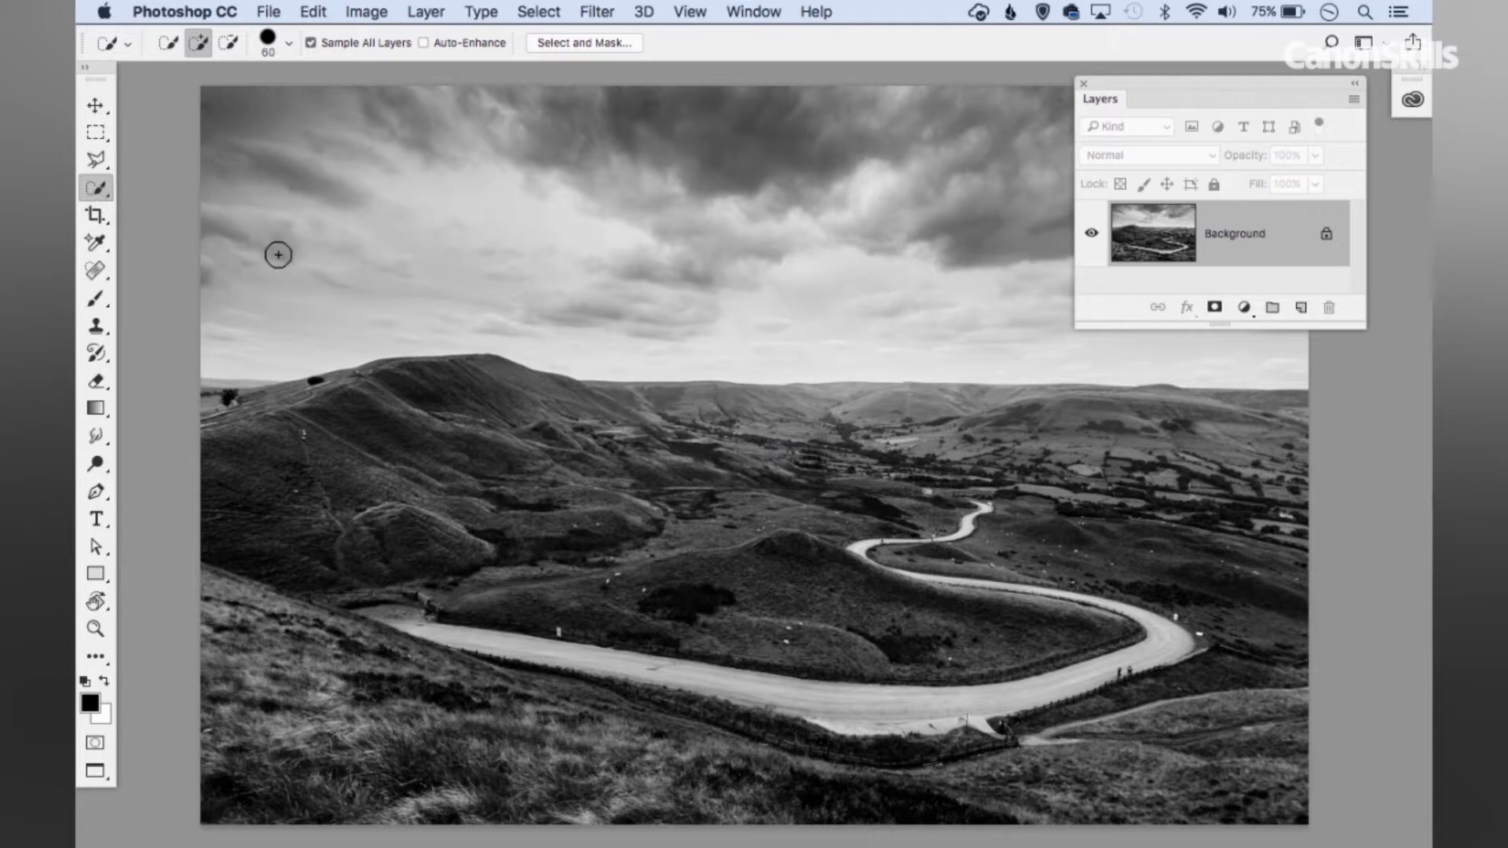
pyautogui.moveTo(333, 266)
pyautogui.mouseDown()
pyautogui.moveTo(623, 245)
pyautogui.moveTo(847, 268)
pyautogui.mouseUp()
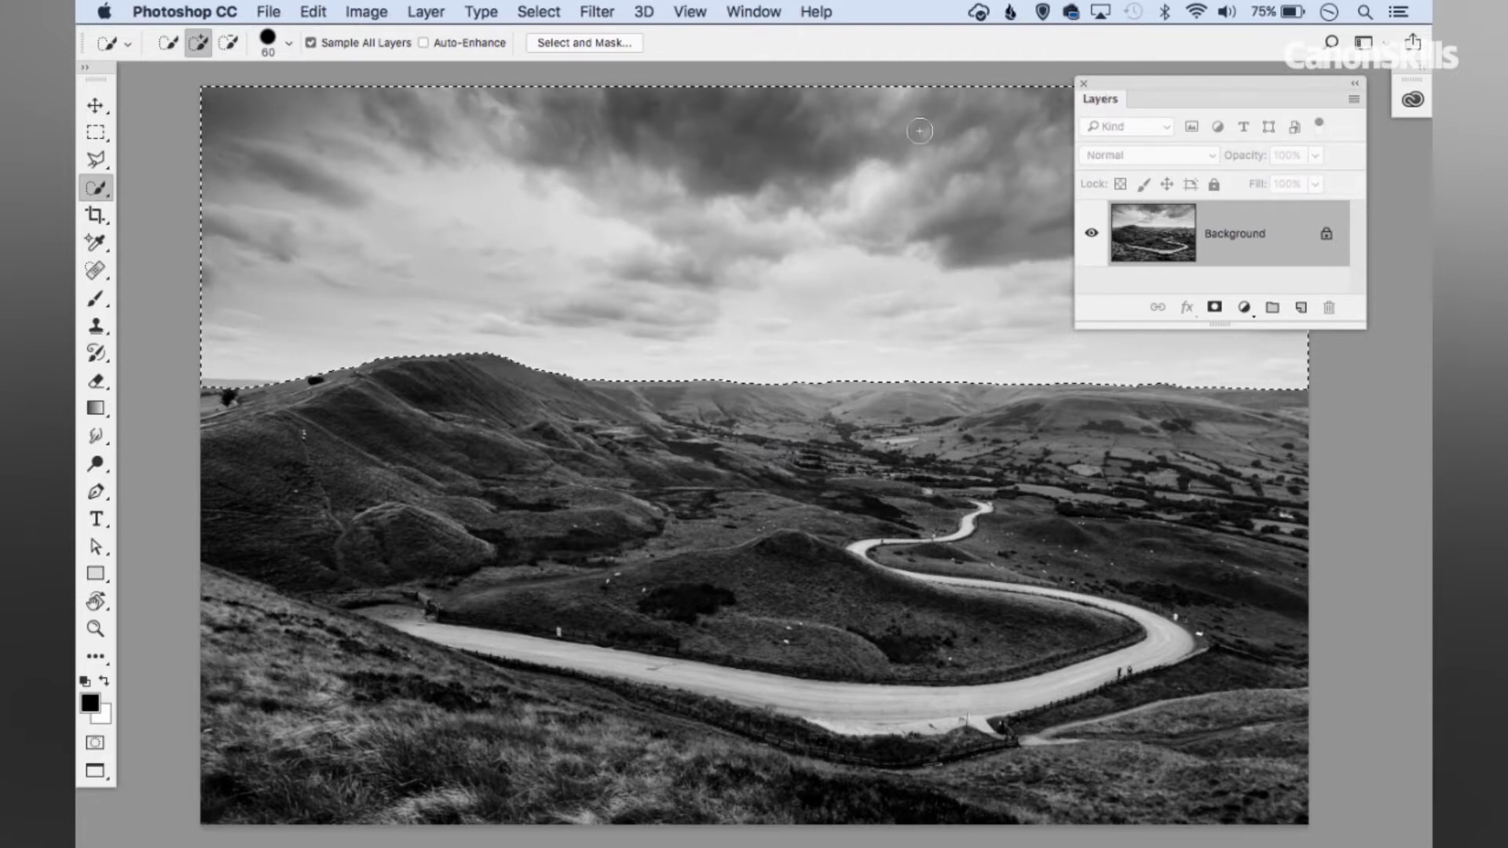
pyautogui.moveTo(1096, 102); pyautogui.dragTo(1068, 524)
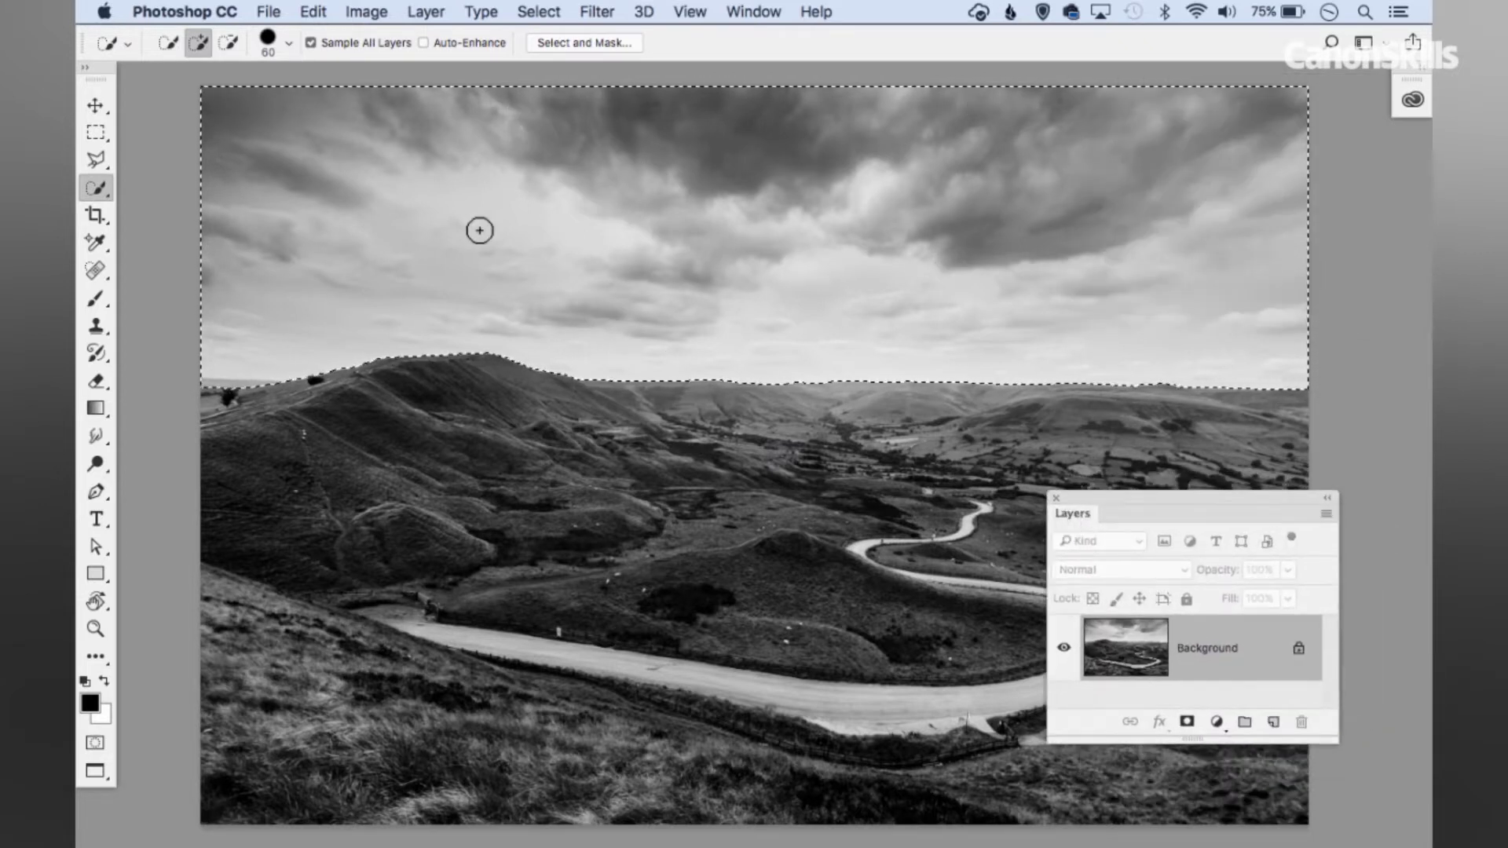
pyautogui.moveTo(234, 383); pyautogui.dragTo(393, 381)
pyautogui.moveTo(206, 410)
pyautogui.mouseDown()
pyautogui.moveTo(351, 394)
pyautogui.moveTo(314, 418)
pyautogui.moveTo(505, 414)
pyautogui.moveTo(515, 427)
pyautogui.mouseUp()
pyautogui.press('super+0')
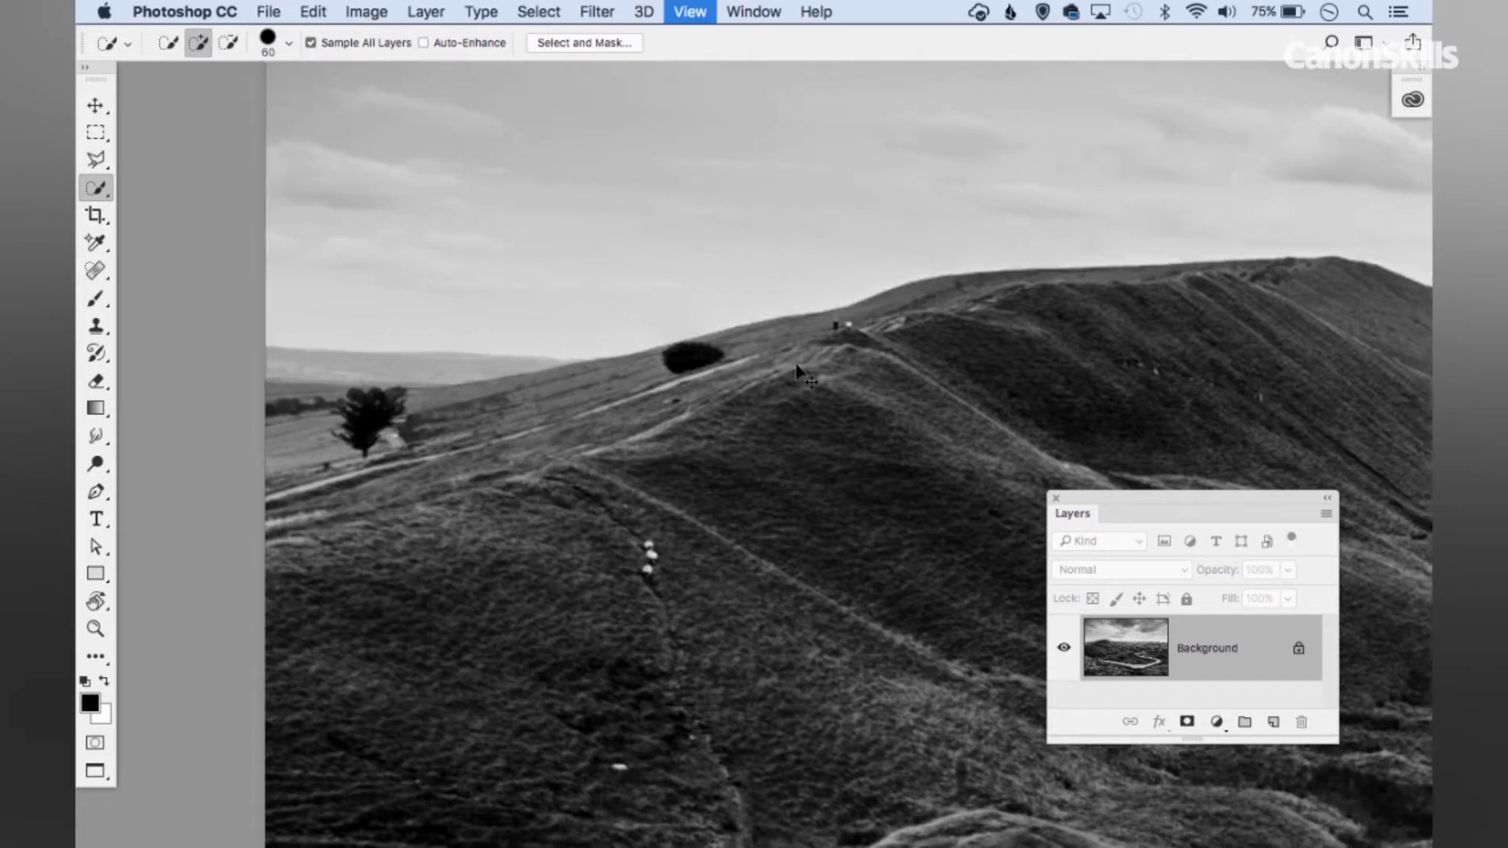
# Step: Refine the sky selection in Select and Mask with a 3 px edge-detection Radius and refine-edge brushing along the hilltop
pyautogui.click(582, 43)
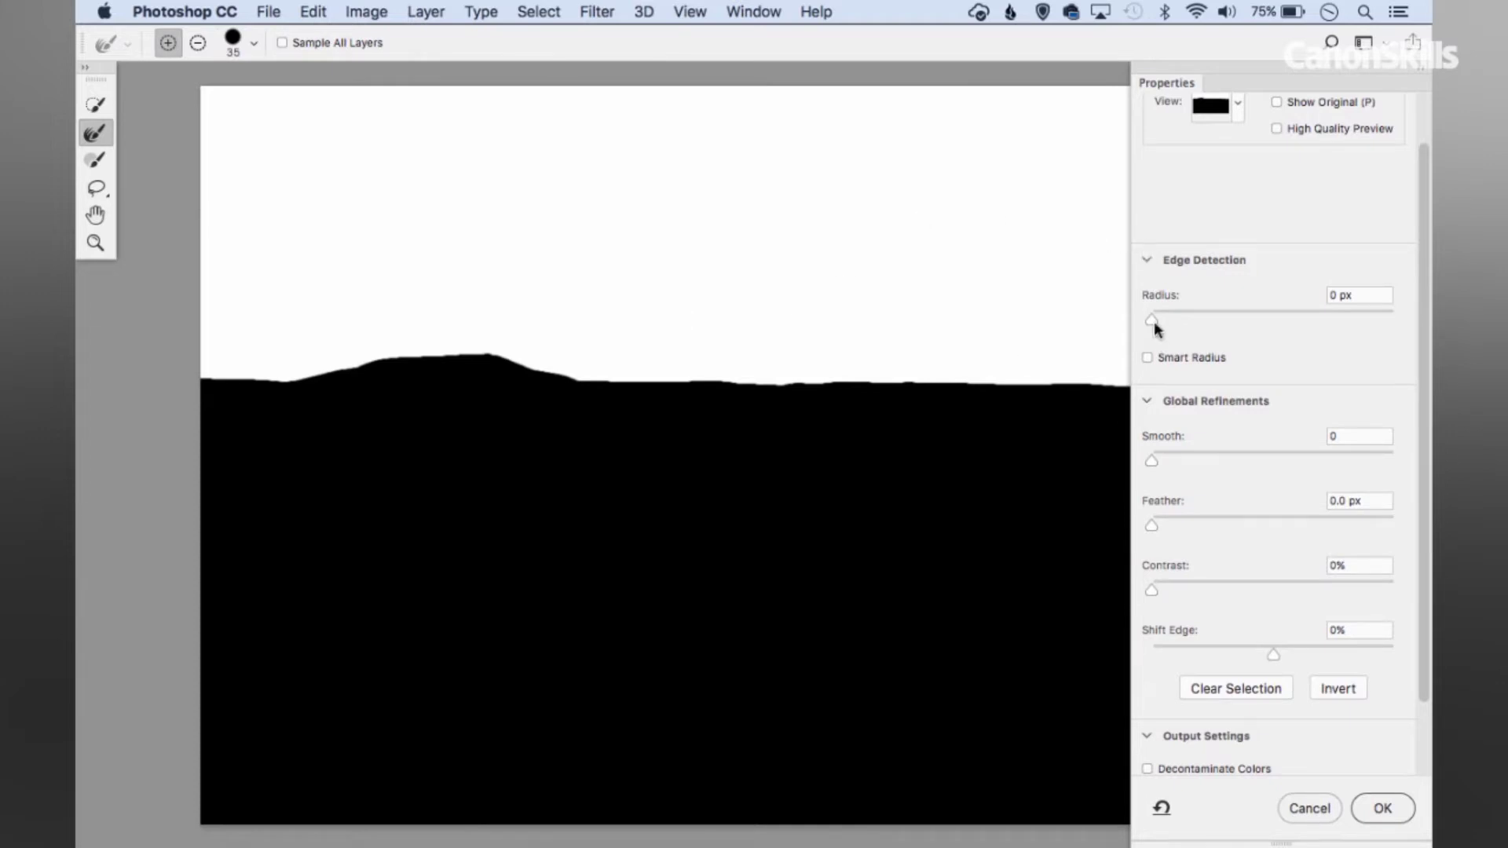
pyautogui.moveTo(1153, 319); pyautogui.dragTo(1190, 312)
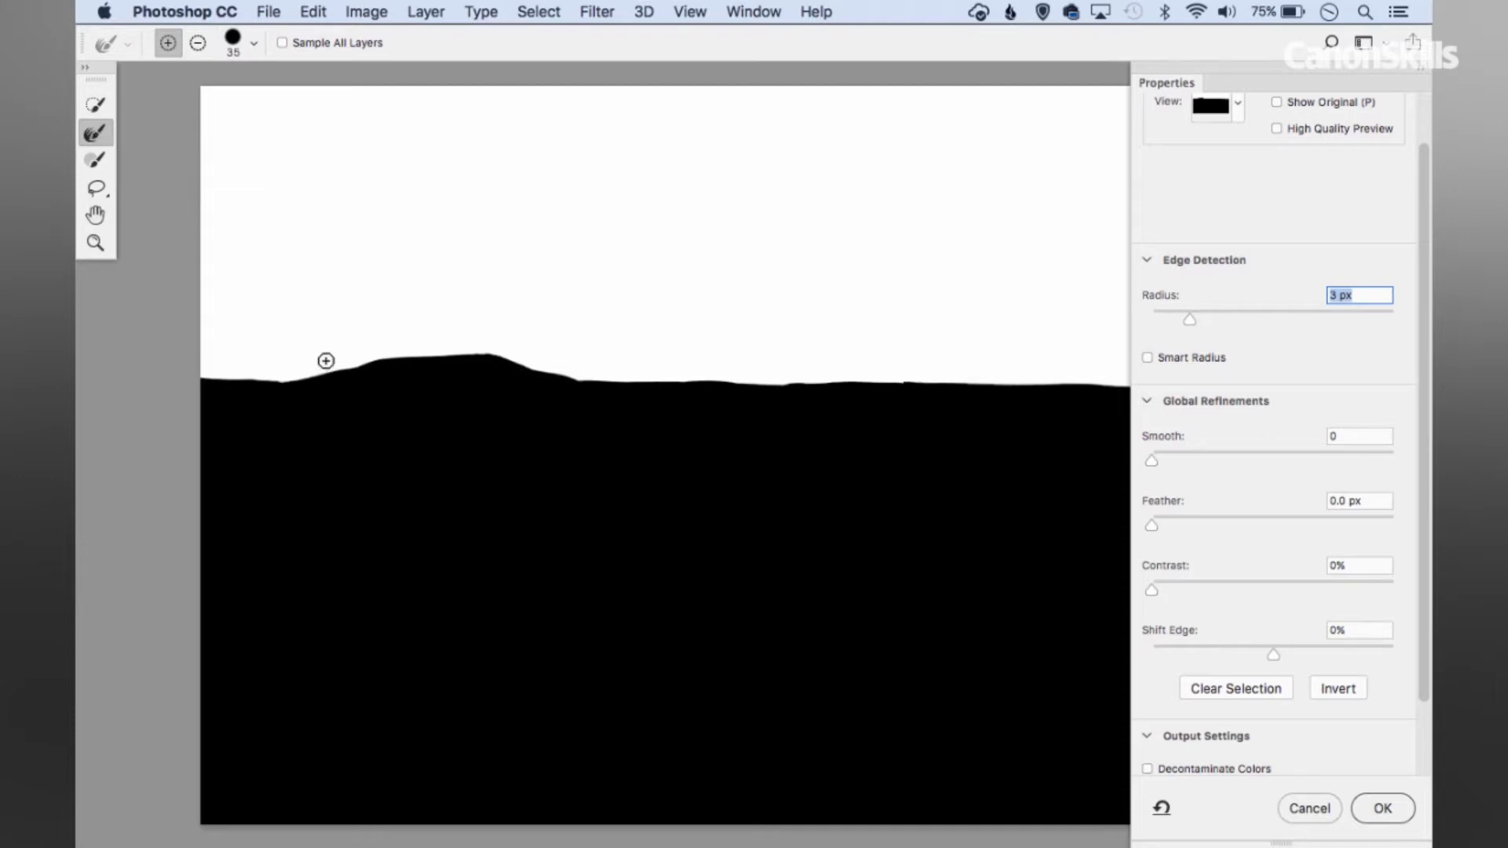
pyautogui.moveTo(376, 359); pyautogui.dragTo(509, 358)
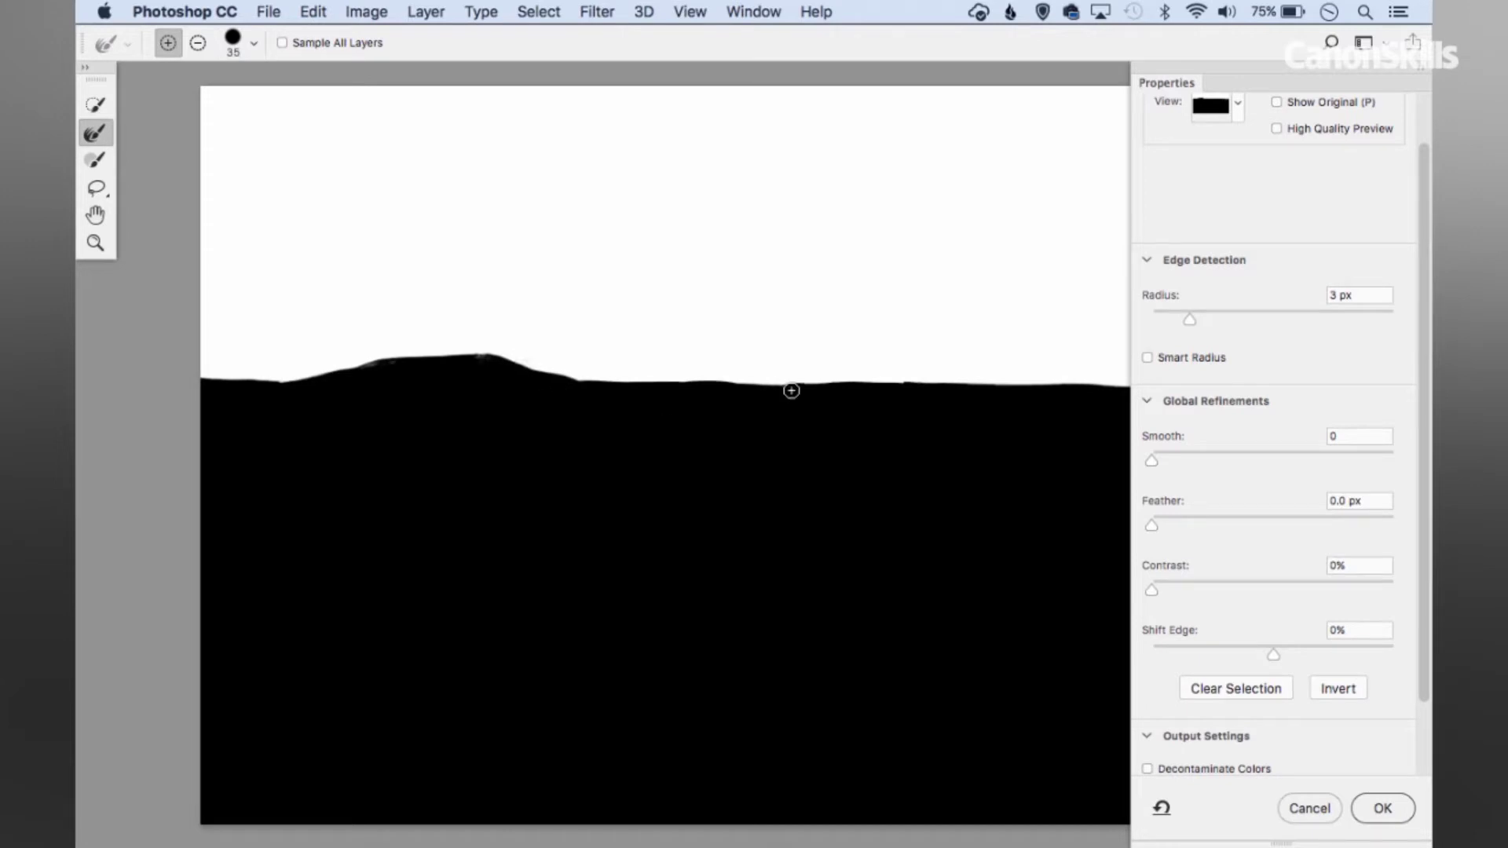
pyautogui.moveTo(926, 293); pyautogui.dragTo(589, 293)
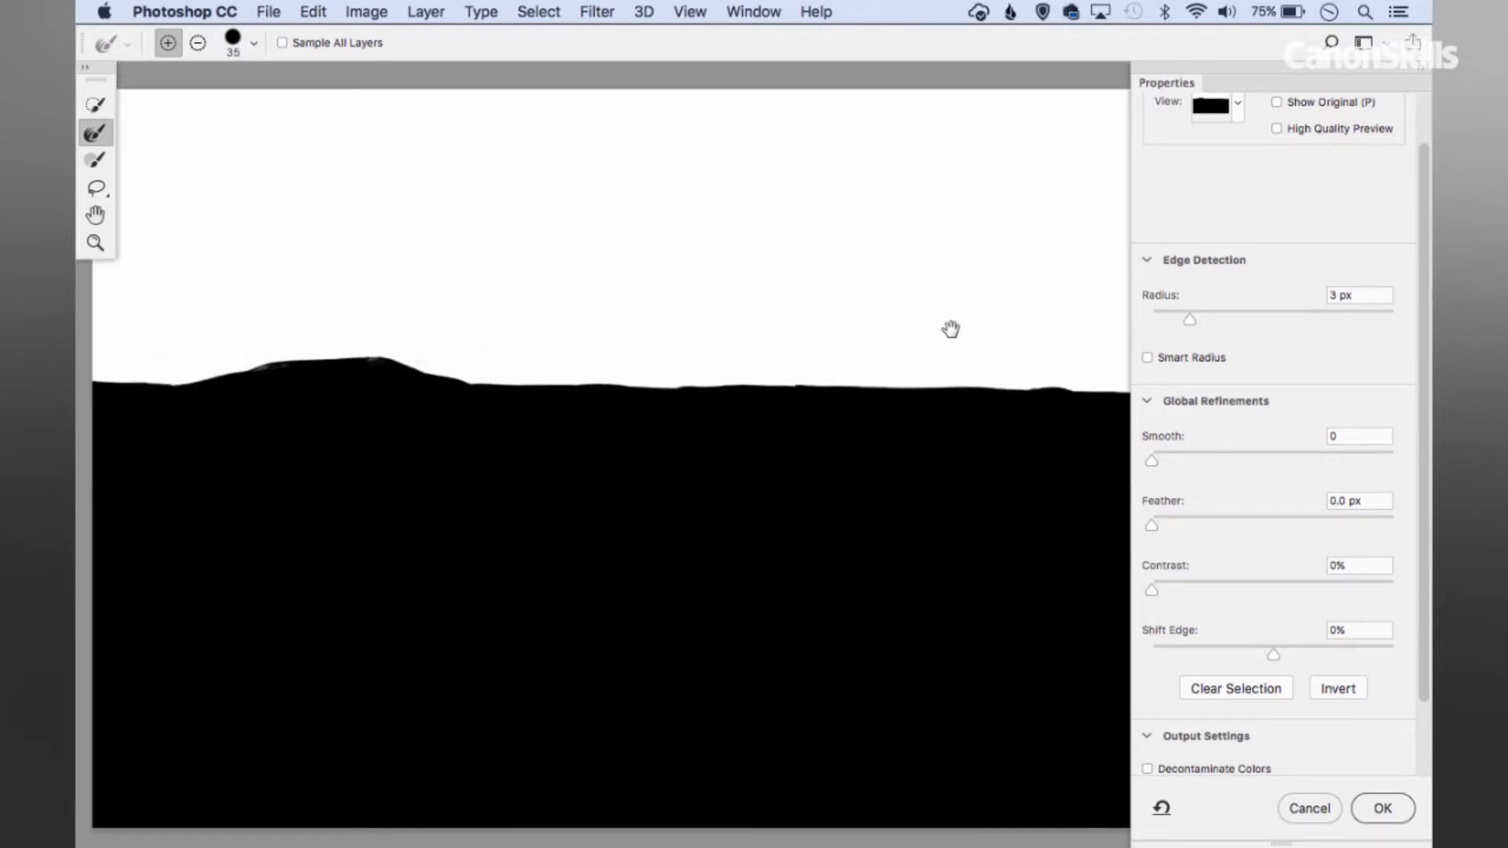
pyautogui.moveTo(953, 327); pyautogui.dragTo(828, 327)
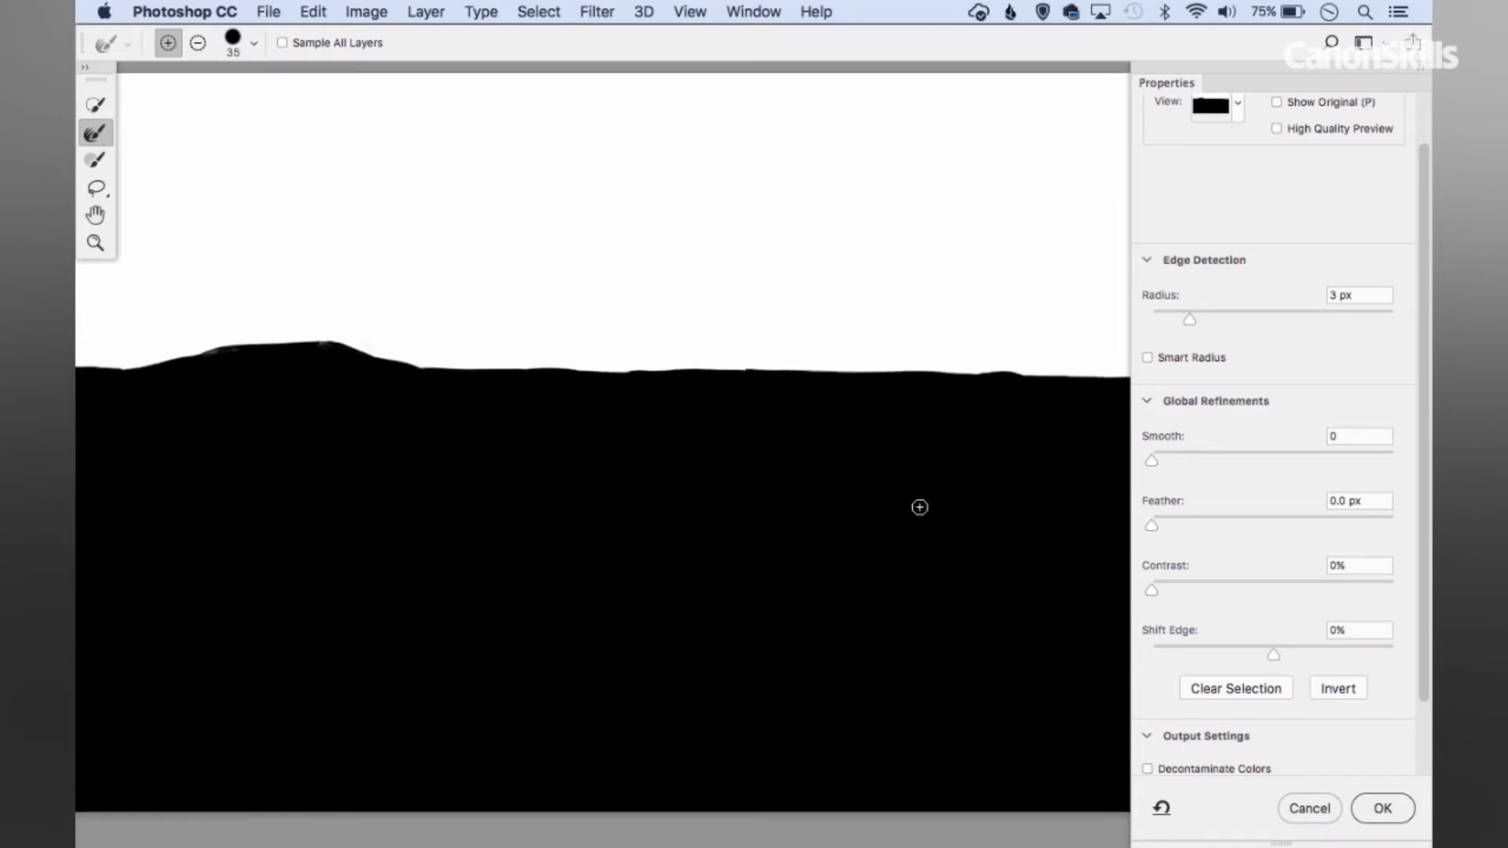
pyautogui.click(1381, 809)
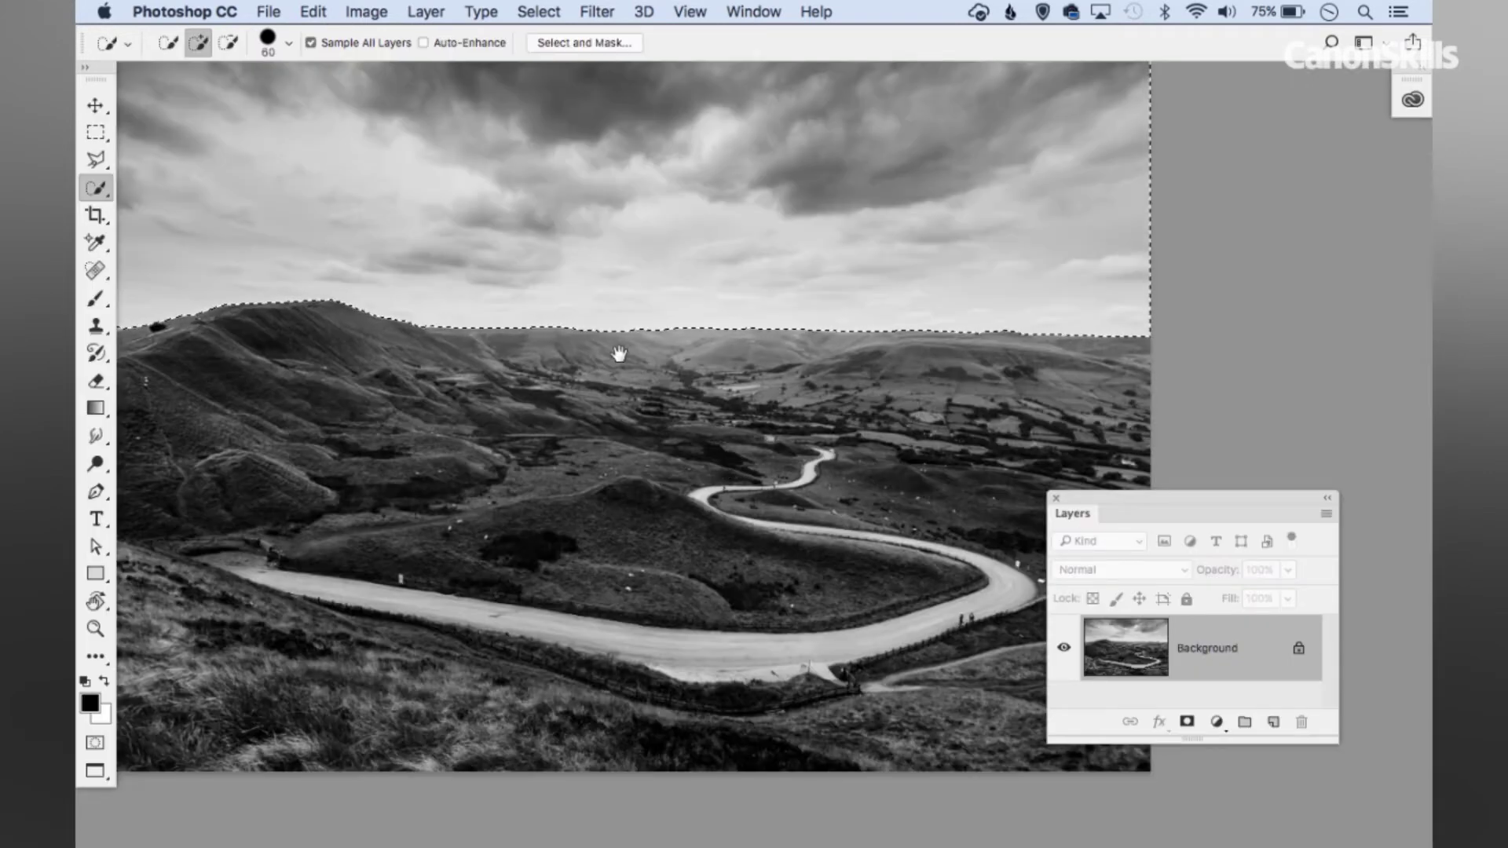
# Step: Copy the selected sky to a new layer and enlarge the Layers panel to fit both layers
pyautogui.moveTo(648, 350); pyautogui.dragTo(733, 389)
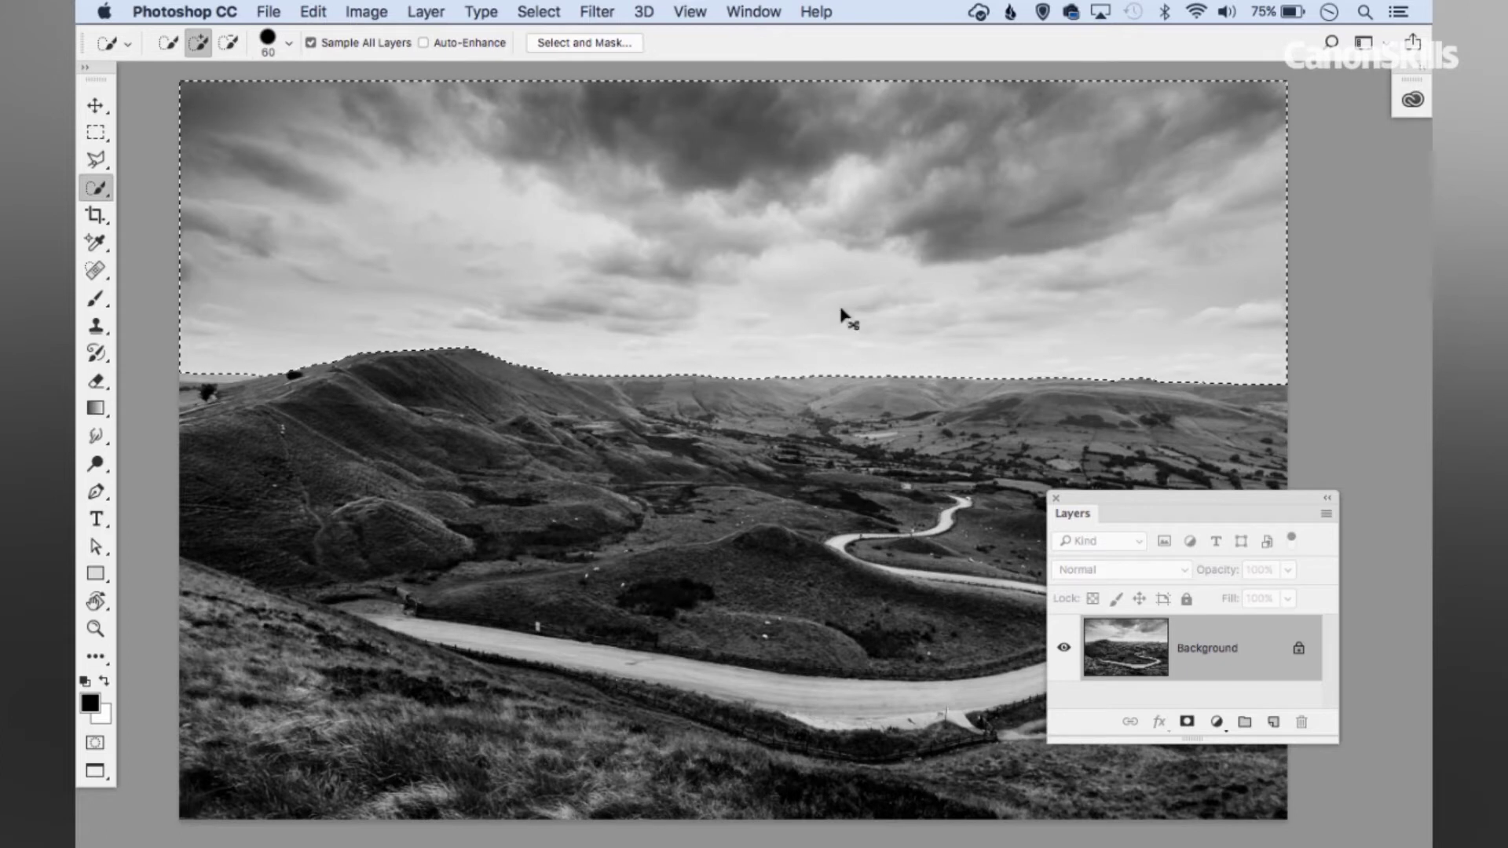
pyautogui.press('super+j')
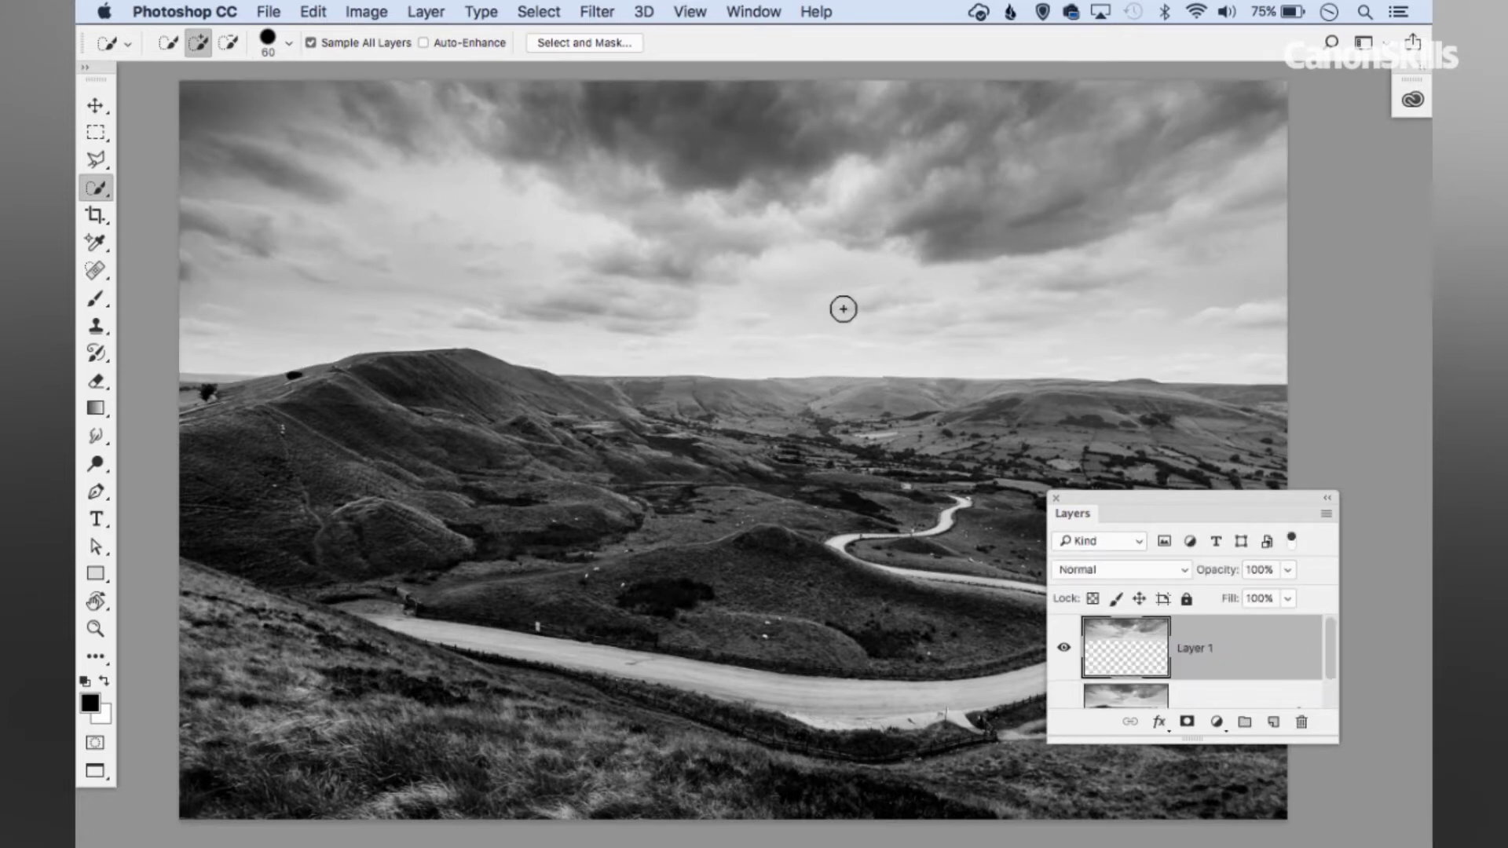
pyautogui.moveTo(1096, 516); pyautogui.dragTo(1088, 429)
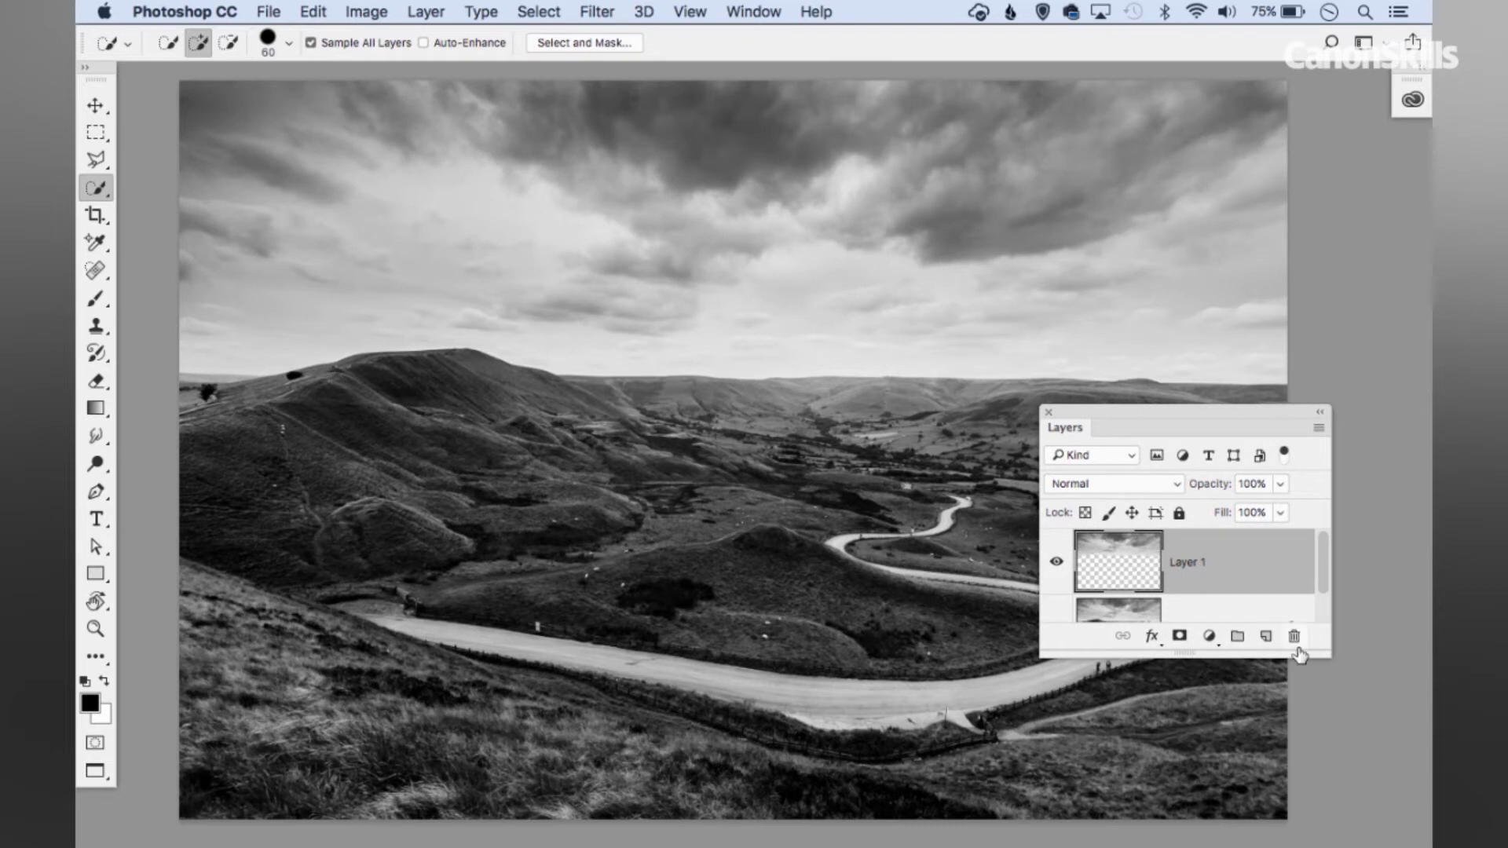
pyautogui.moveTo(1326, 651); pyautogui.dragTo(1351, 760)
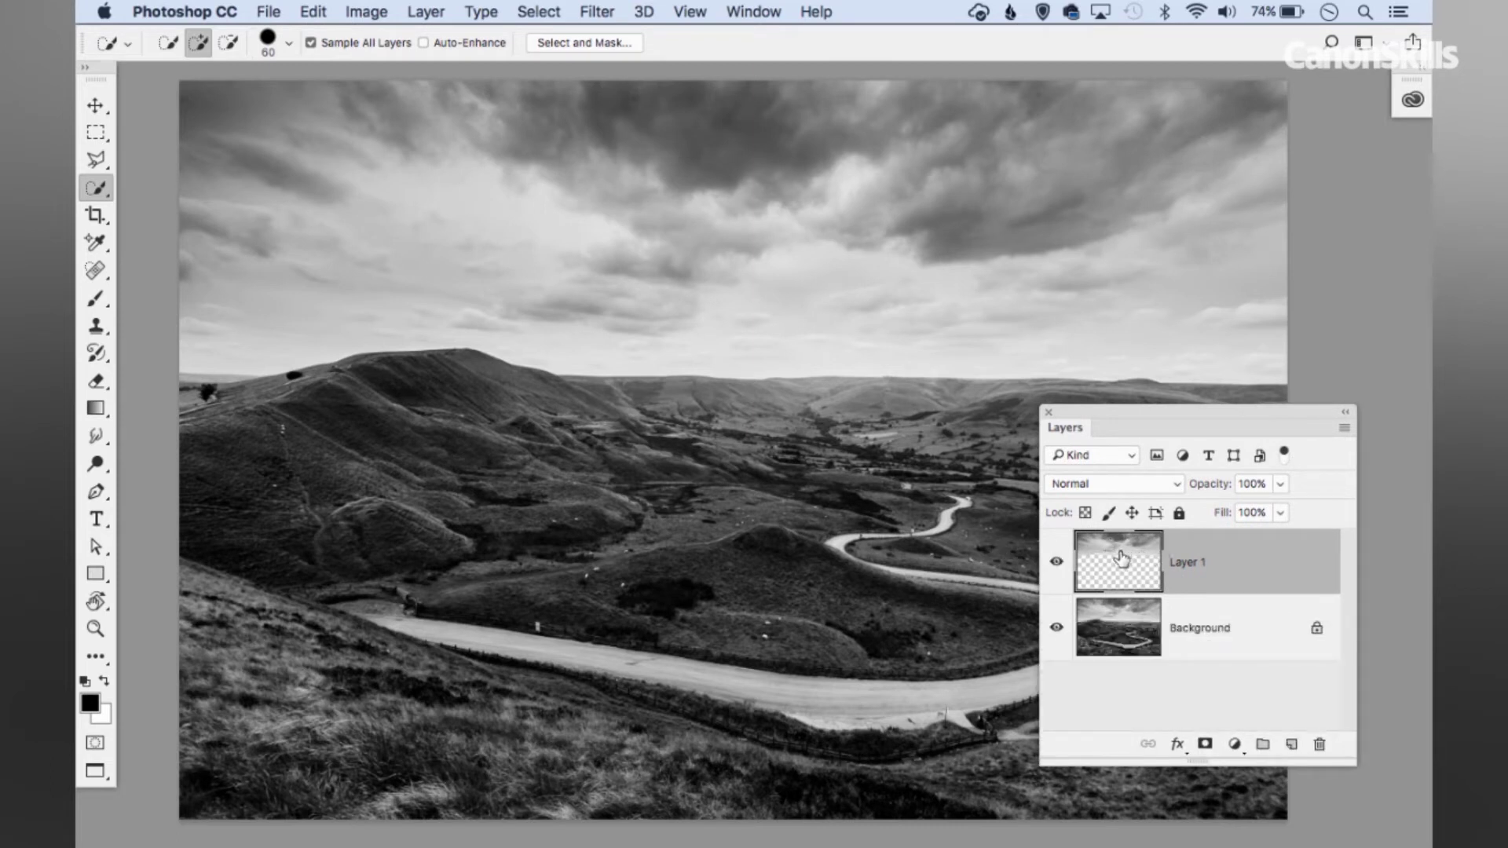
# Step: Rename the copied sky layer "sky" and convert it to a smart object
pyautogui.doubleClick(1179, 563)
pyautogui.write('sky')
pyautogui.press('Return')
pyautogui.rightClick(1231, 555)
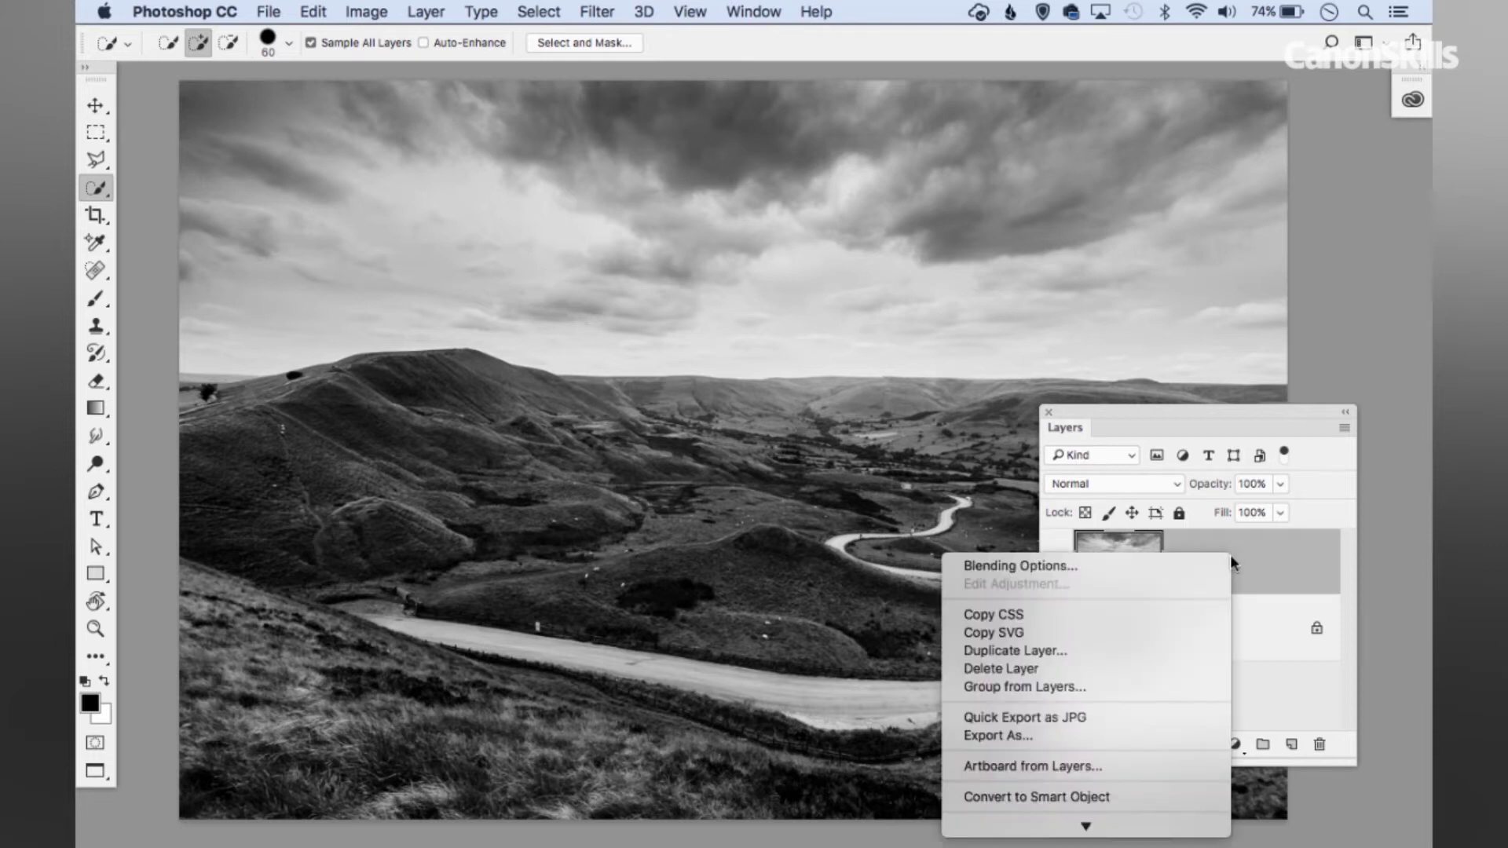
pyautogui.click(1111, 795)
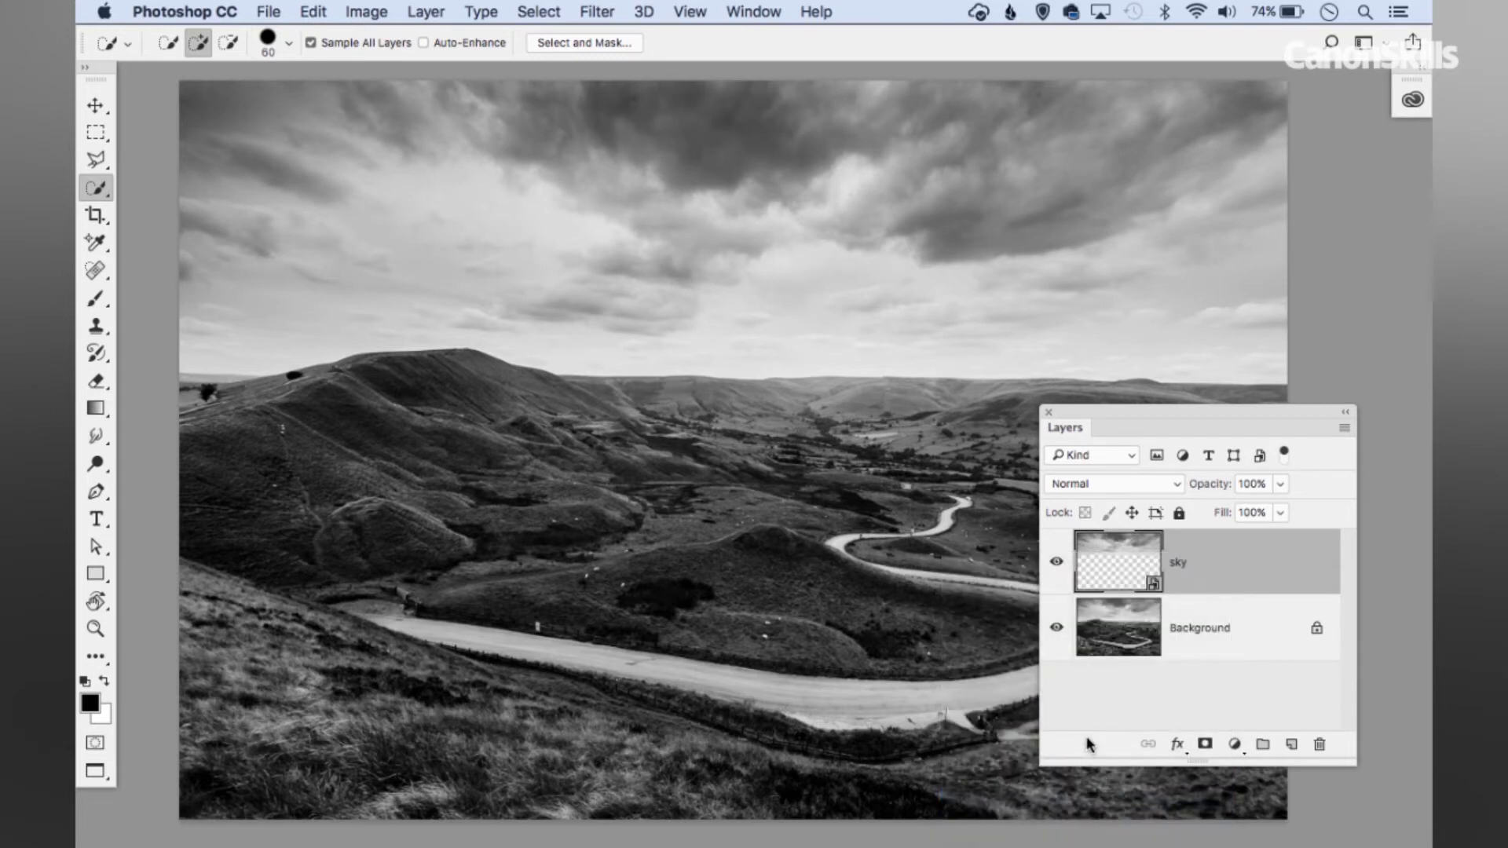
# Step: Load the sky layer's outline as a selection and apply a Zoom Radial Blur at Amount 35, Best quality, with its centre slightly above the middle
pyautogui.keyDown('super'); pyautogui.click(1117, 552); pyautogui.keyUp('super')
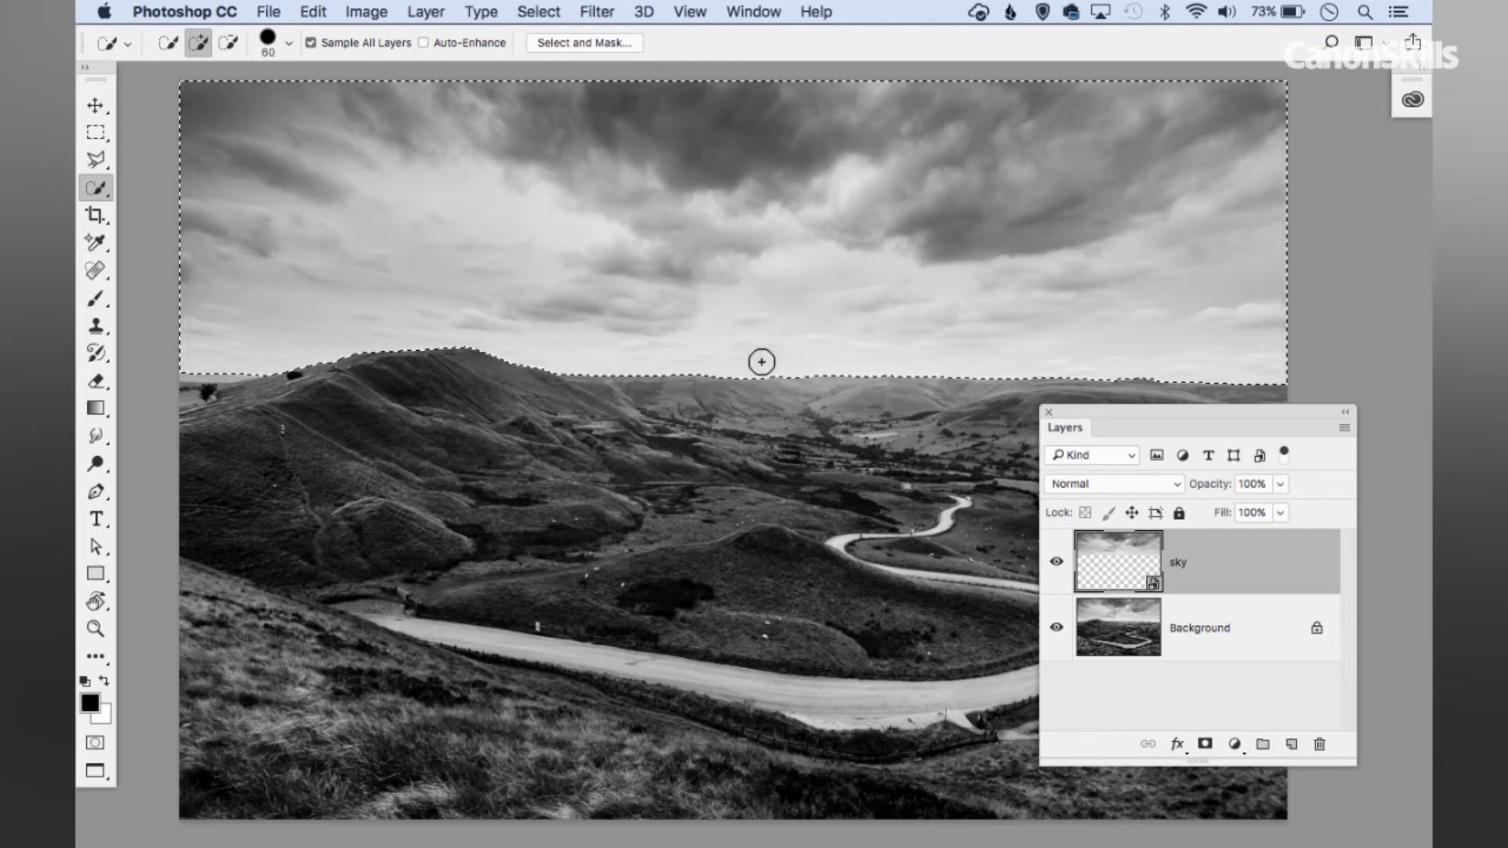
pyautogui.click(597, 11)
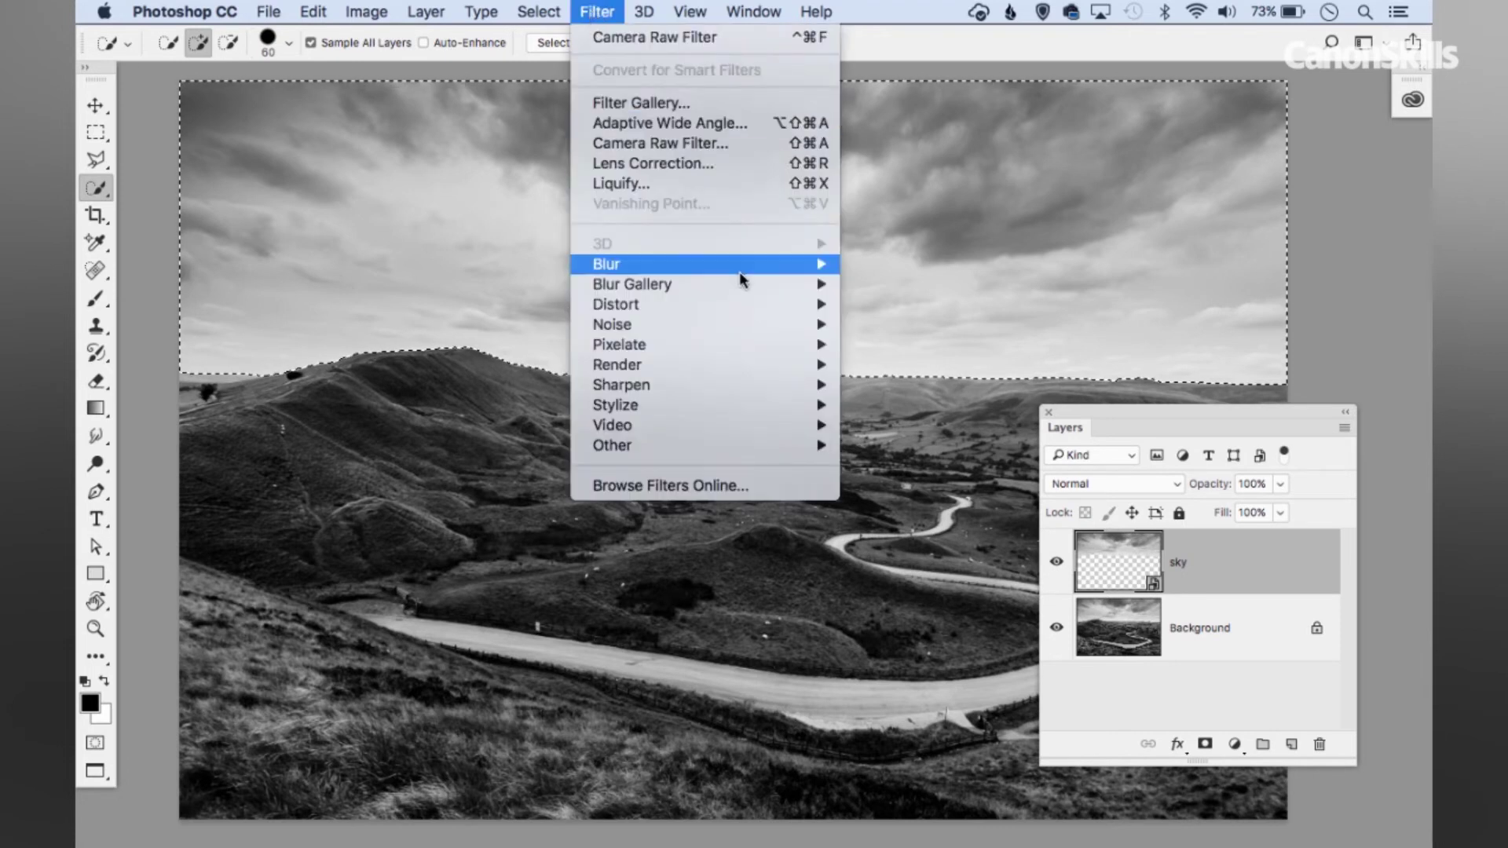
pyautogui.moveTo(740, 264)
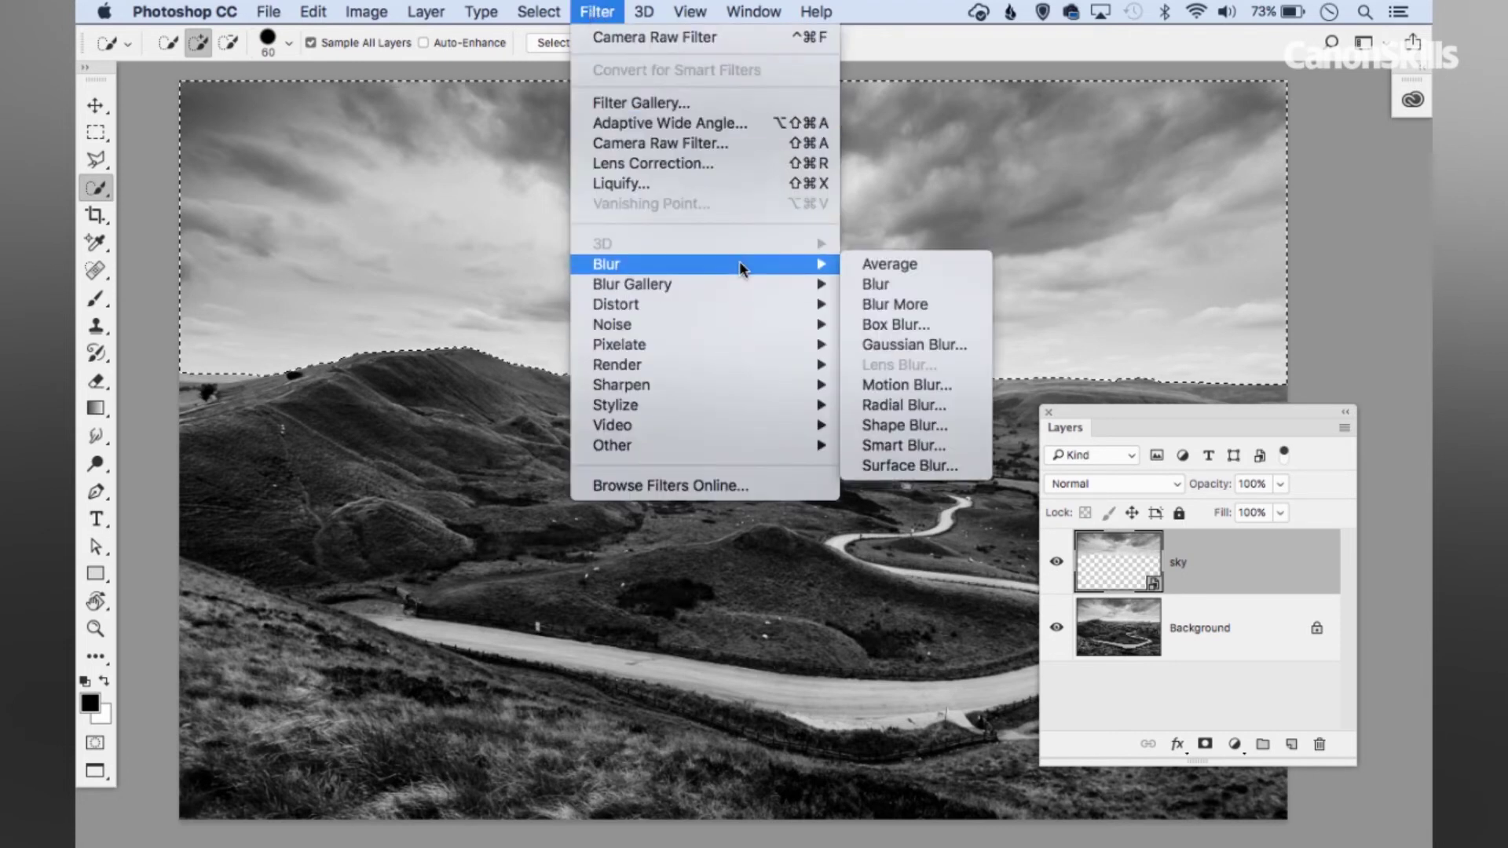
pyautogui.click(934, 405)
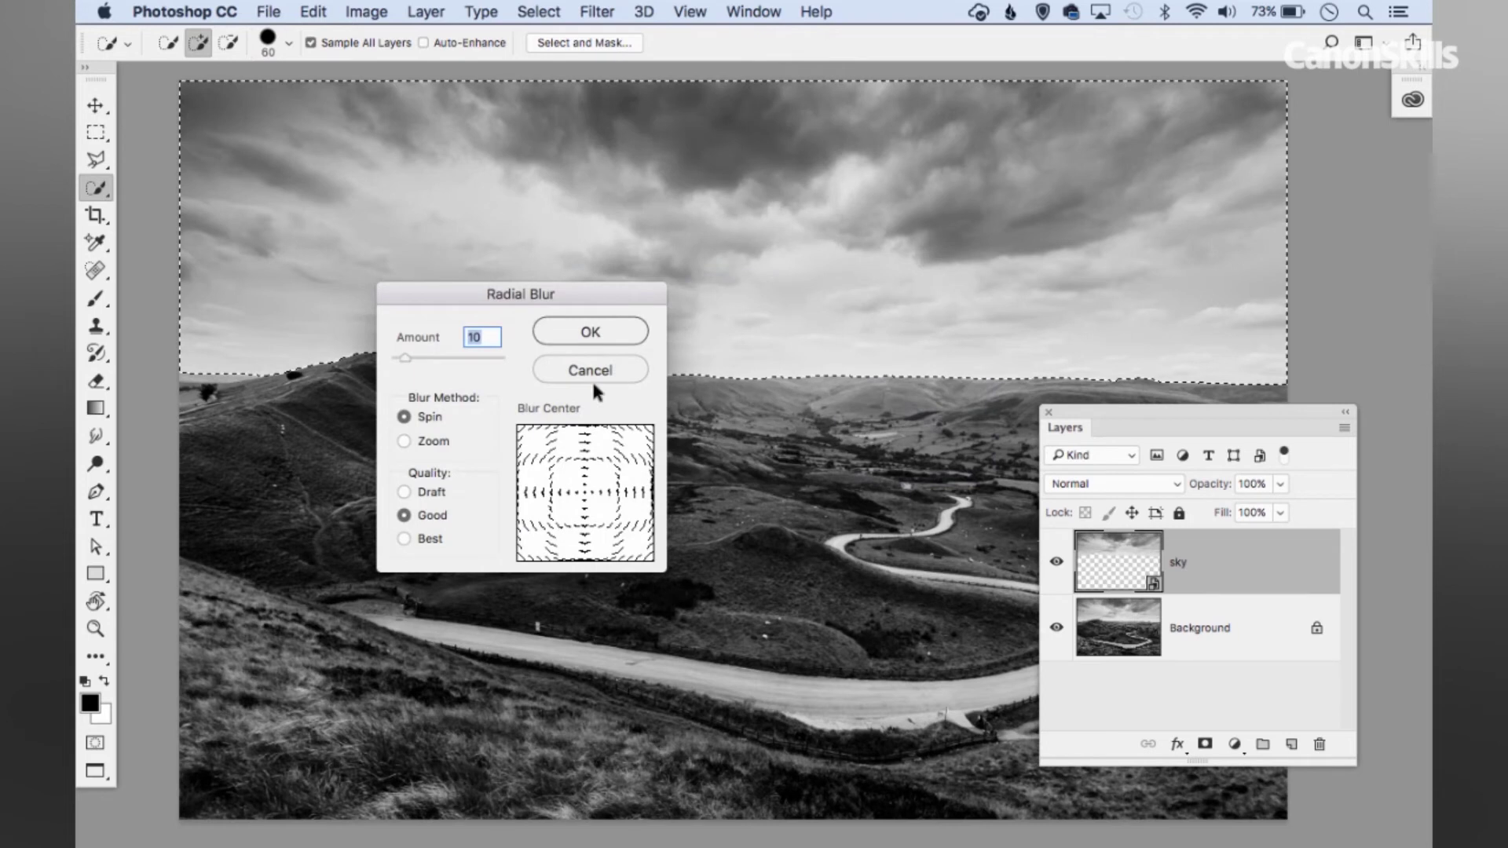
pyautogui.click(404, 442)
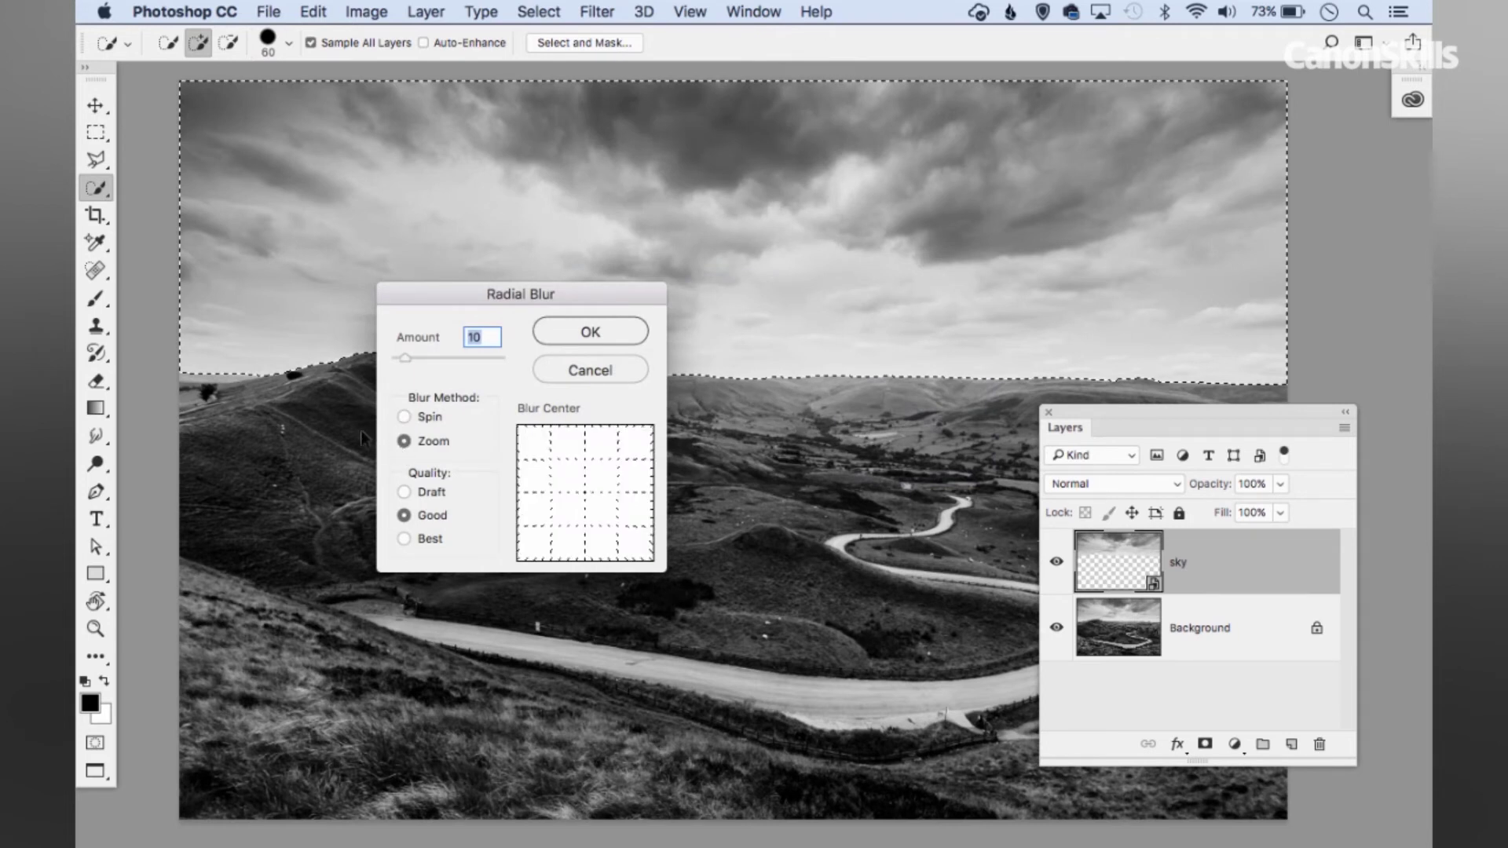
pyautogui.click(405, 539)
pyautogui.moveTo(403, 357); pyautogui.dragTo(427, 356)
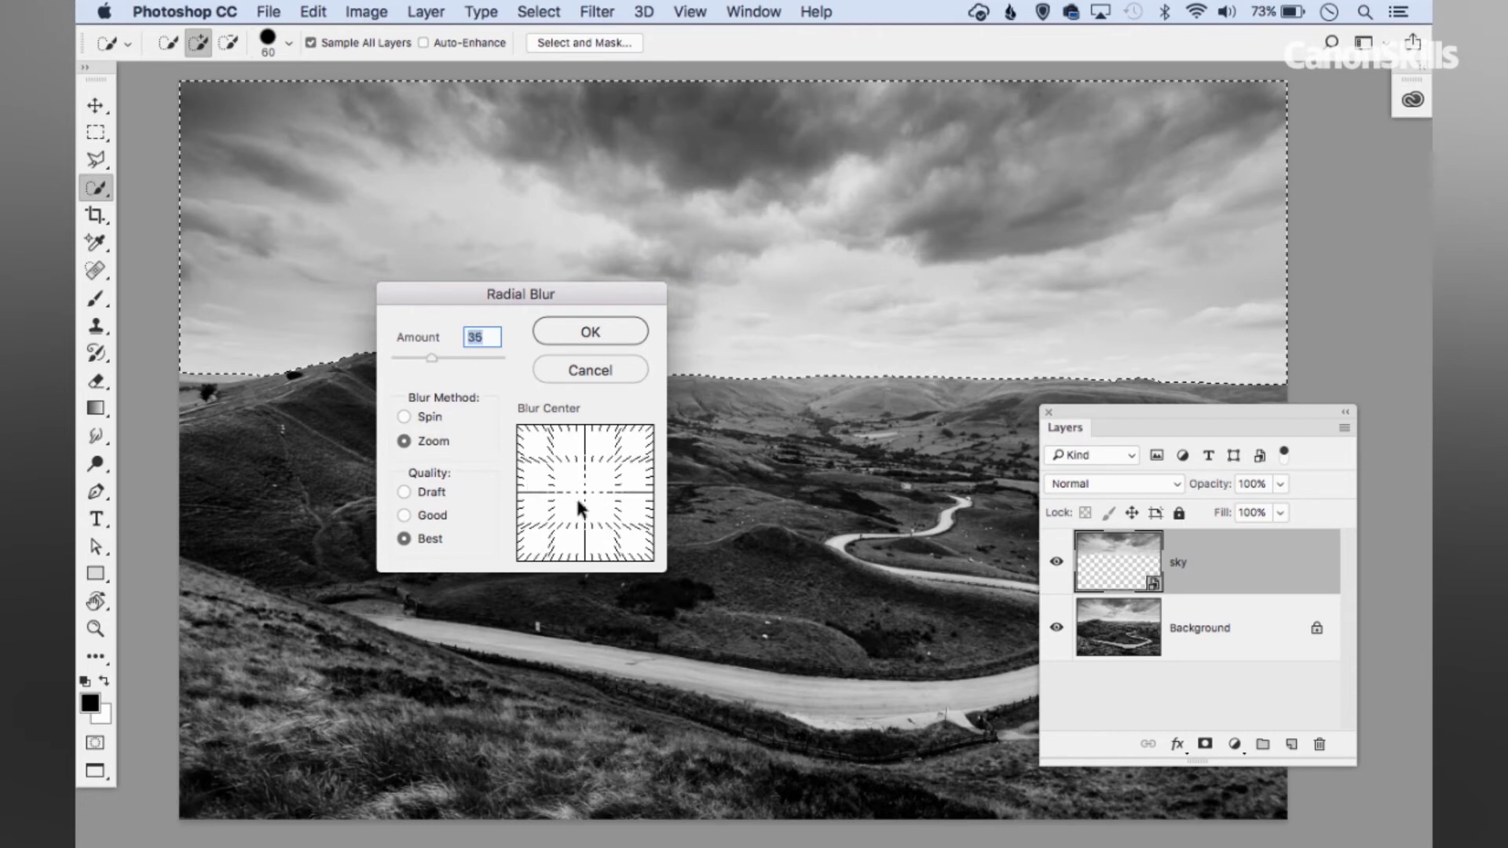
pyautogui.moveTo(582, 495); pyautogui.dragTo(583, 481)
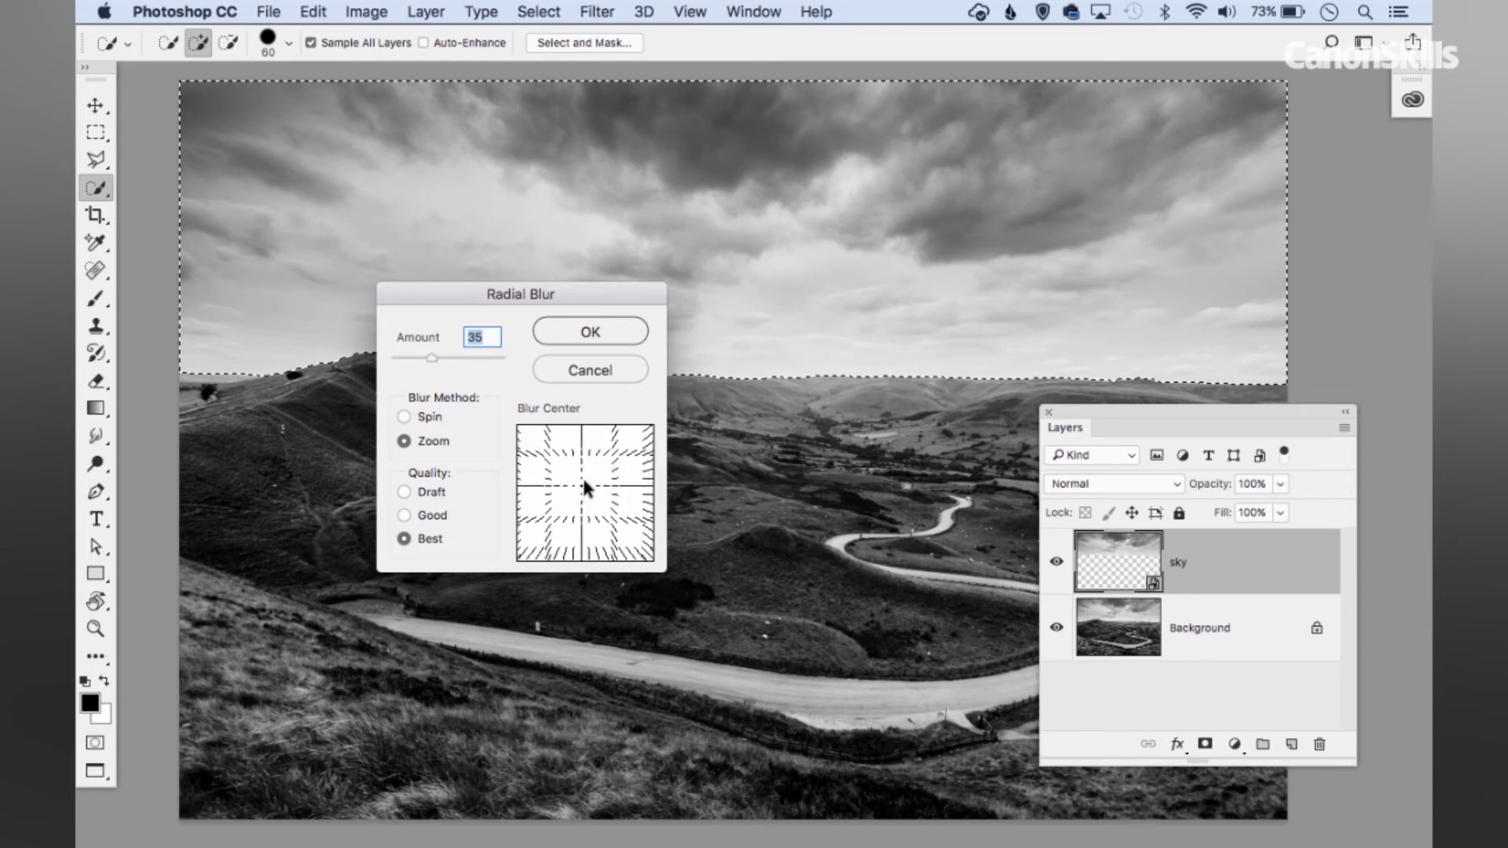
pyautogui.click(582, 333)
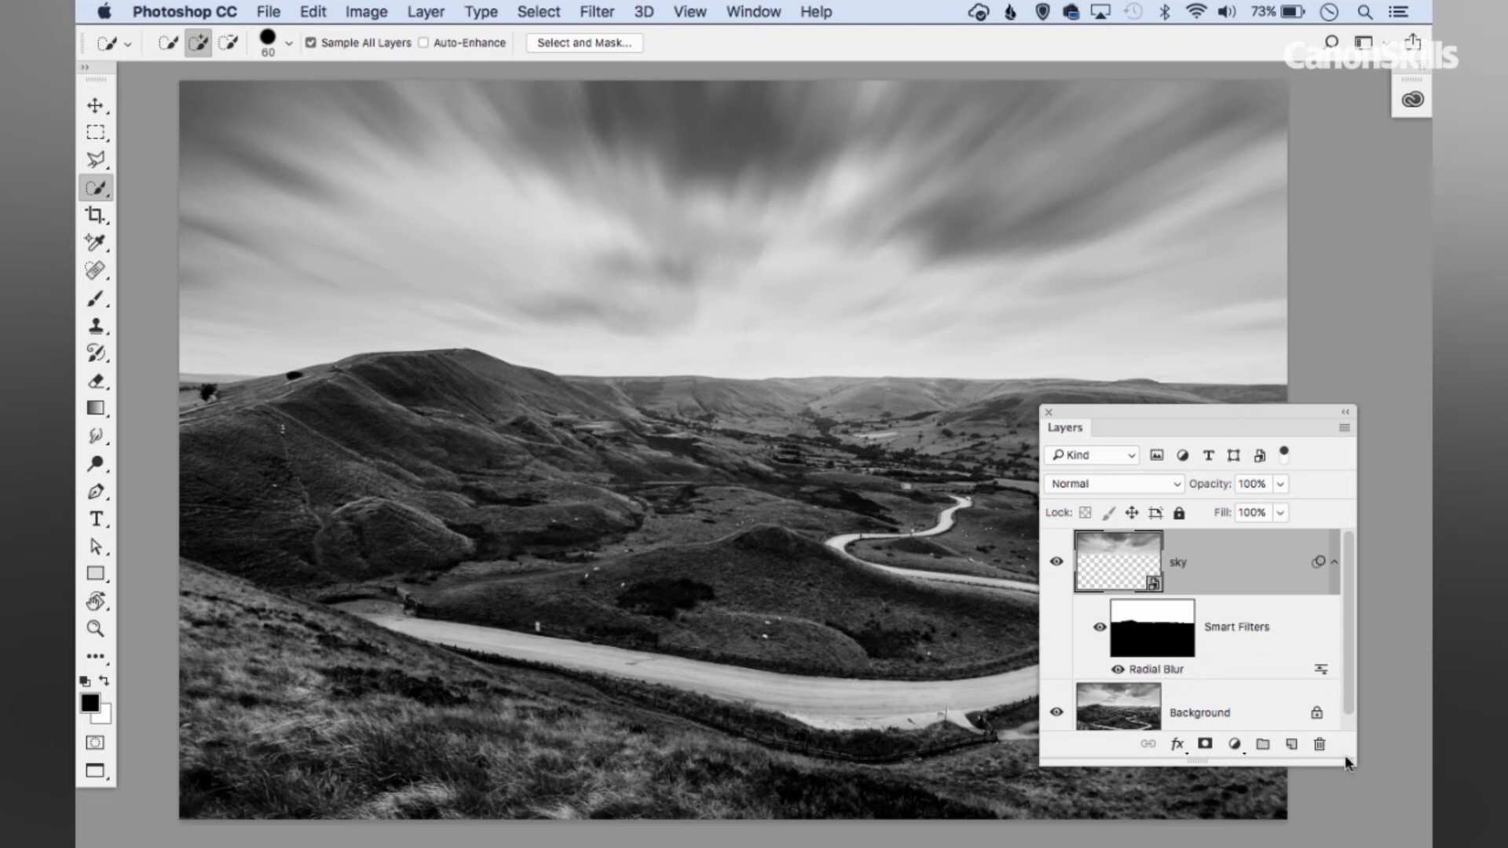
# Step: Edit the sky's Radial Blur smart filter to Amount 30 with the blur centre moved slightly up and left of the middle
pyautogui.moveTo(1345, 755); pyautogui.dragTo(1363, 793)
pyautogui.doubleClick(1153, 670)
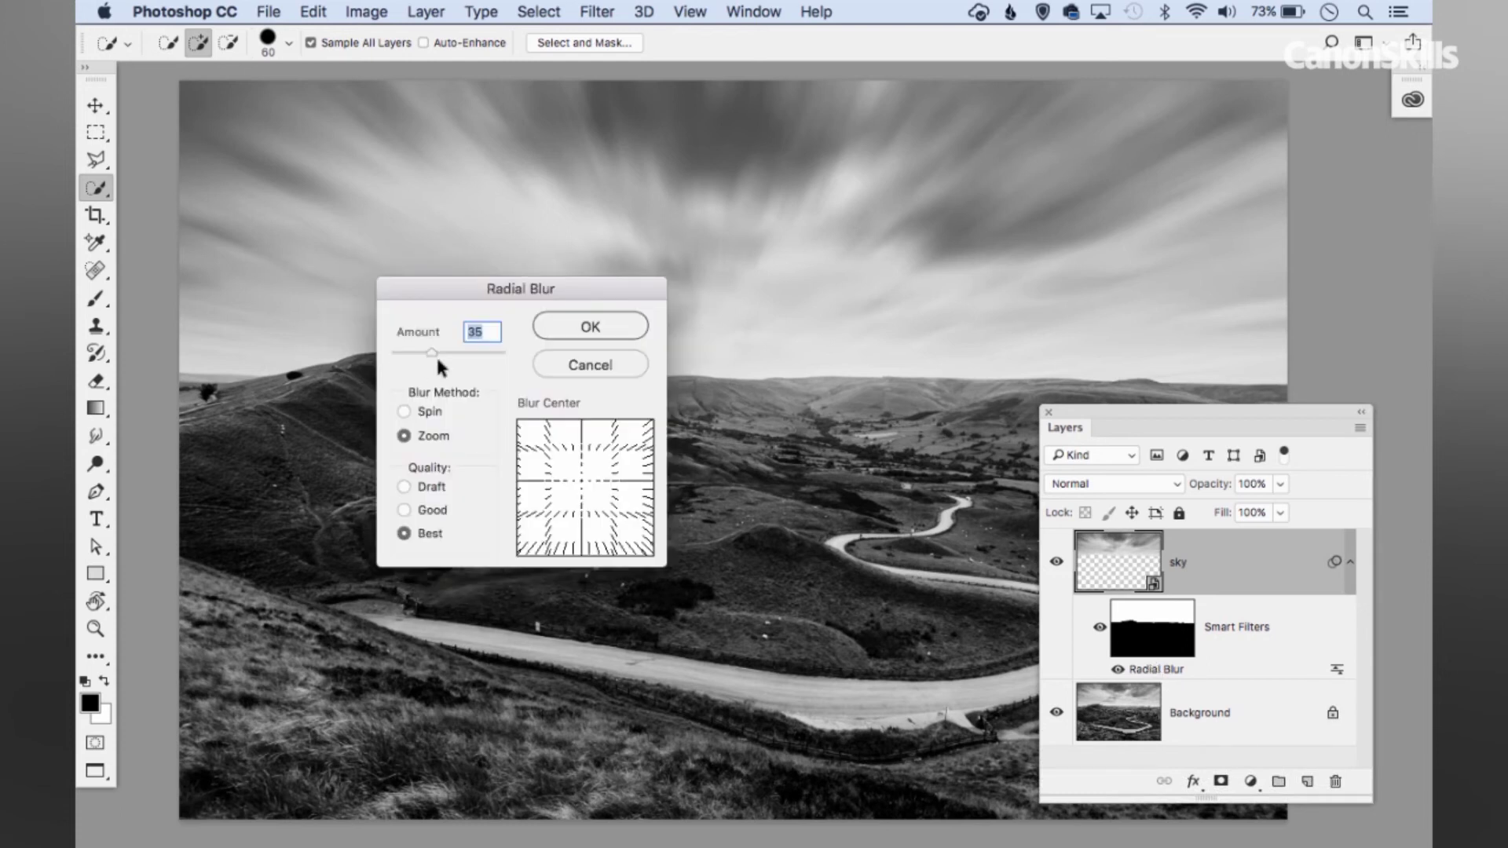
pyautogui.click(426, 353)
pyautogui.moveTo(570, 474)
pyautogui.mouseDown()
pyautogui.moveTo(591, 474)
pyautogui.moveTo(570, 473)
pyautogui.mouseUp()
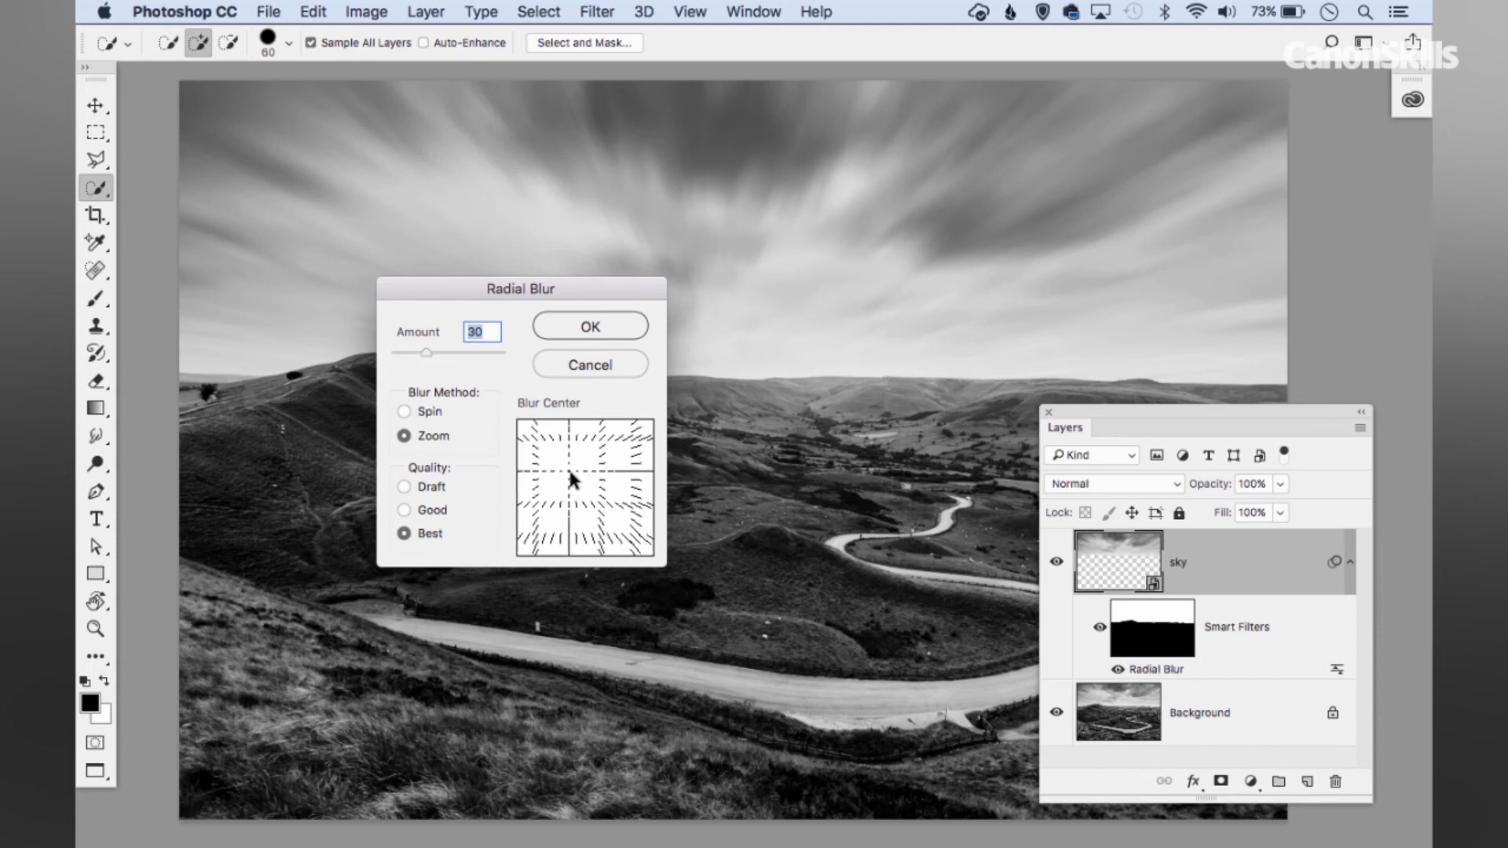
pyautogui.click(576, 327)
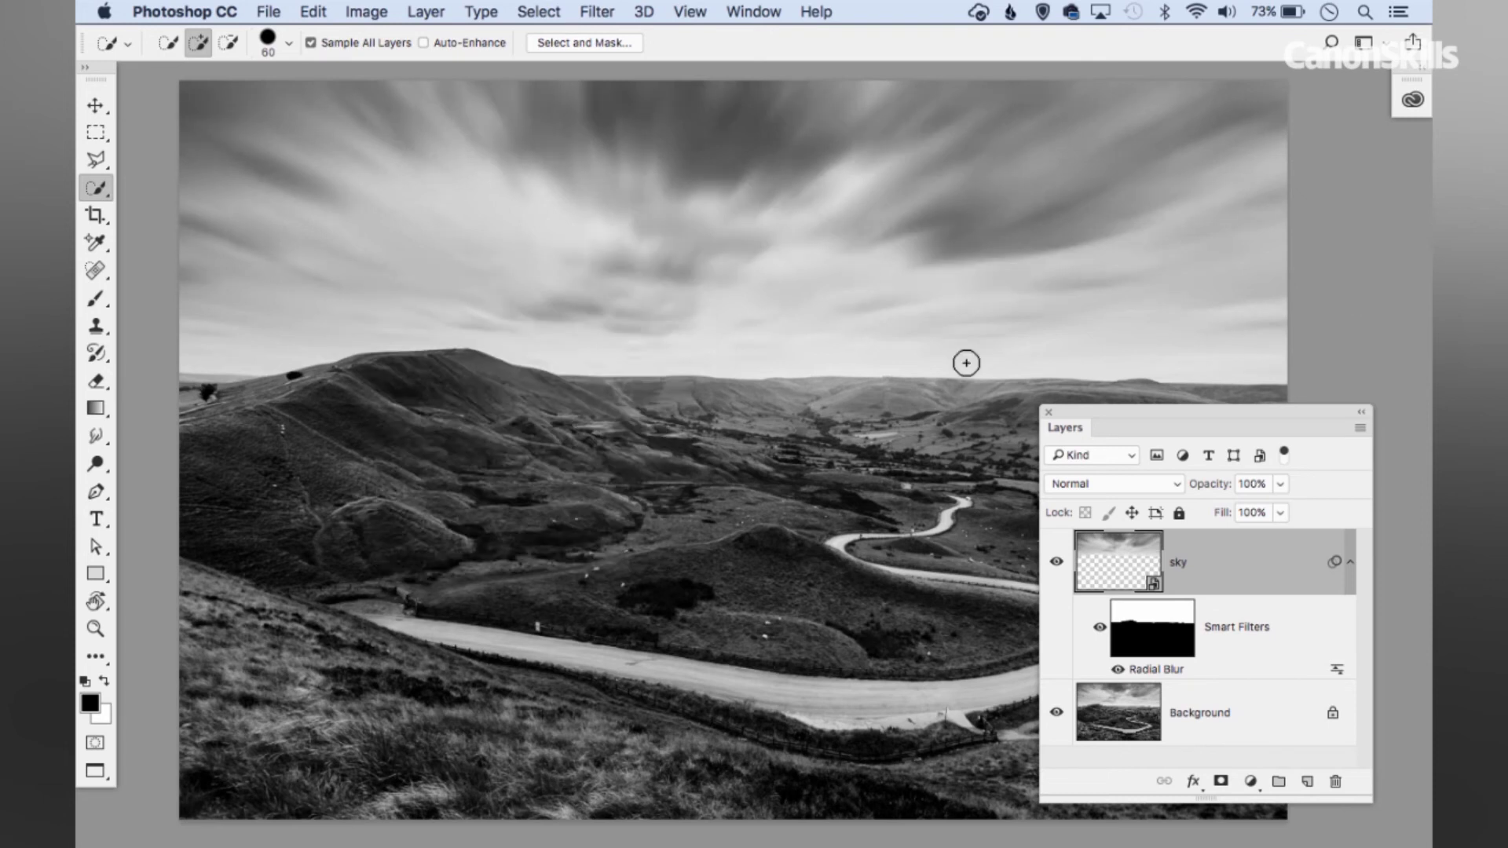
# Step: Move the sky's Radial Blur centre to the right of the middle, slightly above it, and close the Layers panel
pyautogui.doubleClick(1143, 673)
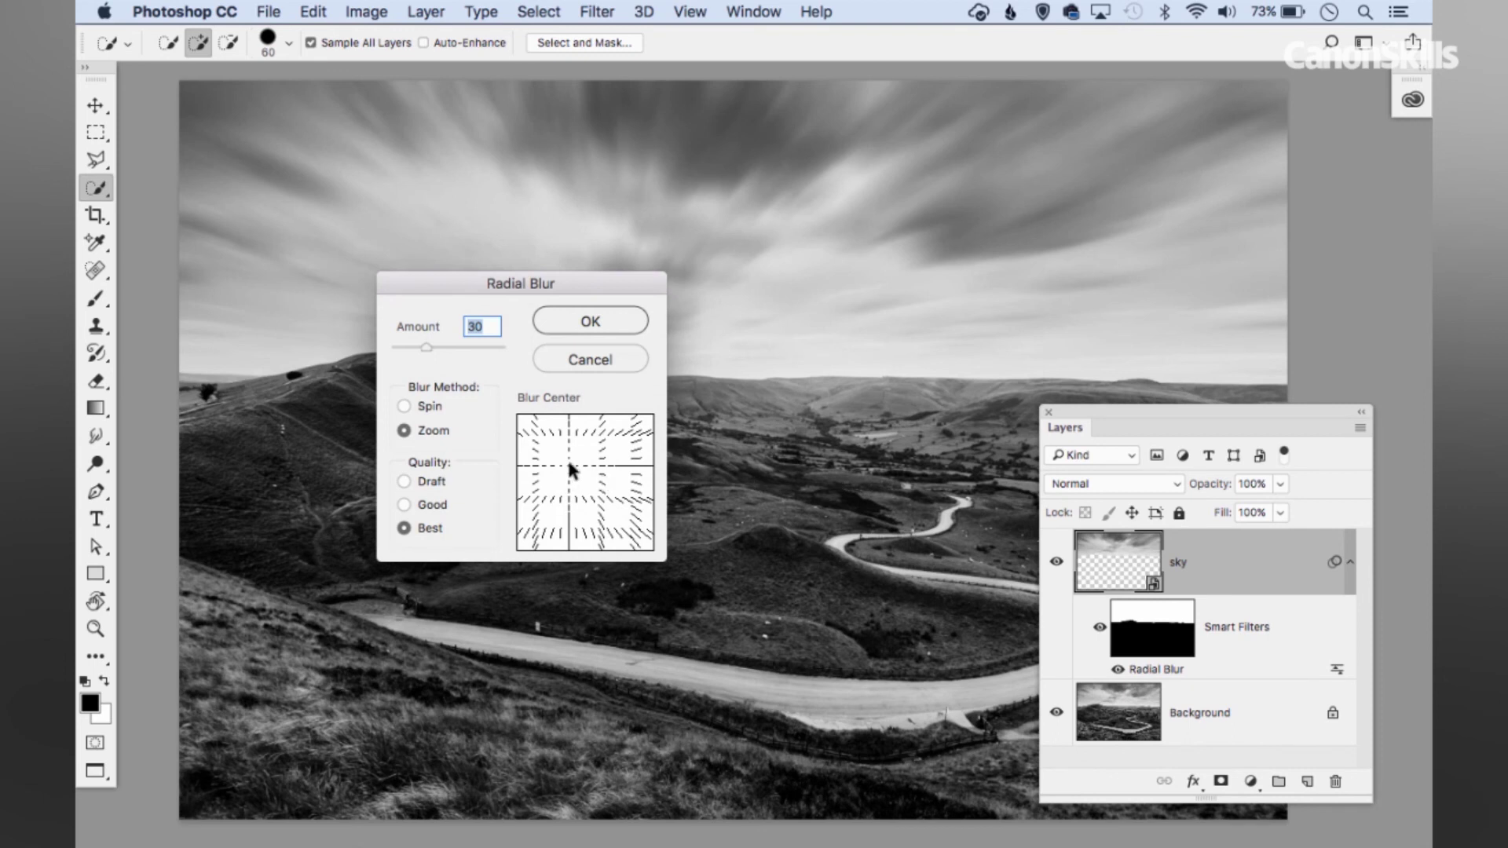
pyautogui.moveTo(567, 470); pyautogui.dragTo(598, 469)
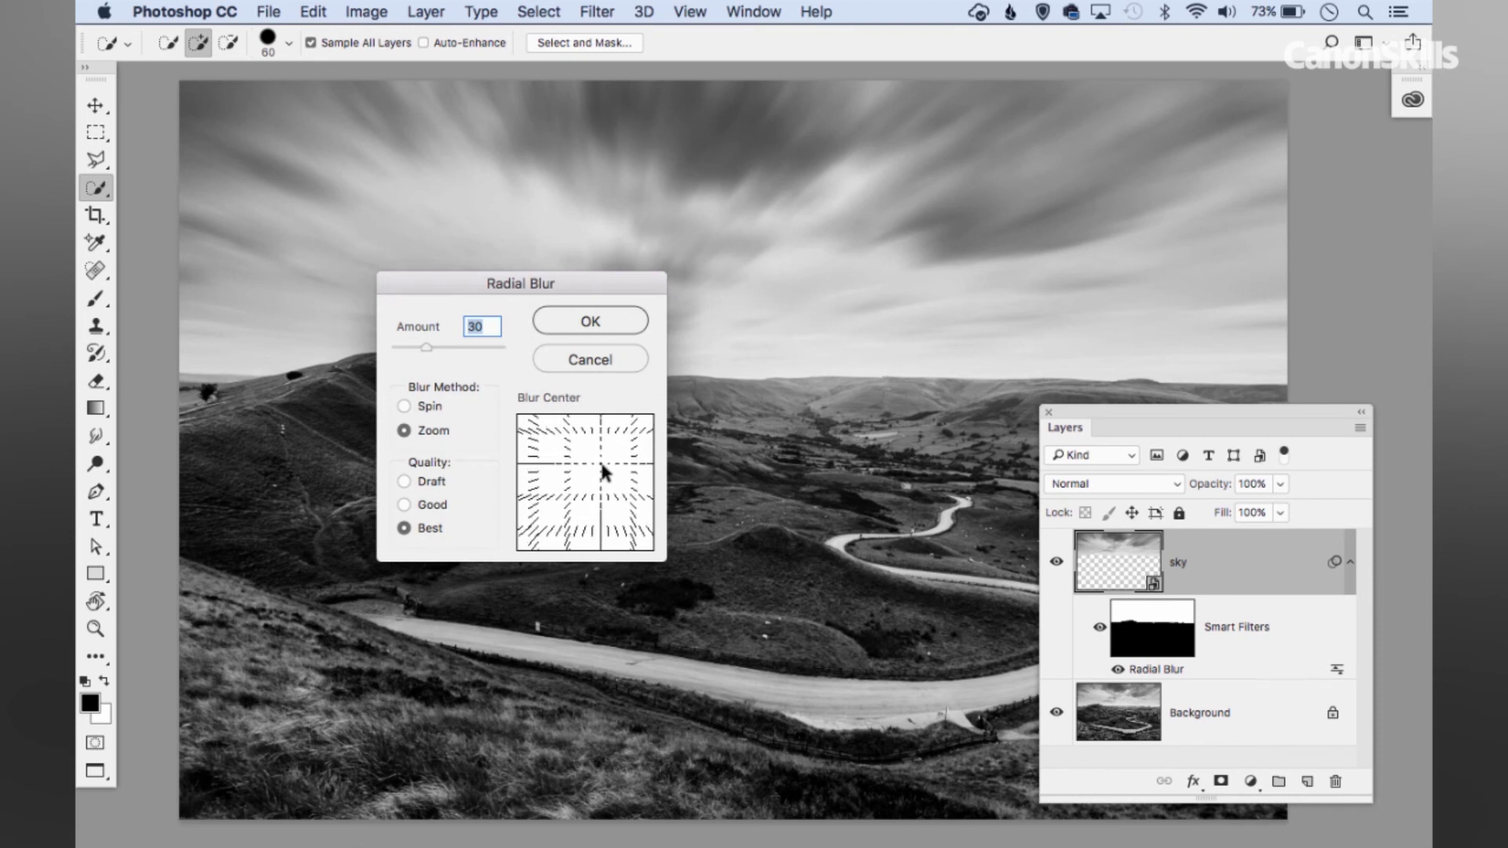
pyautogui.click(613, 319)
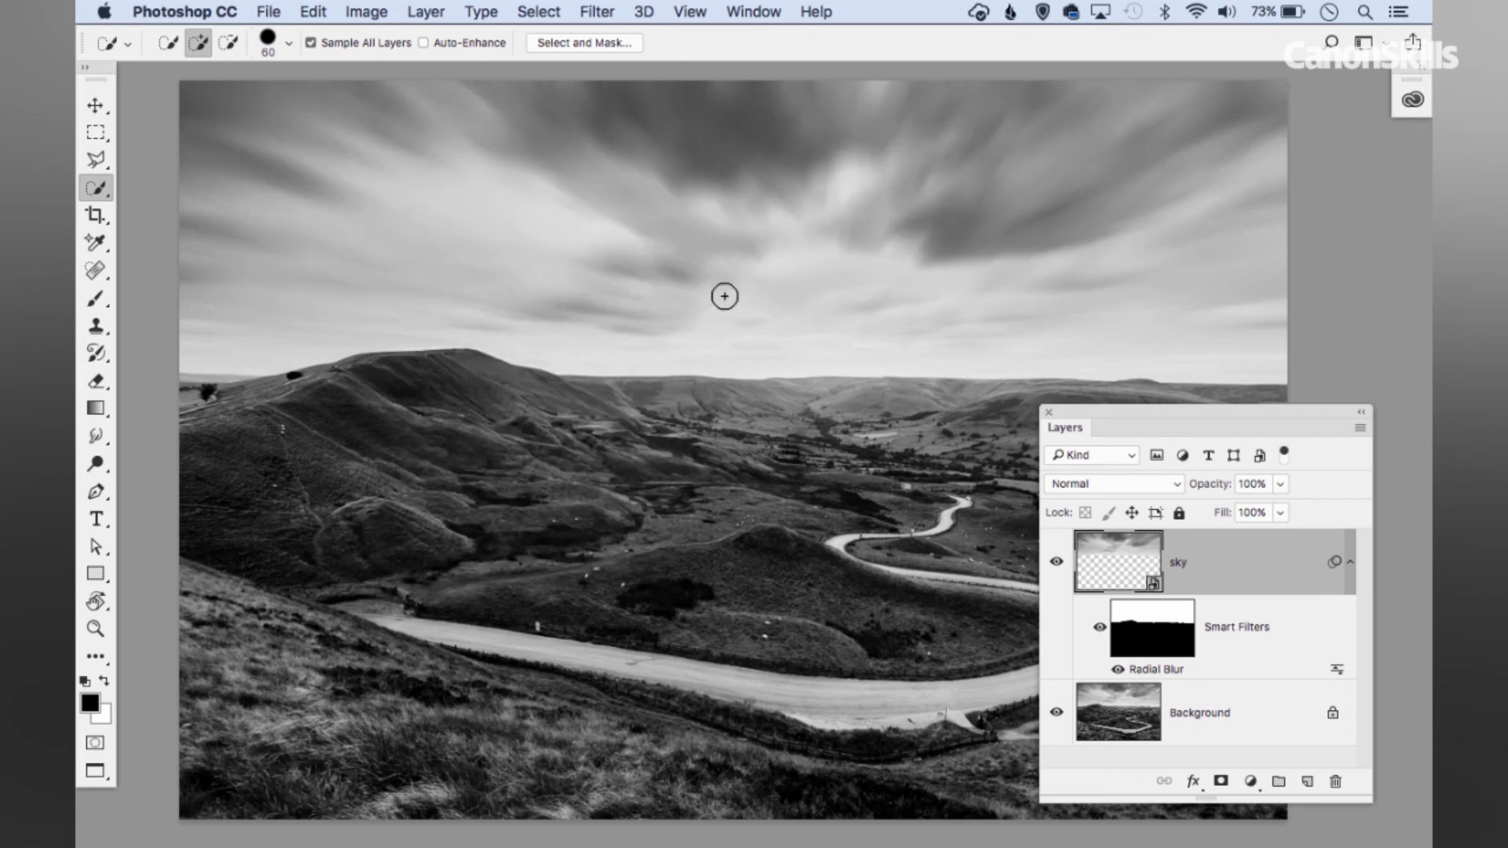
pyautogui.click(1047, 412)
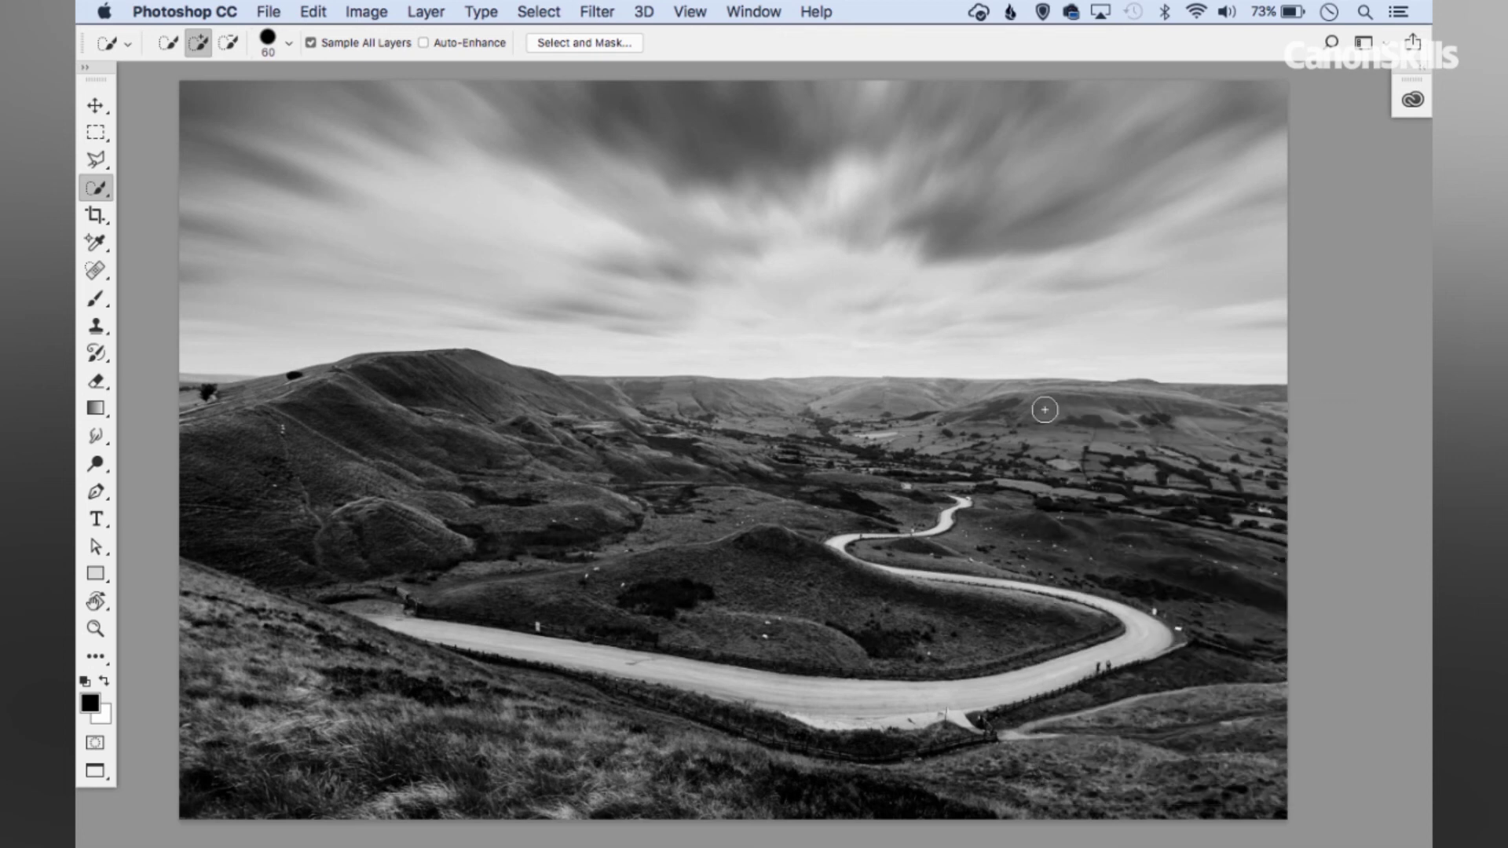